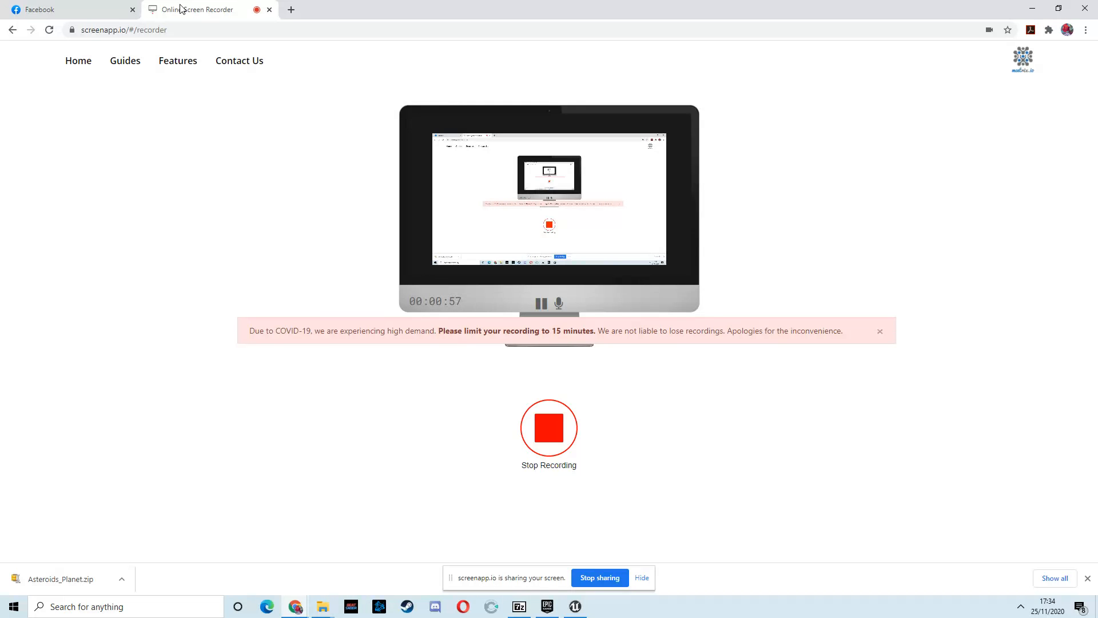
Open the "Playing with unreal" video on Facebook, rewind it to the start and play it
left_click(80, 10)
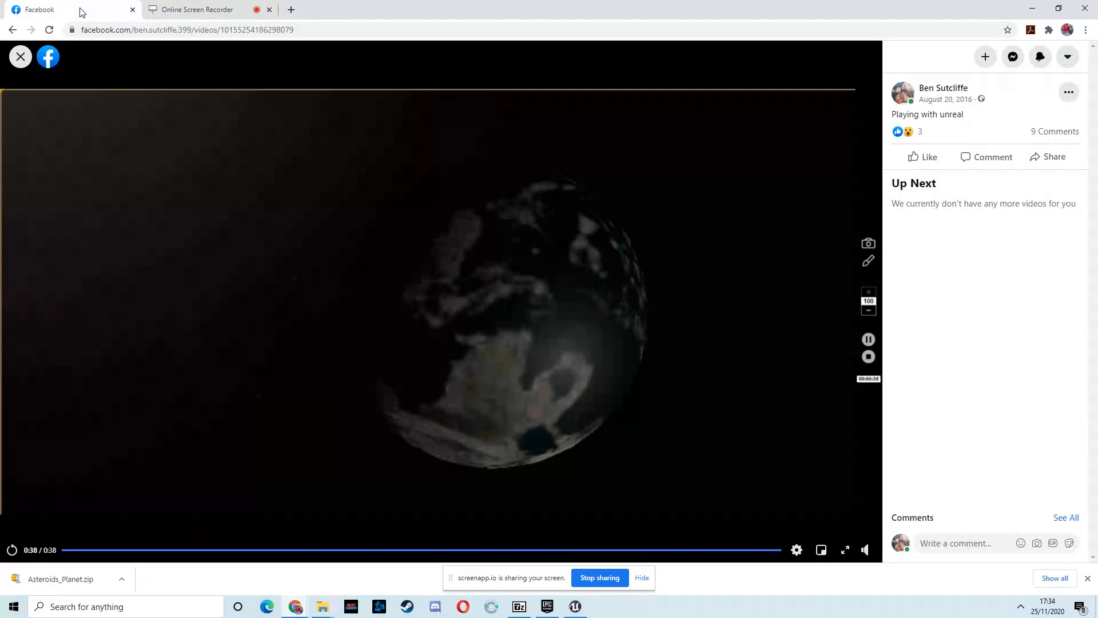
left_click(67, 550)
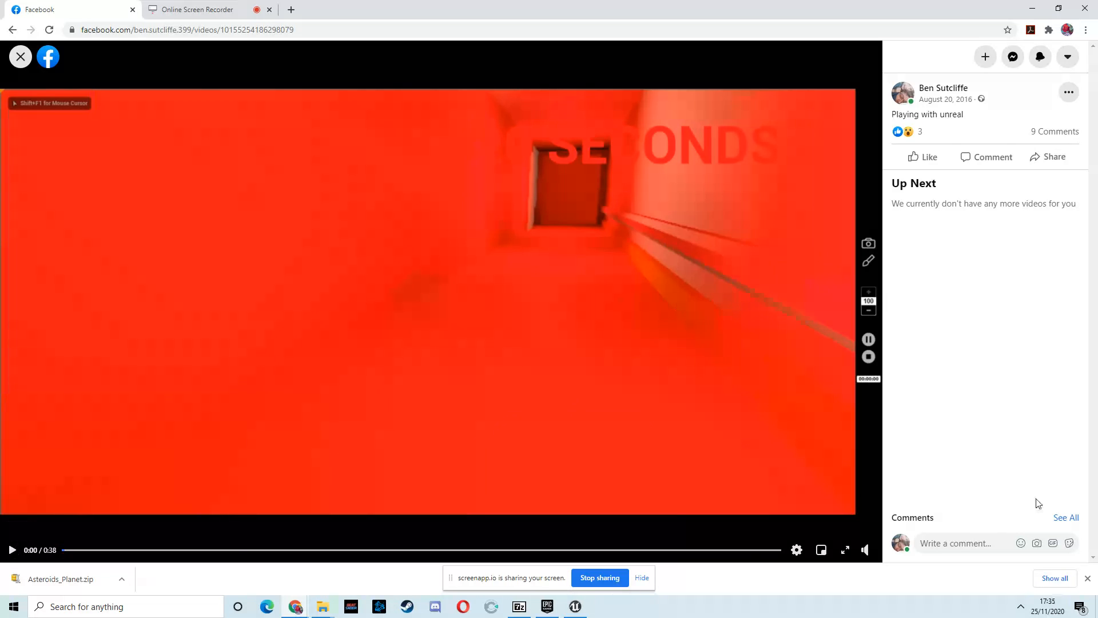
mouse_move(867, 553)
left_click(220, 10)
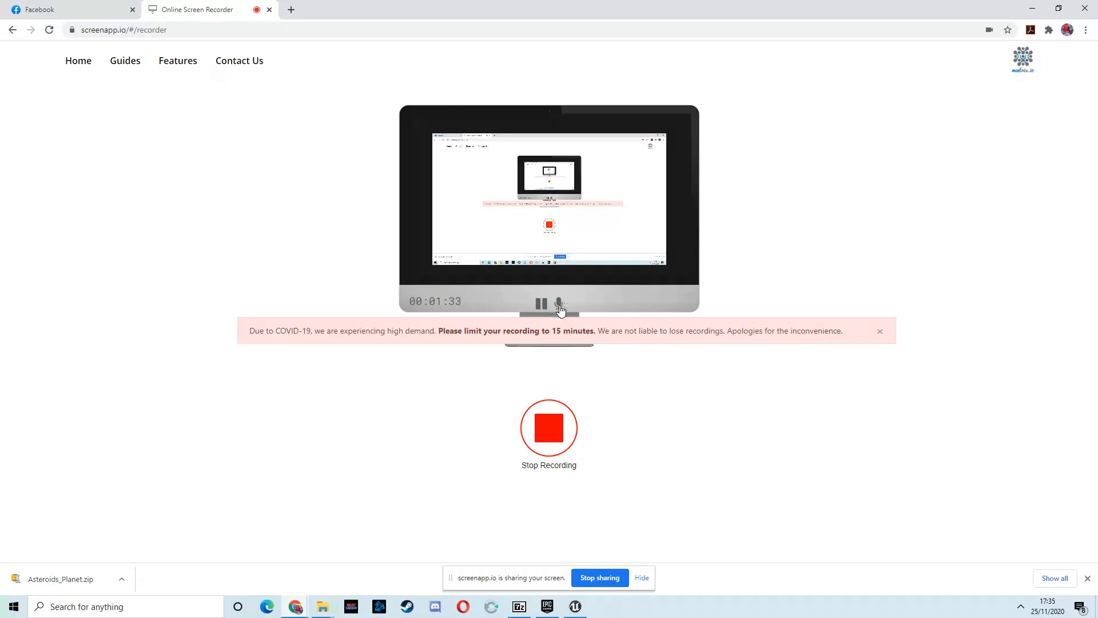
left_click(62, 9)
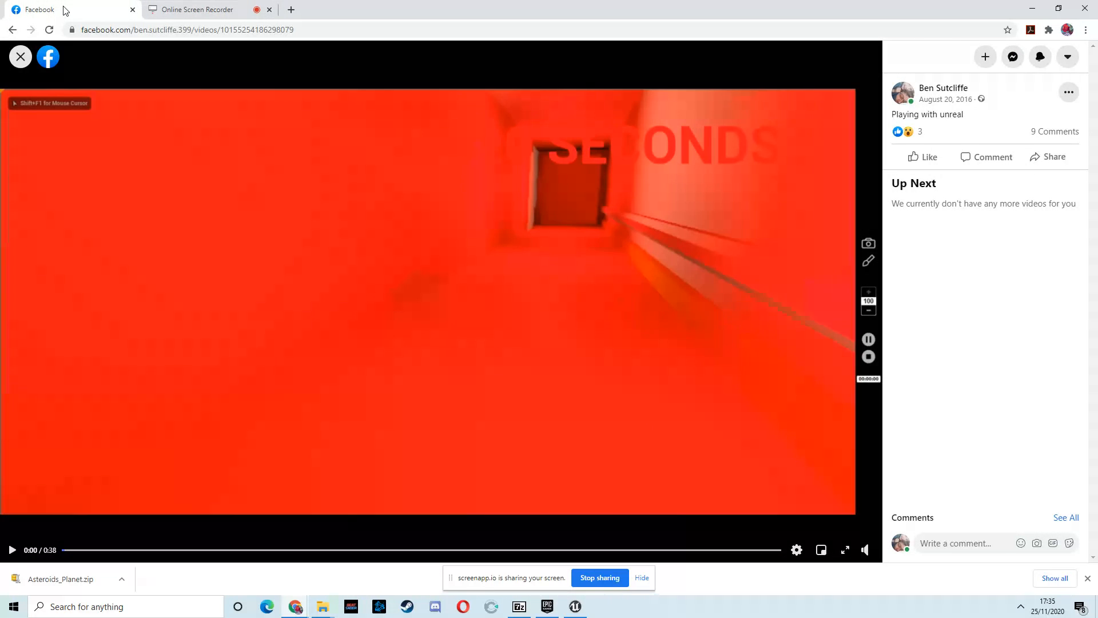
left_click(19, 550)
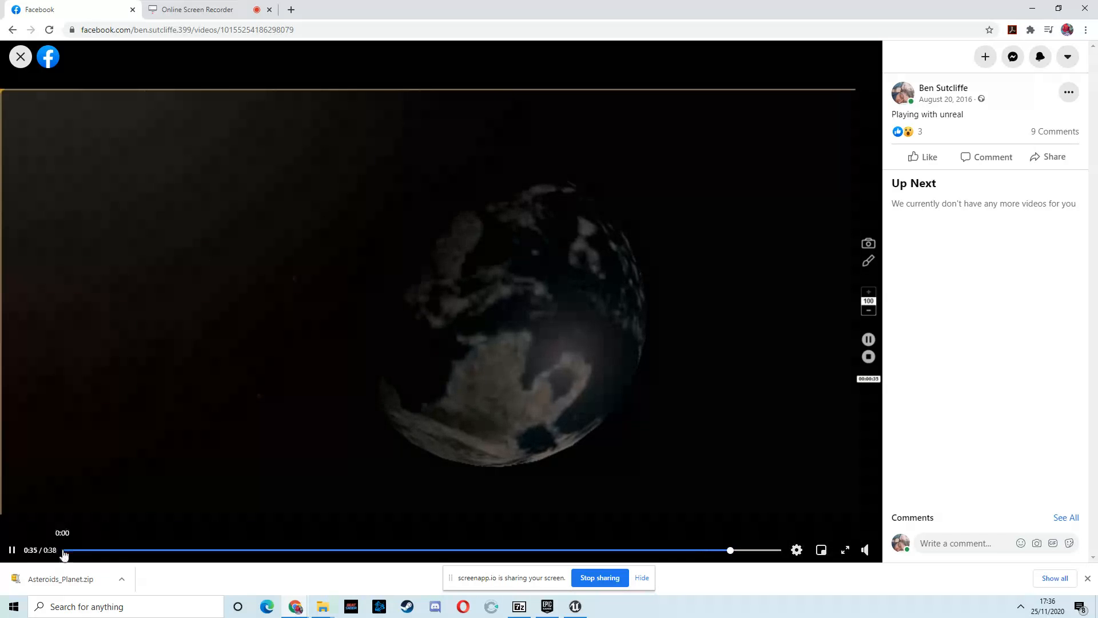
Replay the video from the start with the sound muted and pause it at 0:05
left_click(64, 550)
left_click(12, 549)
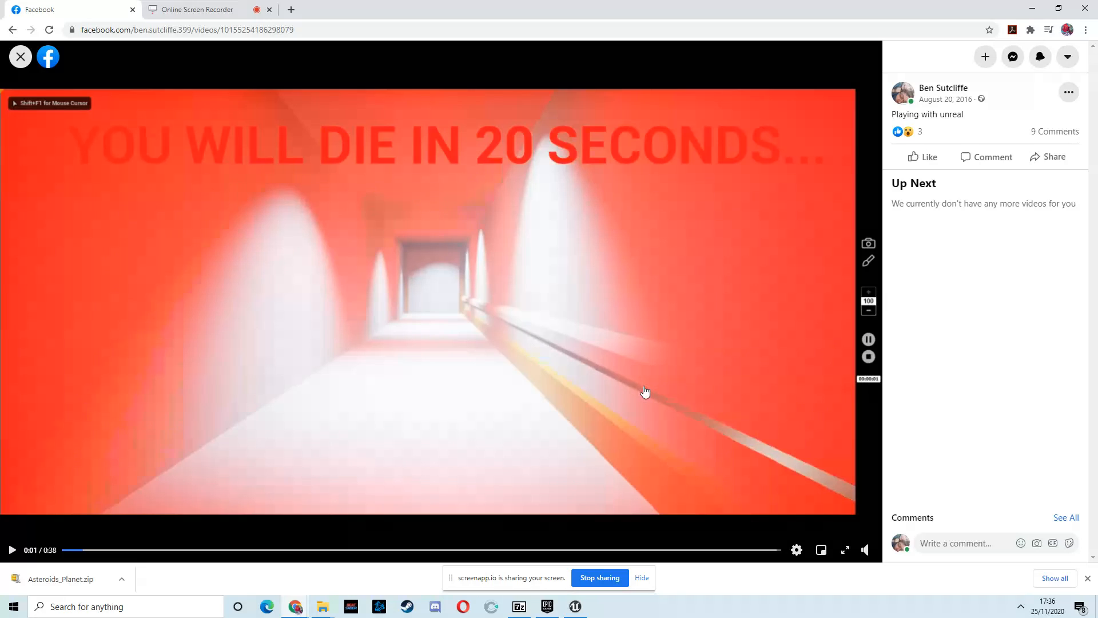
left_click(13, 550)
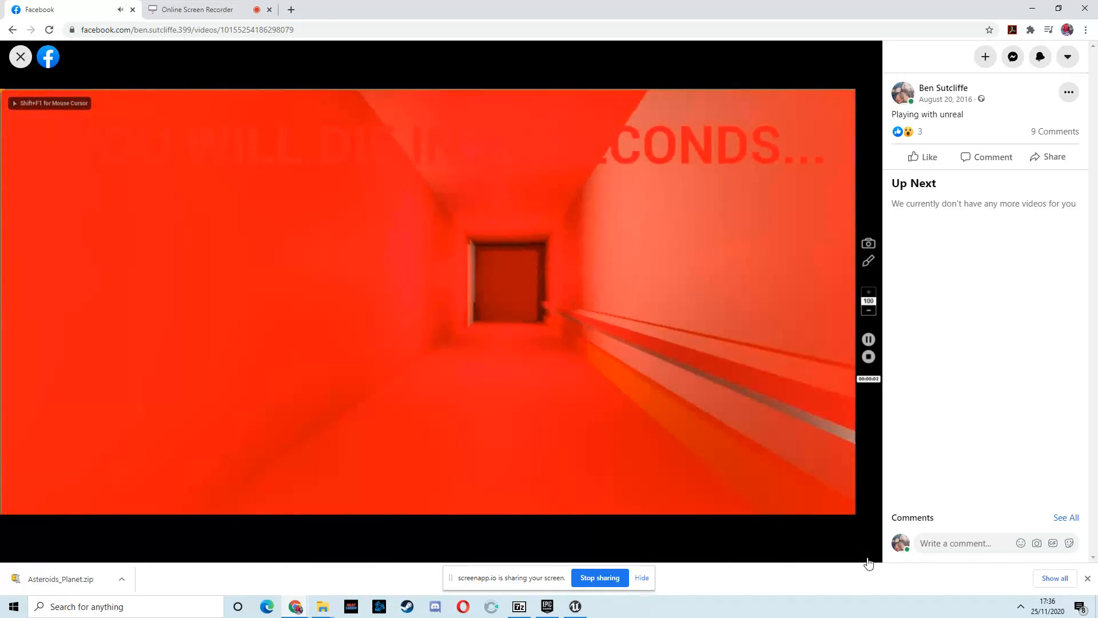
mouse_move(865, 550)
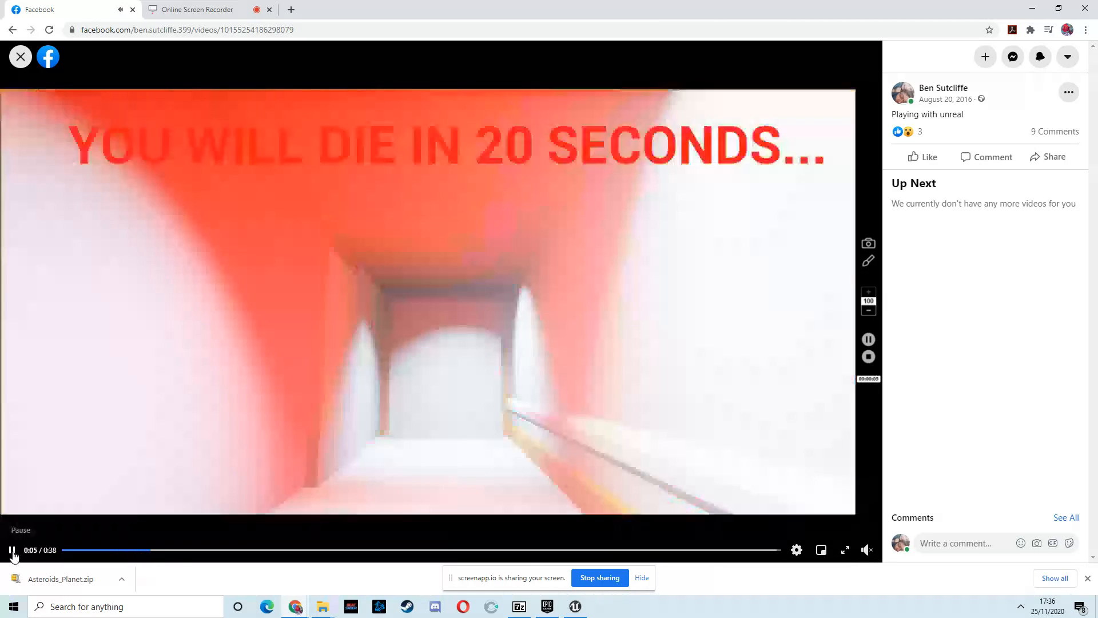
left_click(12, 550)
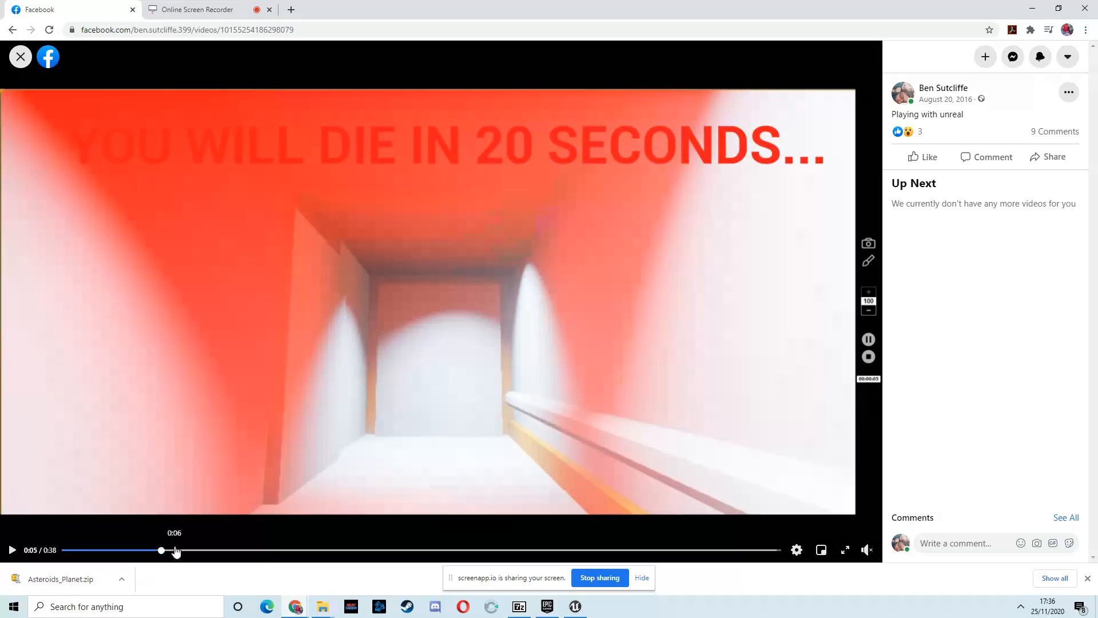
Resume the video and watch it to near its end, restart it and pause at 0:02
left_click(12, 550)
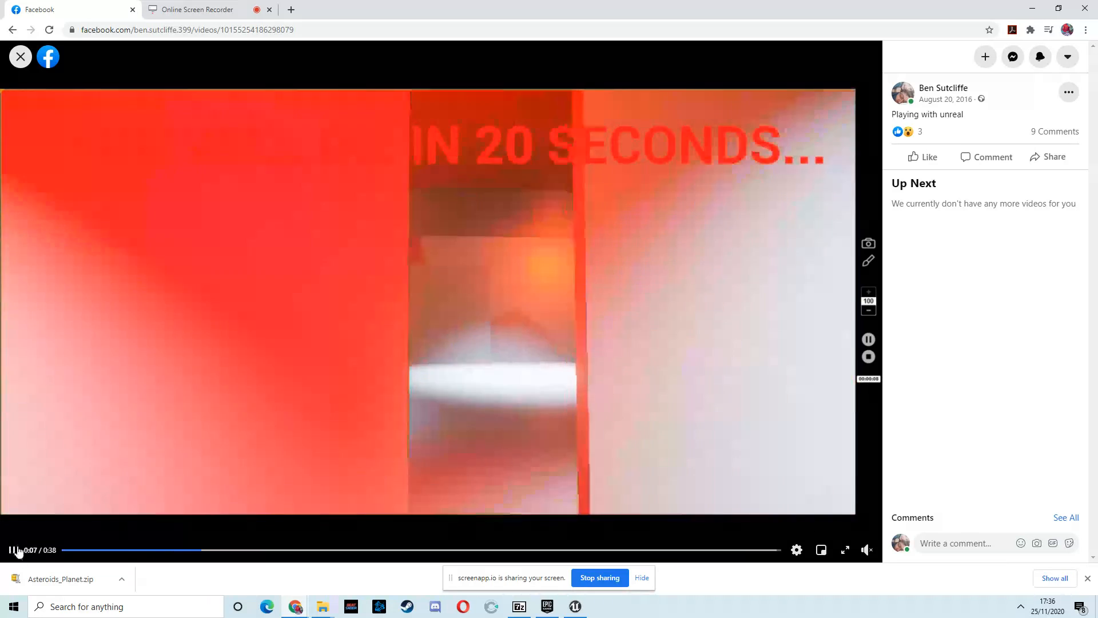
left_click(14, 552)
left_click(12, 550)
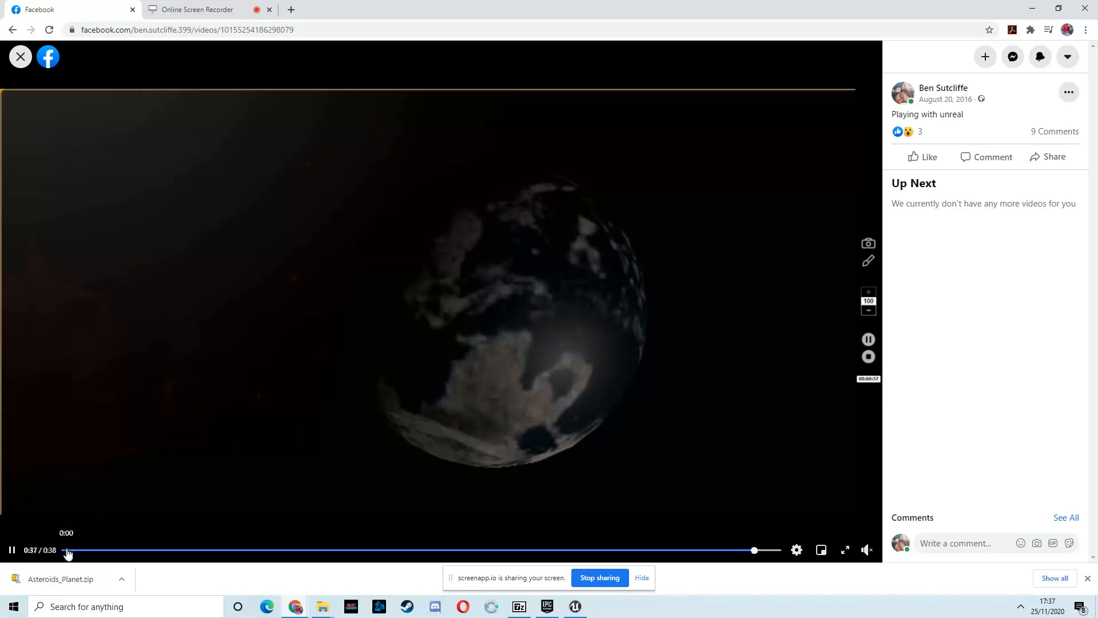
left_click(67, 549)
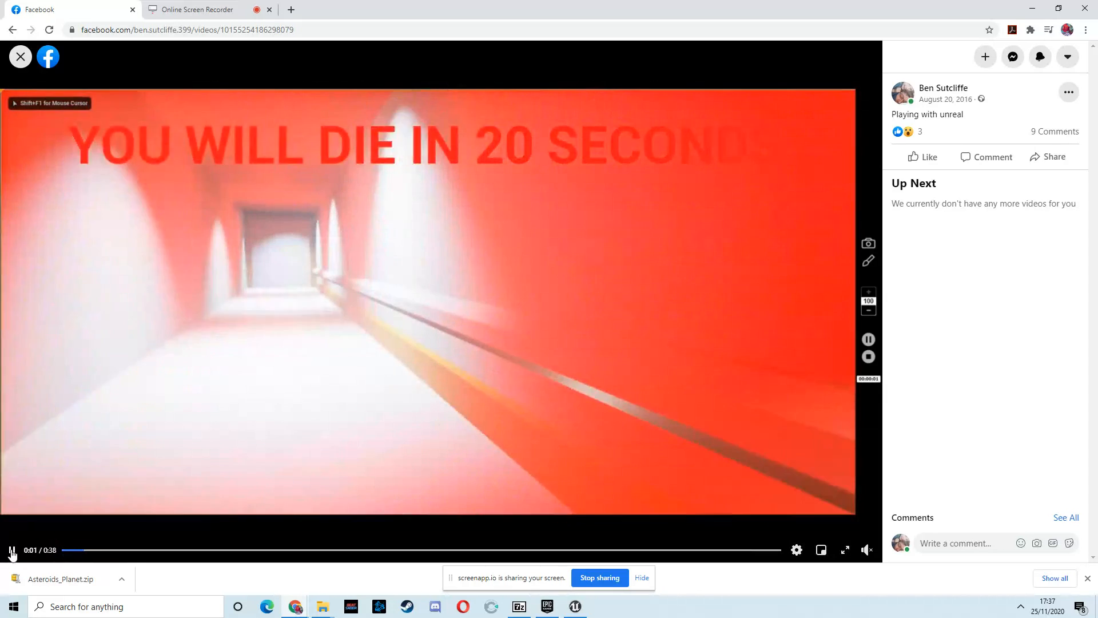
left_click(12, 549)
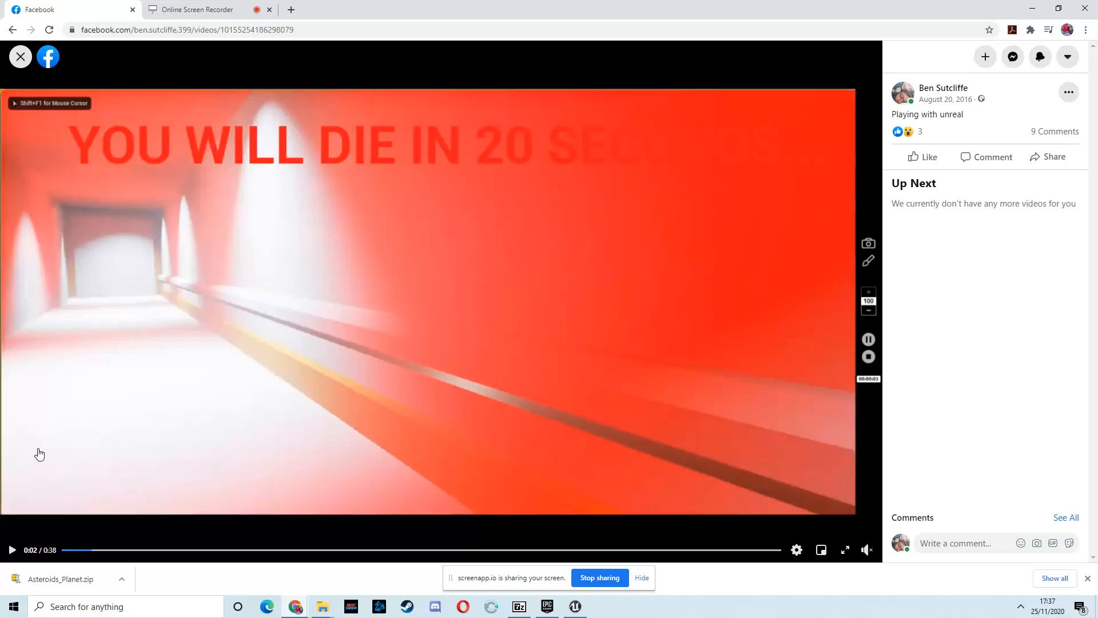
Switch to the Epic Games Launcher and look through the owned asset packs in the Unreal Engine library
left_click(546, 607)
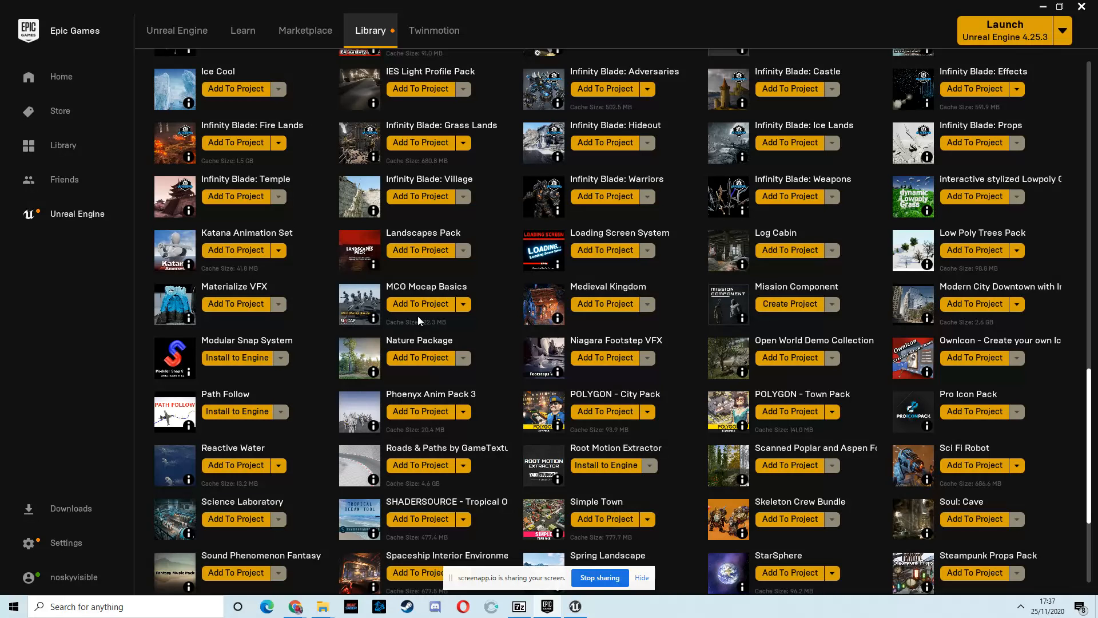
scroll(331, 263, "down", 3)
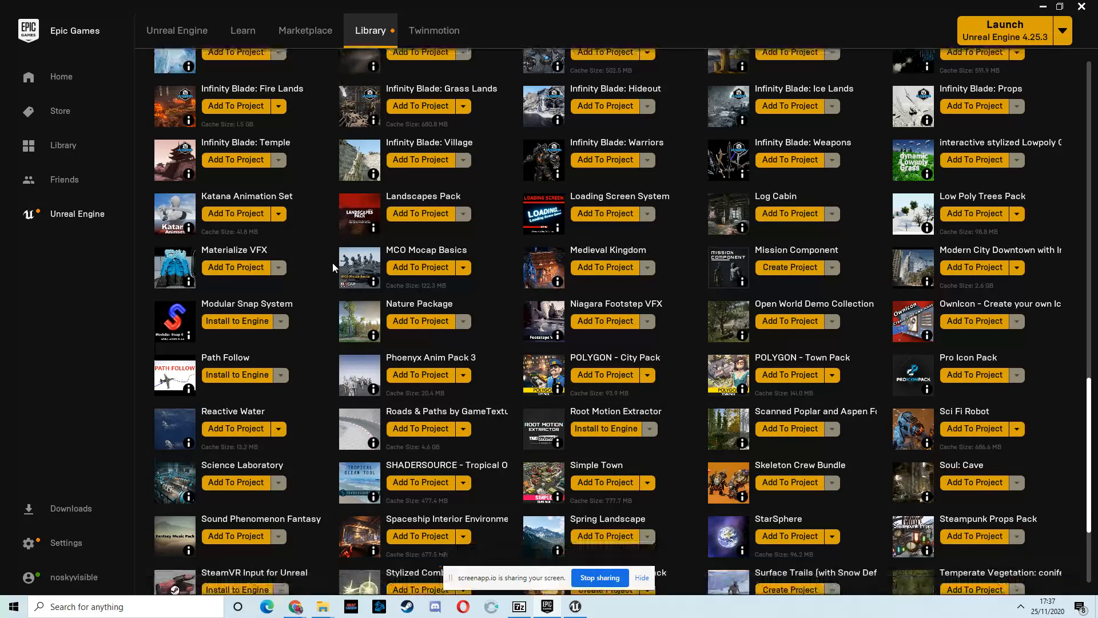
scroll(331, 262, "down", 3)
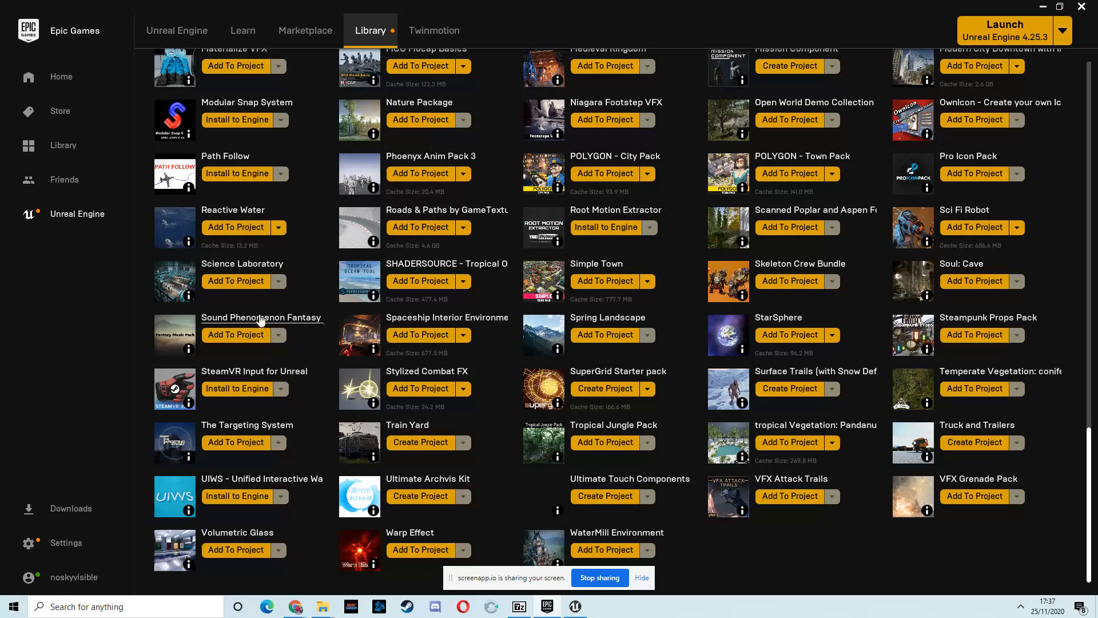
scroll(265, 309, "up", 5)
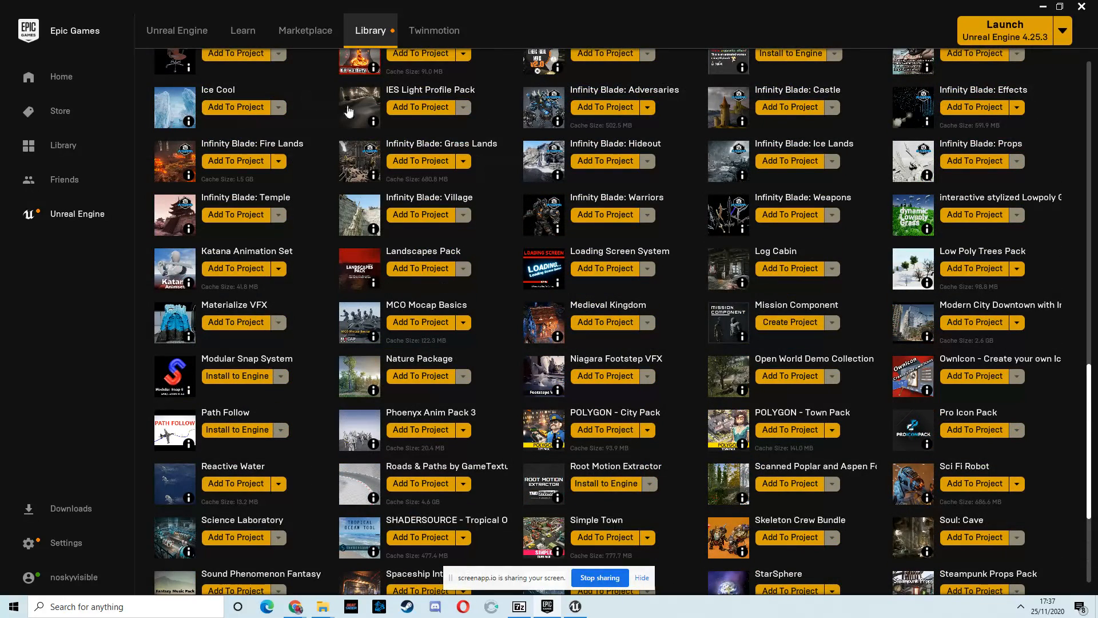
scroll(349, 111, "up", 5)
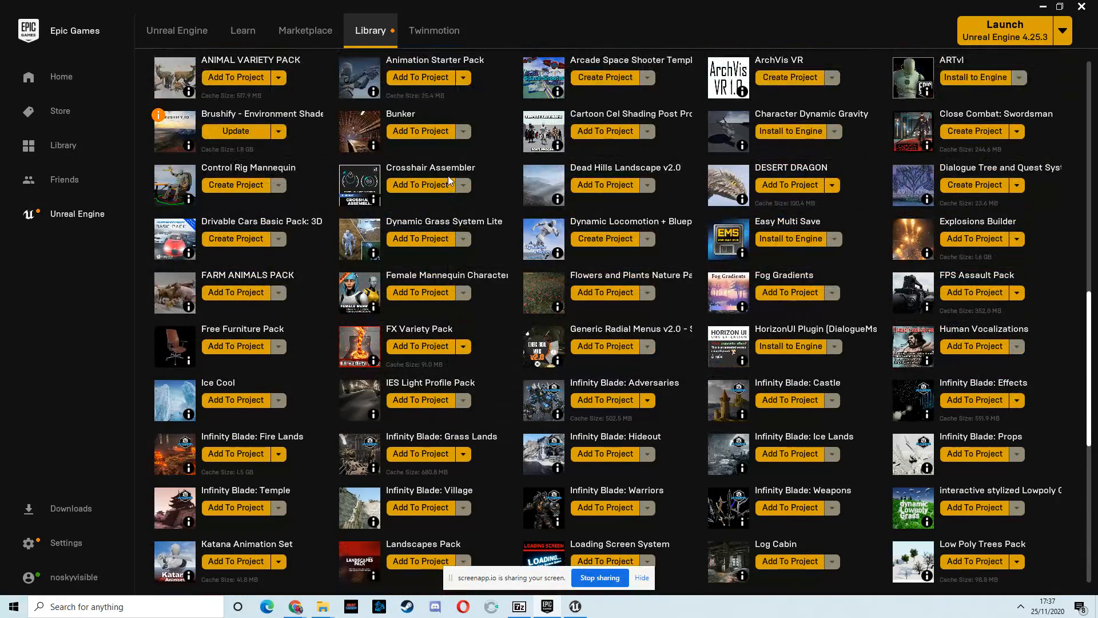
scroll(449, 179, "down", 1)
scroll(448, 181, "down", 8)
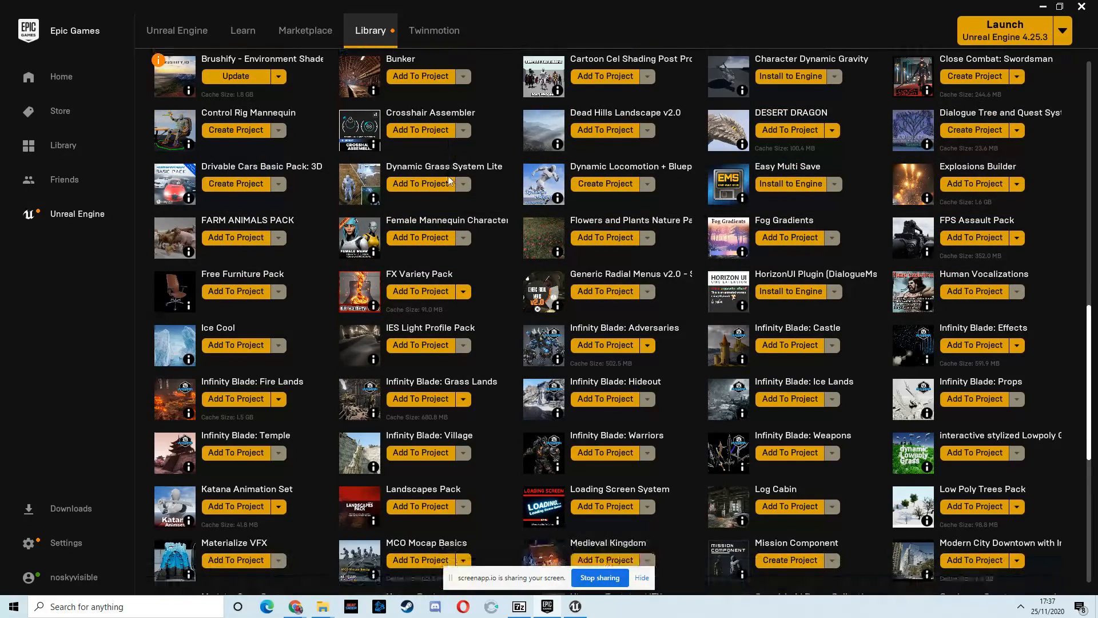
scroll(445, 181, "down", 1)
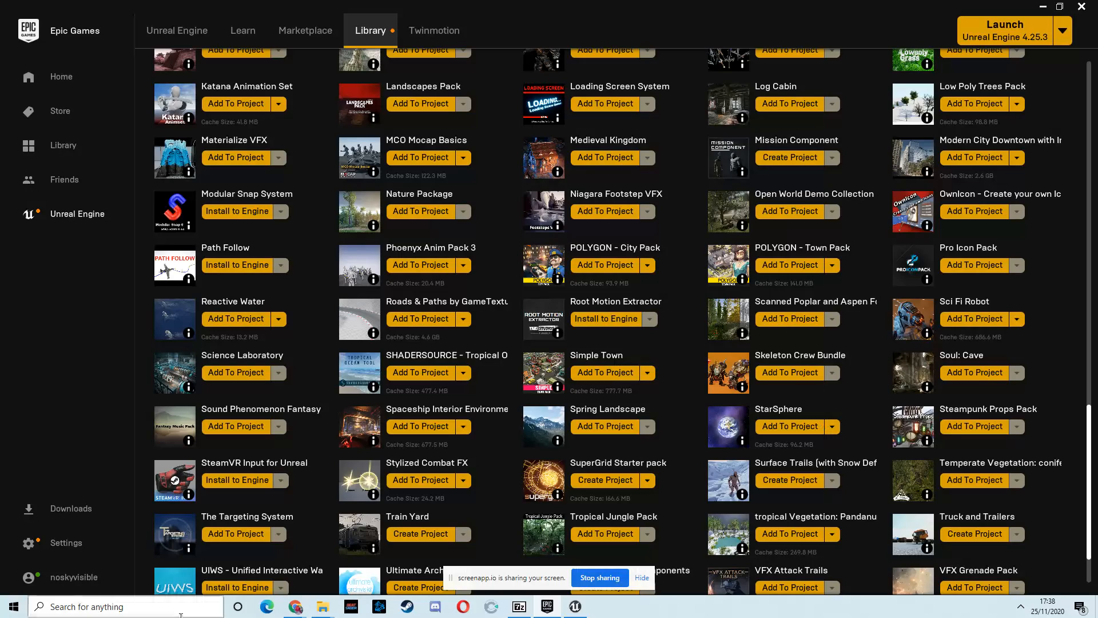
Minimise the browser and the Epic Games Launcher, and switch to the Unreal Editor with the LetsCreateMFP project
left_click(294, 605)
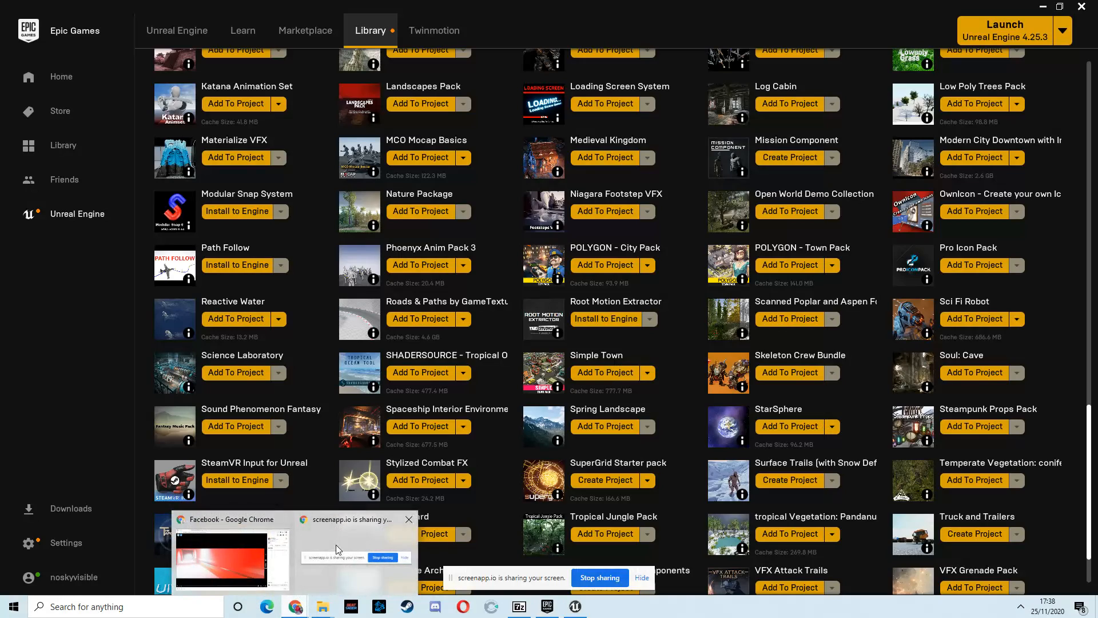
left_click(338, 551)
mouse_move(295, 605)
left_click(262, 557)
left_click(188, 12)
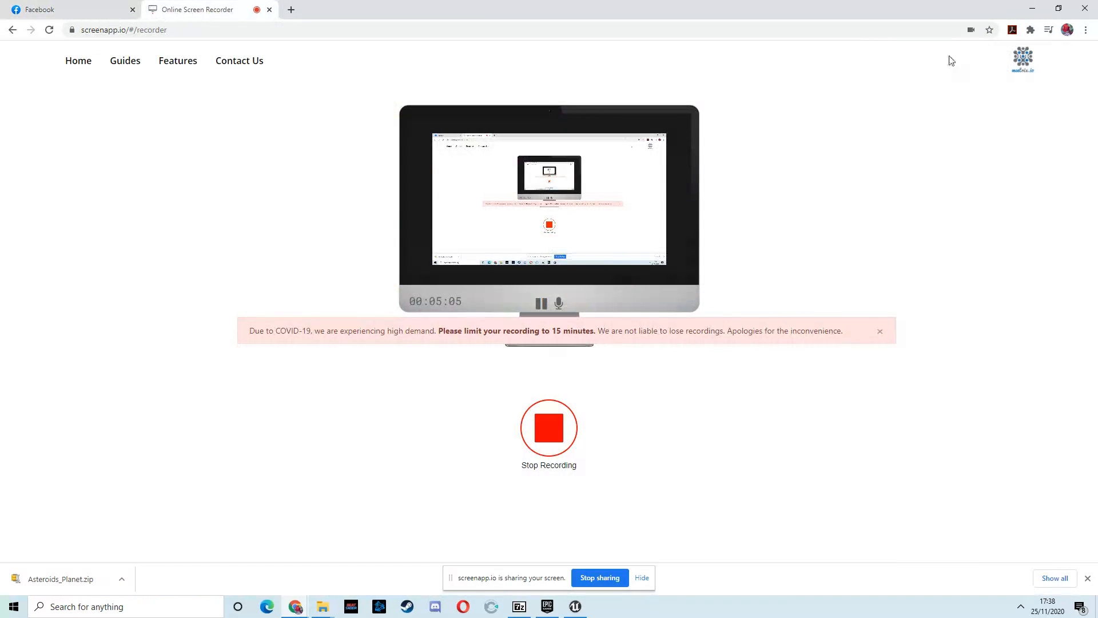
left_click(1032, 10)
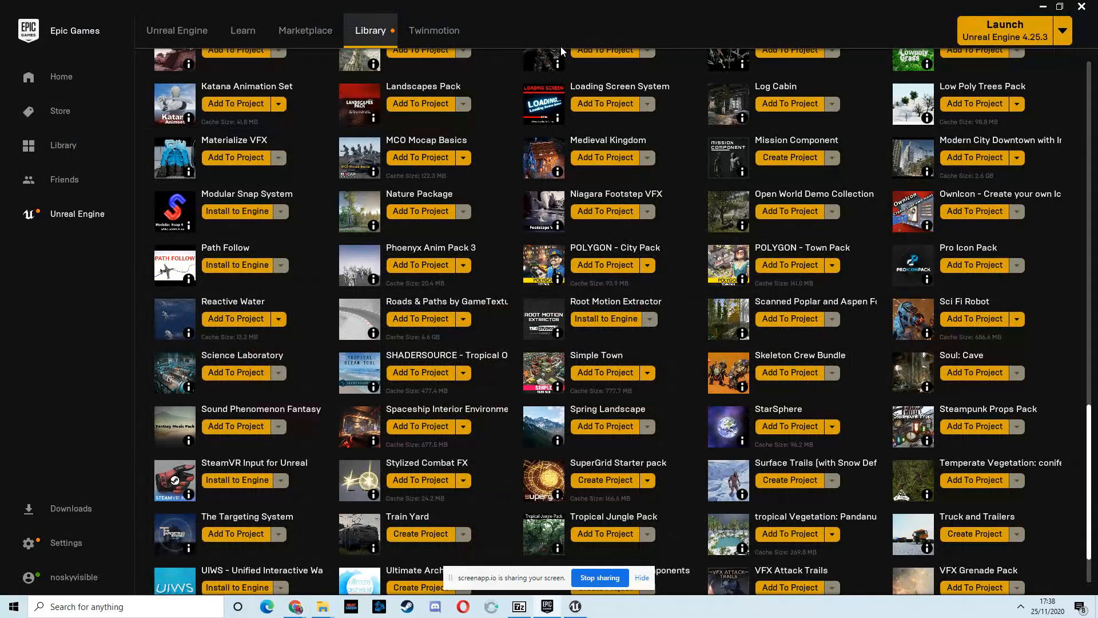
left_click(1042, 7)
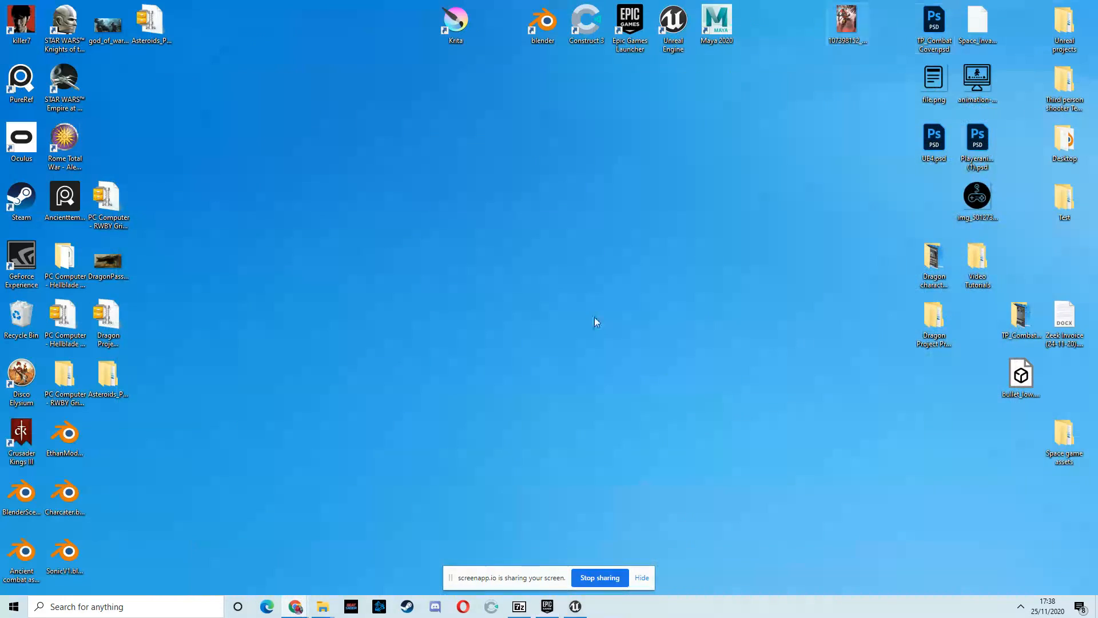
left_click(576, 605)
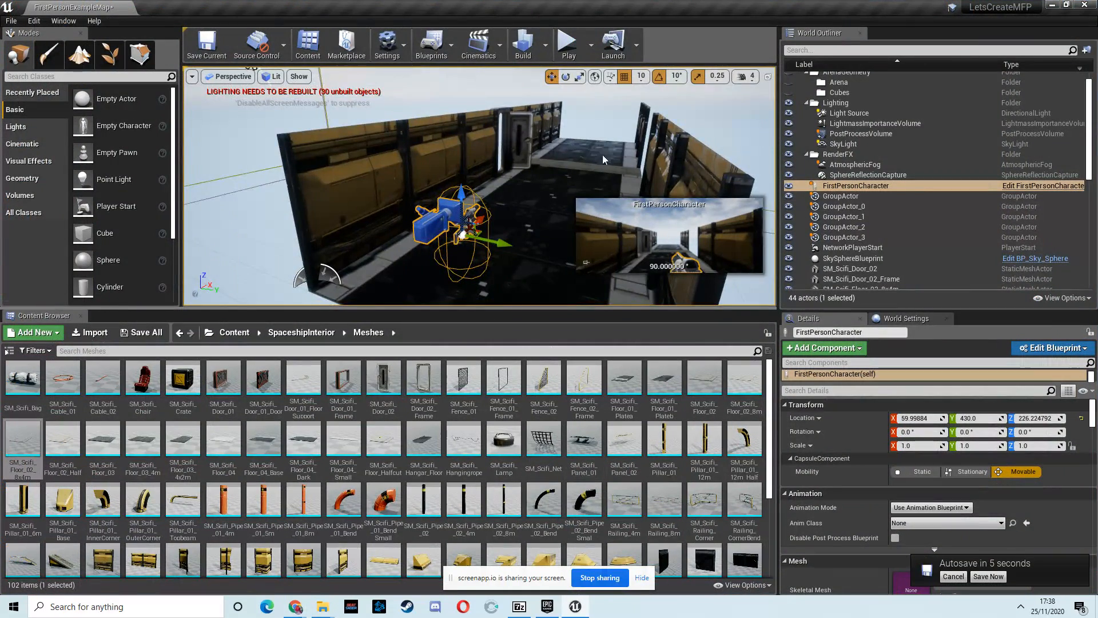
Examine the corridor in the viewport and look through the wall, pillar and pipe meshes in the SpaceshipInterior Meshes folder
scroll(600, 154, "down", 5)
key("w")
right_click_drag(562, 139, 703, 160)
key("s")
key("w")
key("s")
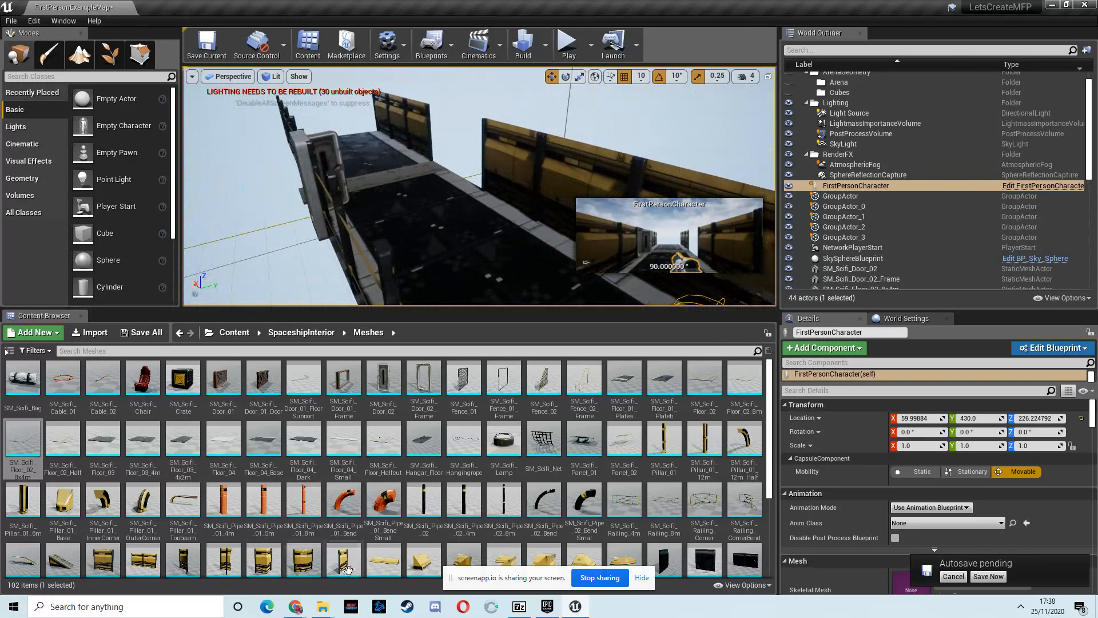
scroll(429, 449, "down", 1)
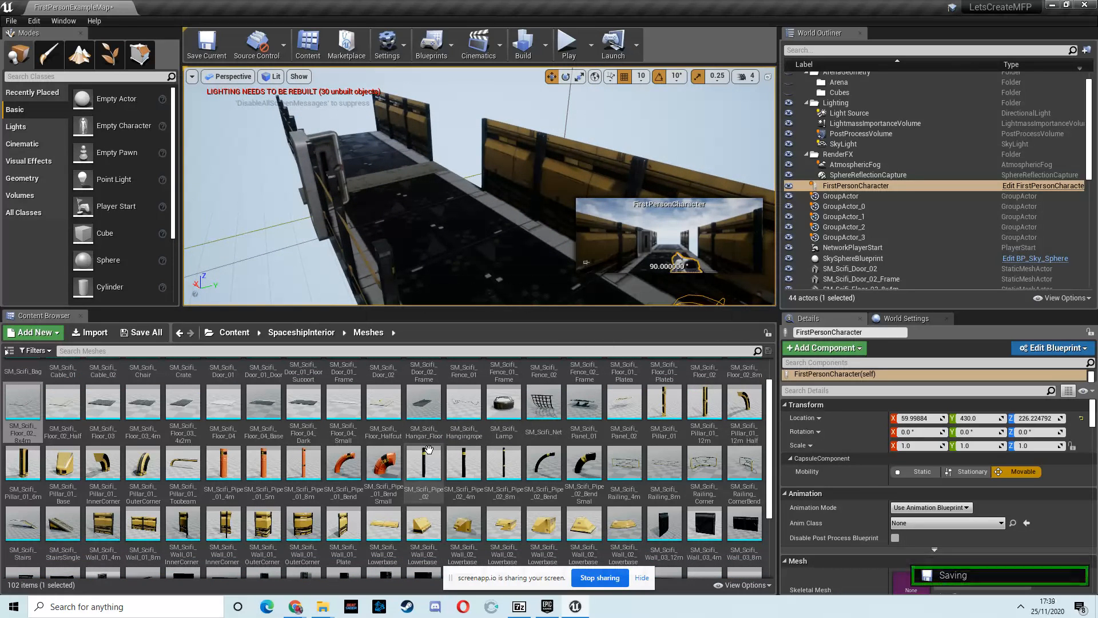
scroll(456, 436, "down", 1)
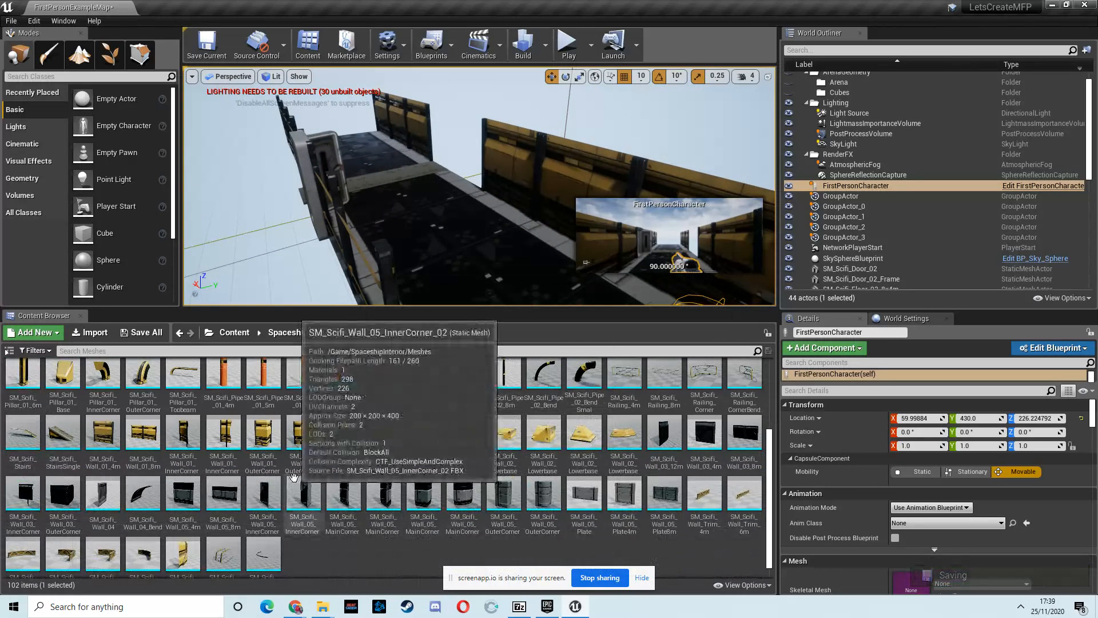
left_click_drag(255, 209, 400, 199)
right_click_drag(401, 199, 84, 245)
Duplicate an SM_Scifi_Wall_01_4m panel along the corridor's side wall and place the copy at X 1600, Y 810
left_click(346, 198)
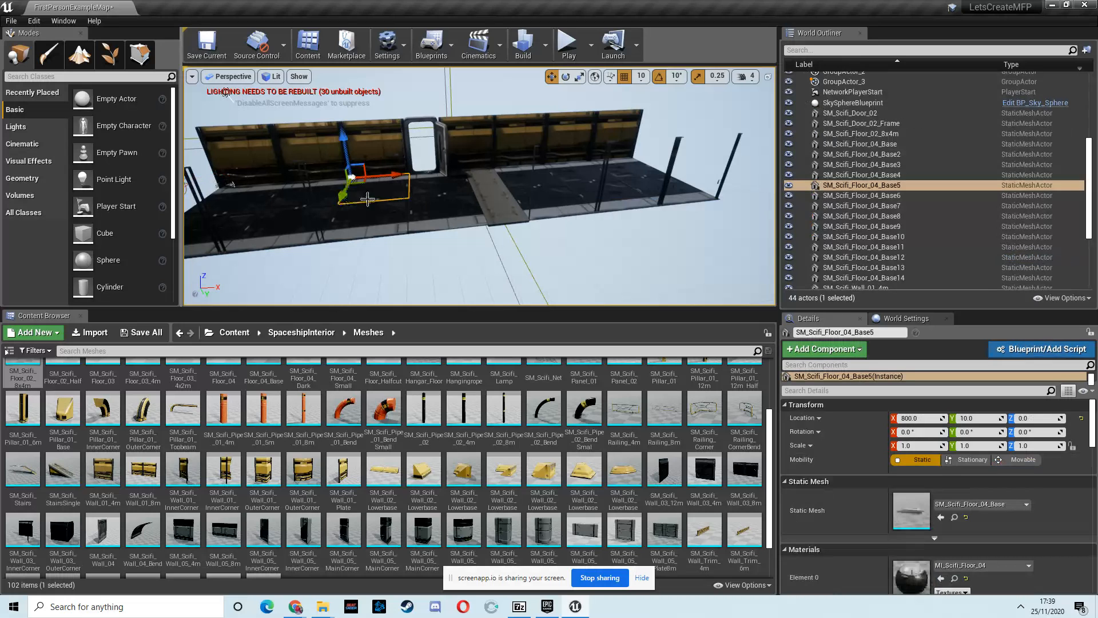
right_click_drag(395, 212, 444, 188)
left_click(448, 192)
left_click_drag(400, 245, 305, 239, "alt")
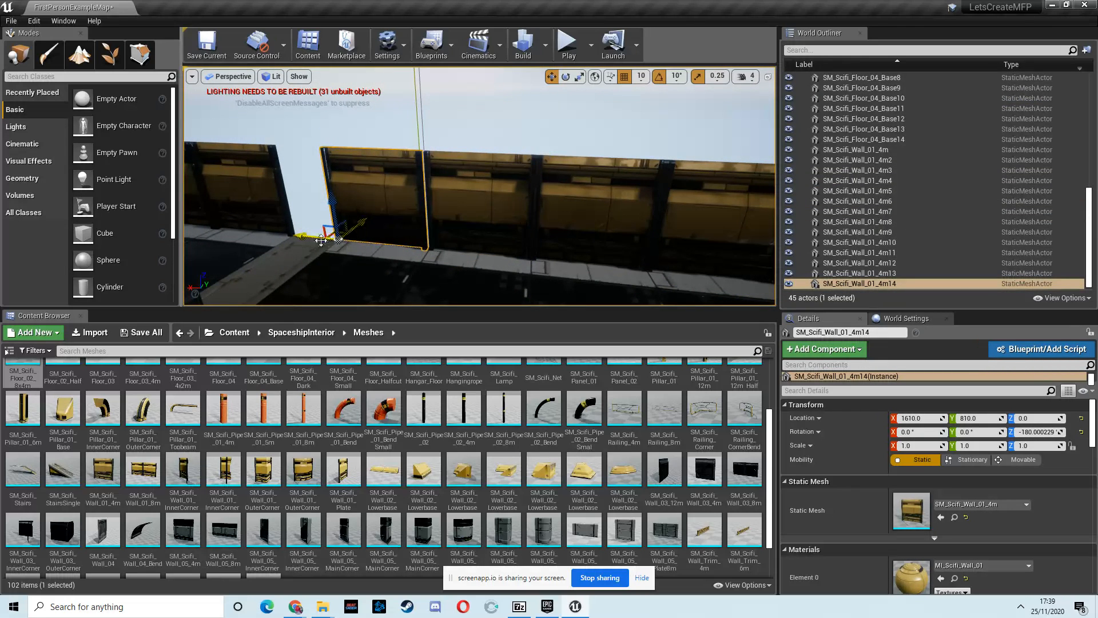
left_click_drag(321, 240, 313, 238)
right_click_drag(490, 198, 350, 187)
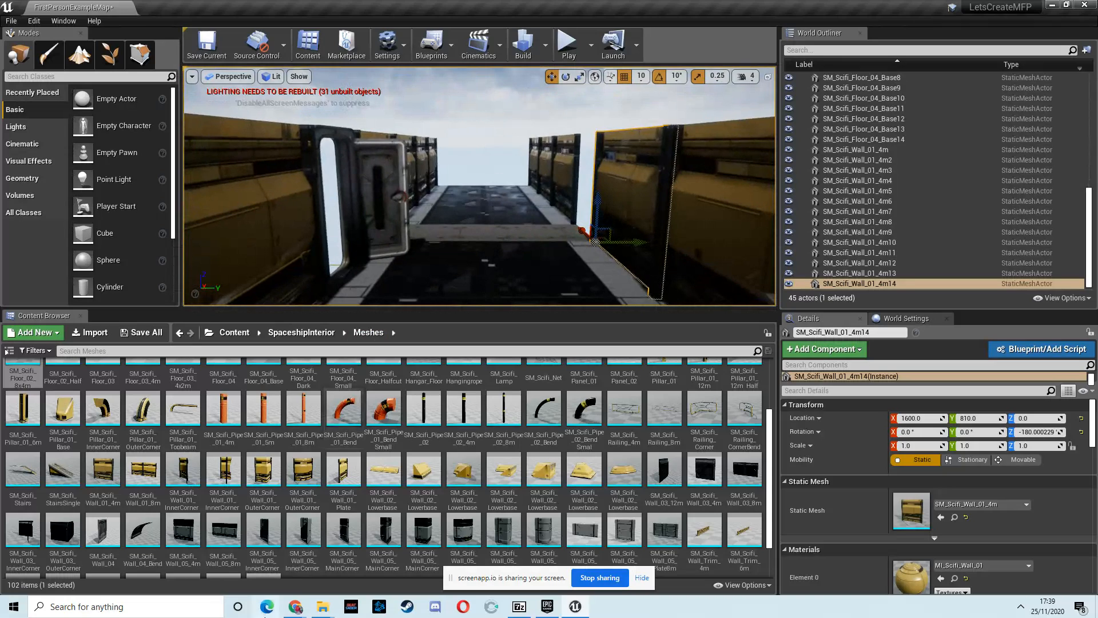
Switch back to the Facebook video in Chrome and rewind it to 0:00
mouse_move(295, 606)
left_click(255, 566)
left_click(240, 558)
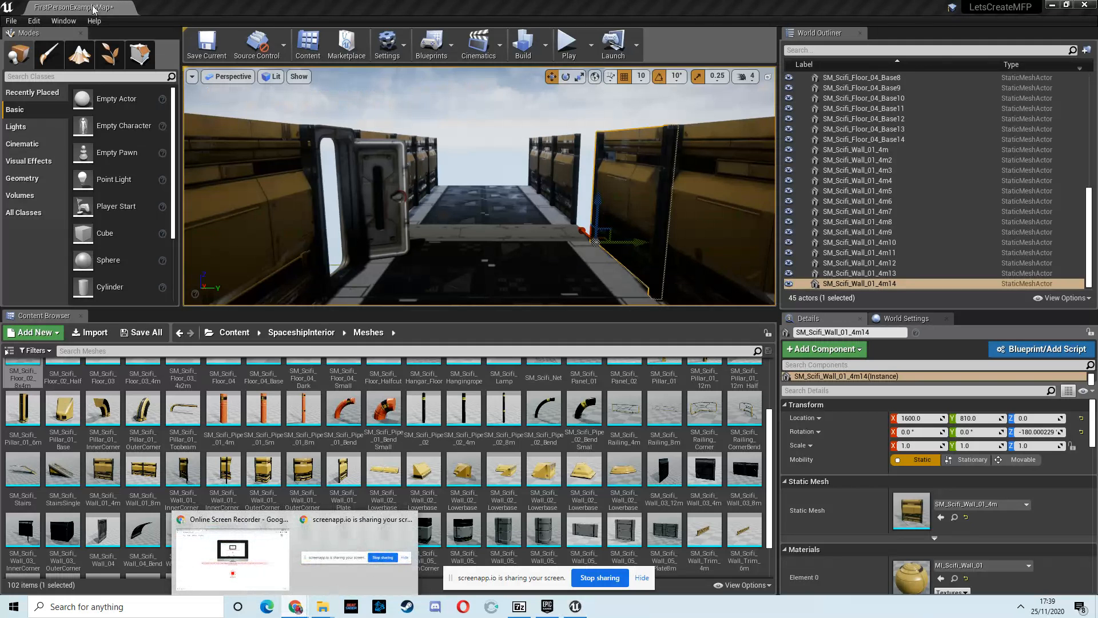
left_click(265, 581)
left_click(68, 9)
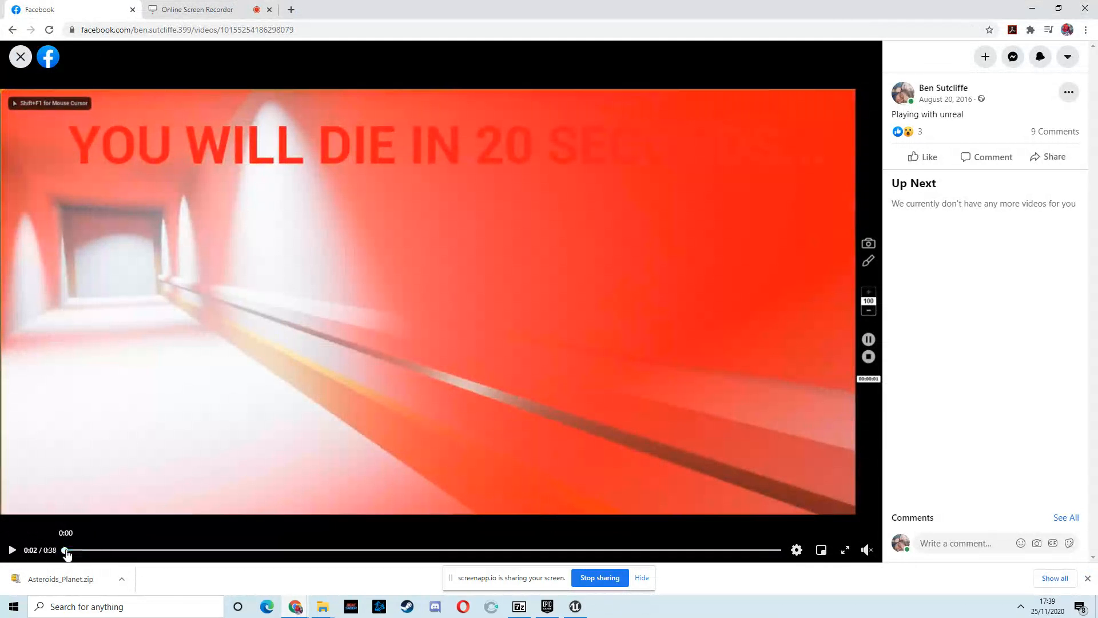
left_click(63, 549)
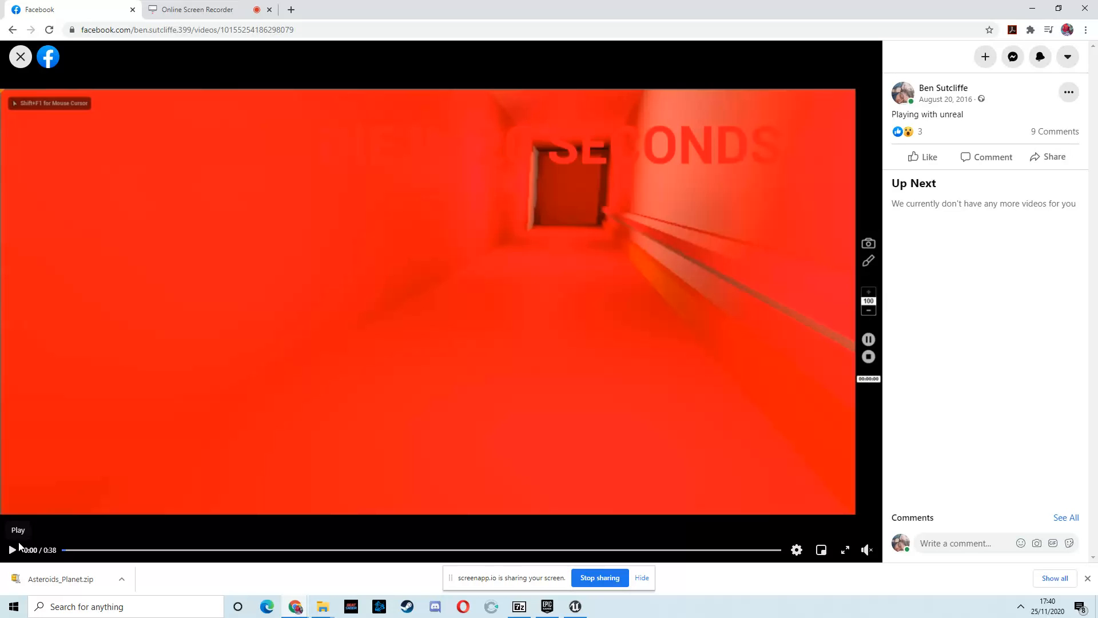
Return to the Unreal Editor and place an SM_Scifi_Pillar_01_6m in the side wall's gap at X 1710, Y 820
left_click(1031, 9)
right_click_drag(532, 194, 621, 235)
key("s")
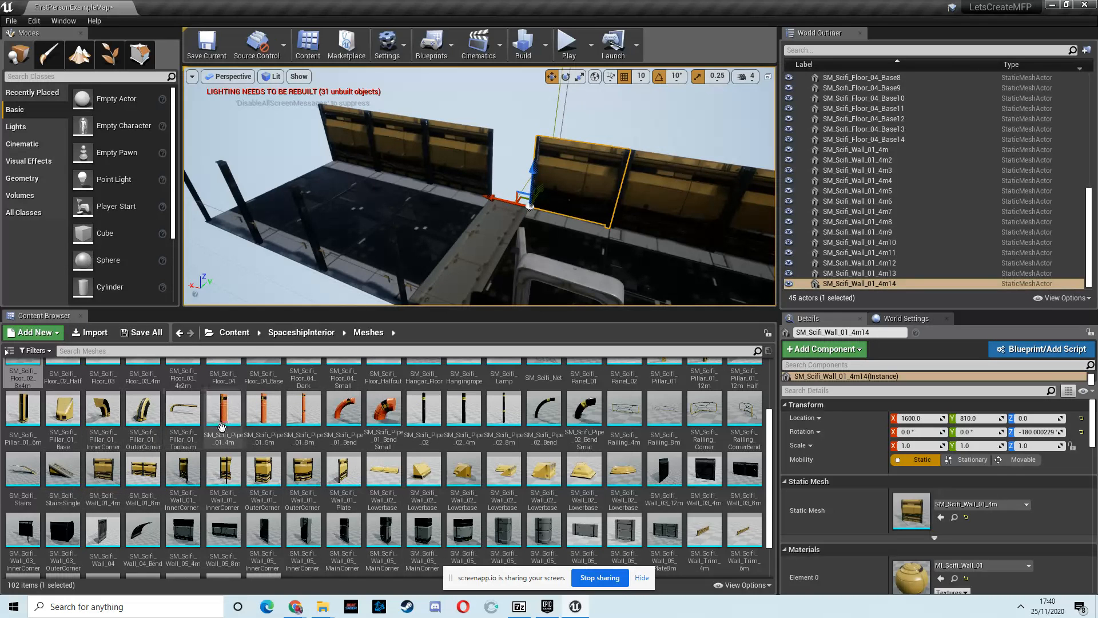
scroll(221, 427, "up", 1)
left_click_drag(23, 426, 509, 204)
right_click_drag(509, 204, 556, 210)
right_click_drag(466, 229, 559, 244)
left_click_drag(424, 218, 402, 210)
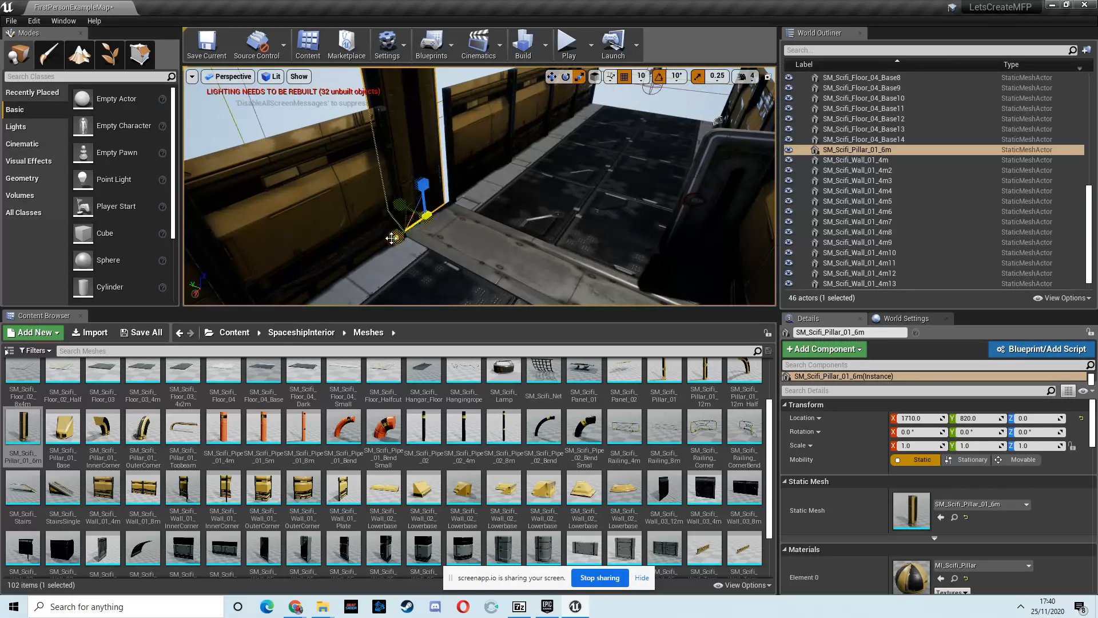
Scale the new pillar to 1.25 in X and move it to Y 810
right_click_drag(394, 237, 527, 171)
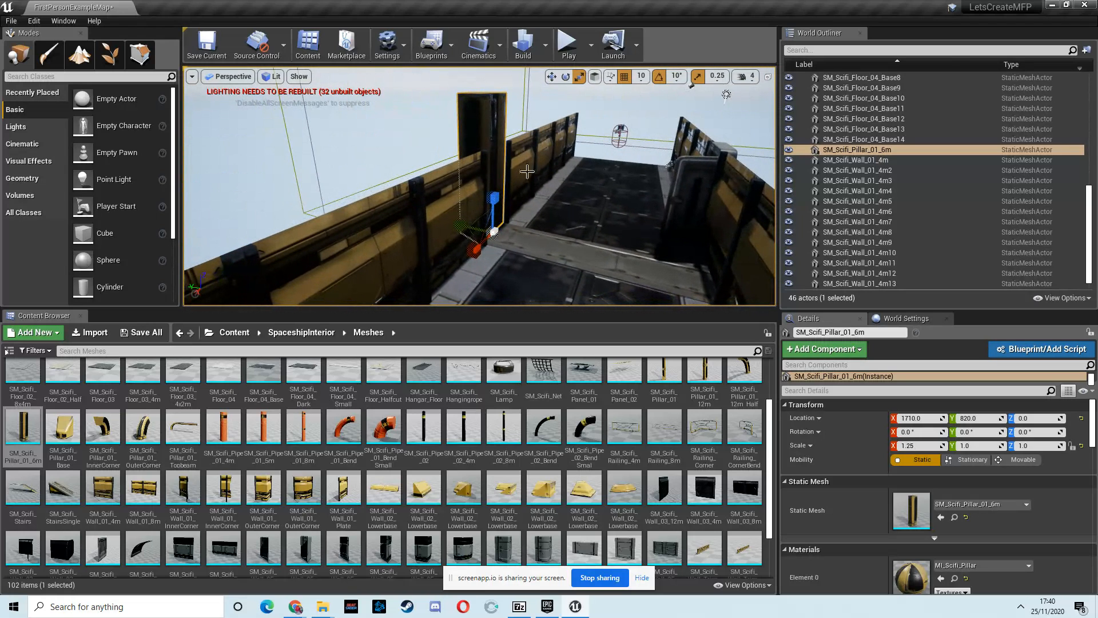
left_click(565, 77)
key("w")
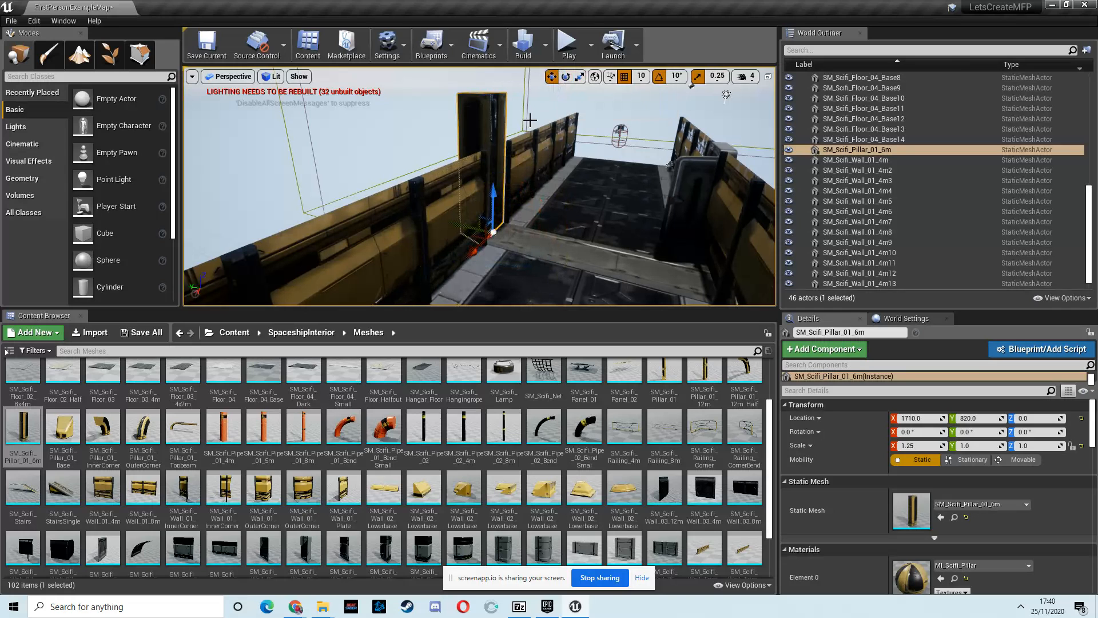
left_click_drag(464, 228, 502, 226)
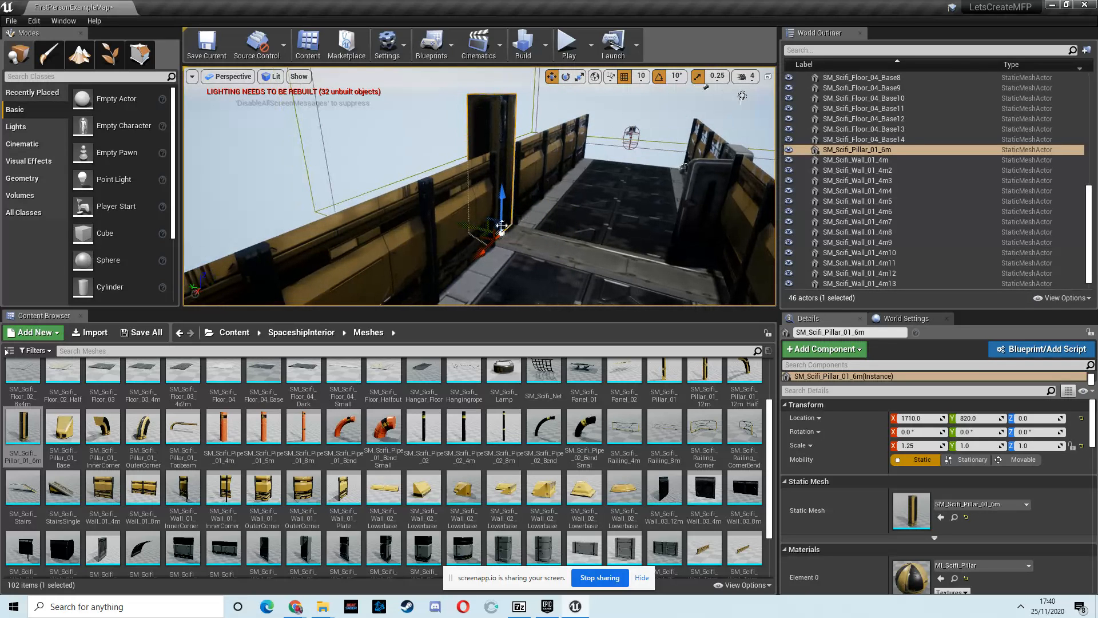
Duplicate the pillar along the same wall to the corridor's far end at X 3130, Y 810
right_click_drag(467, 224, 394, 227)
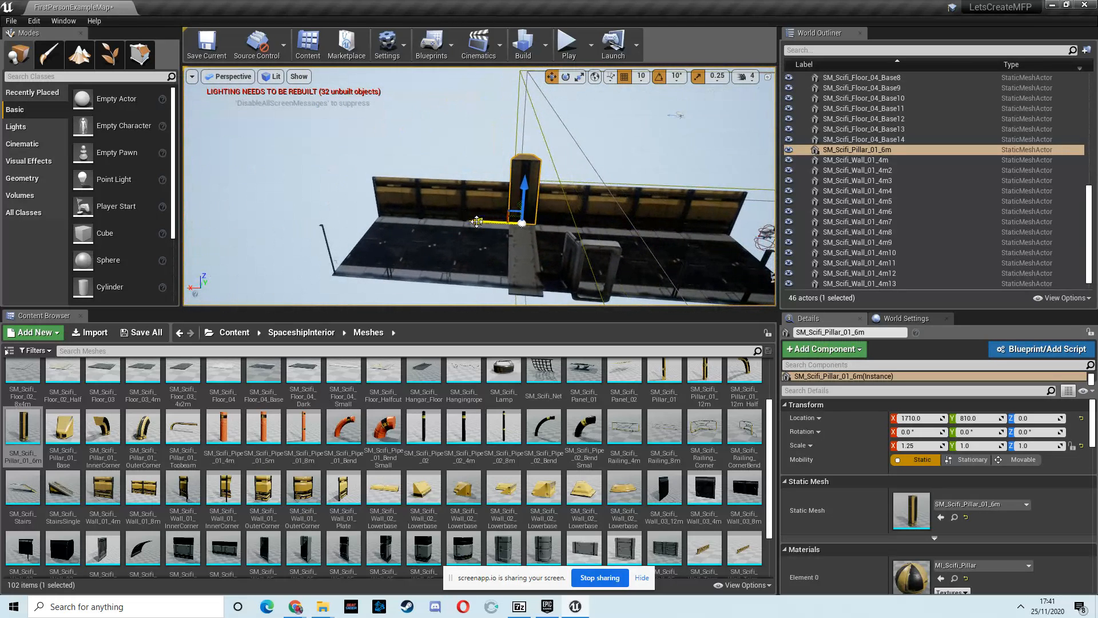
left_click_drag(479, 222, 331, 218, "alt")
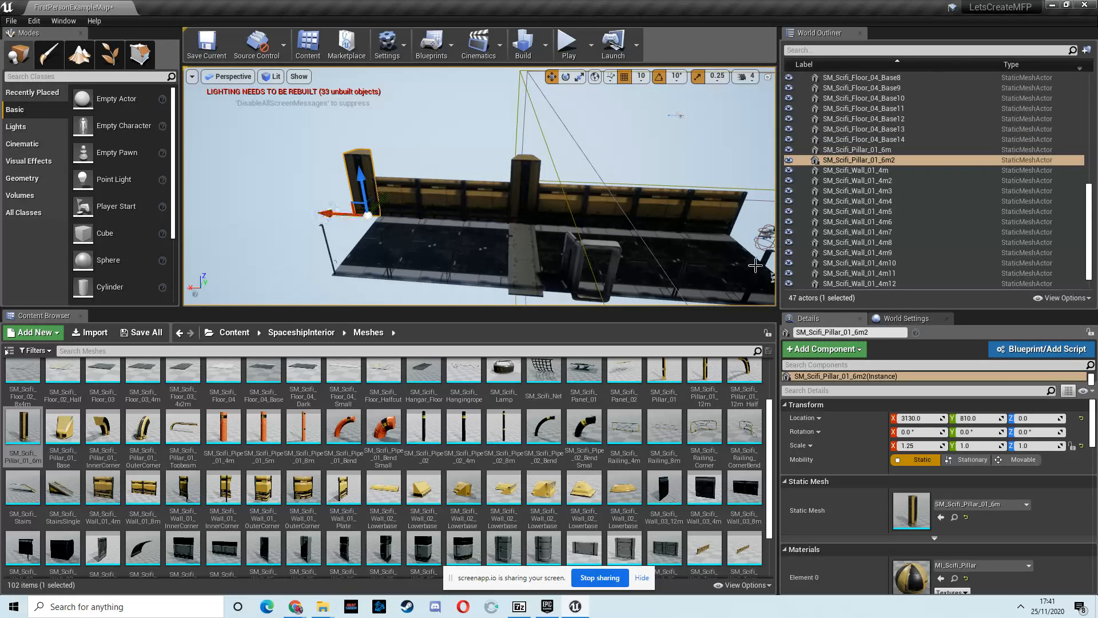
key("d")
right_click_drag(718, 247, 572, 298)
key("s")
right_click_drag(490, 152, 456, 151)
key("w")
left_click(456, 152)
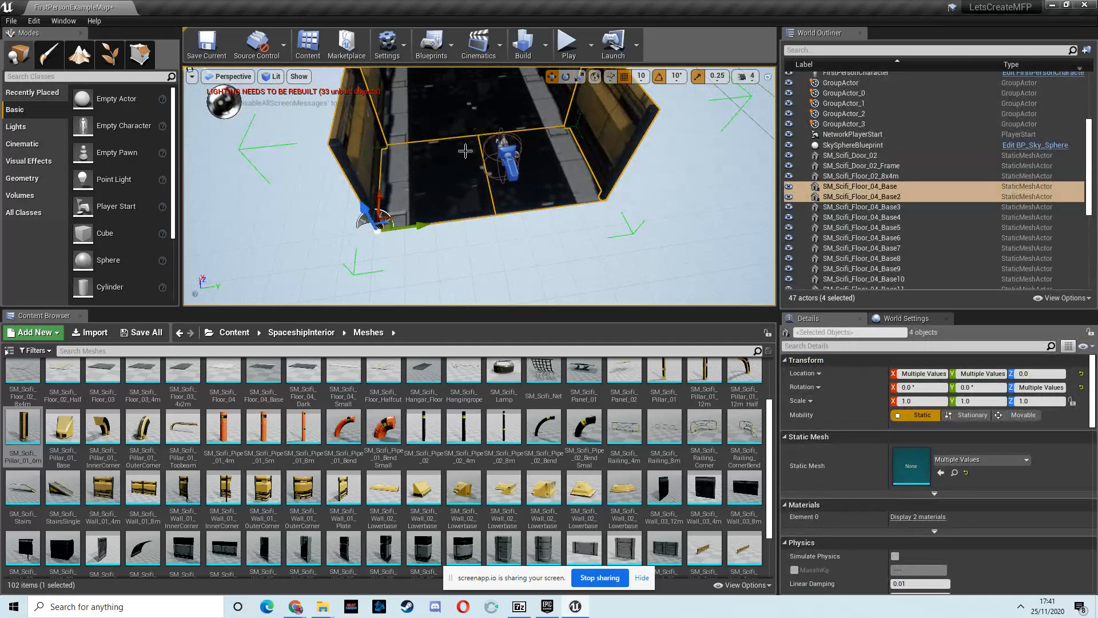
key("f")
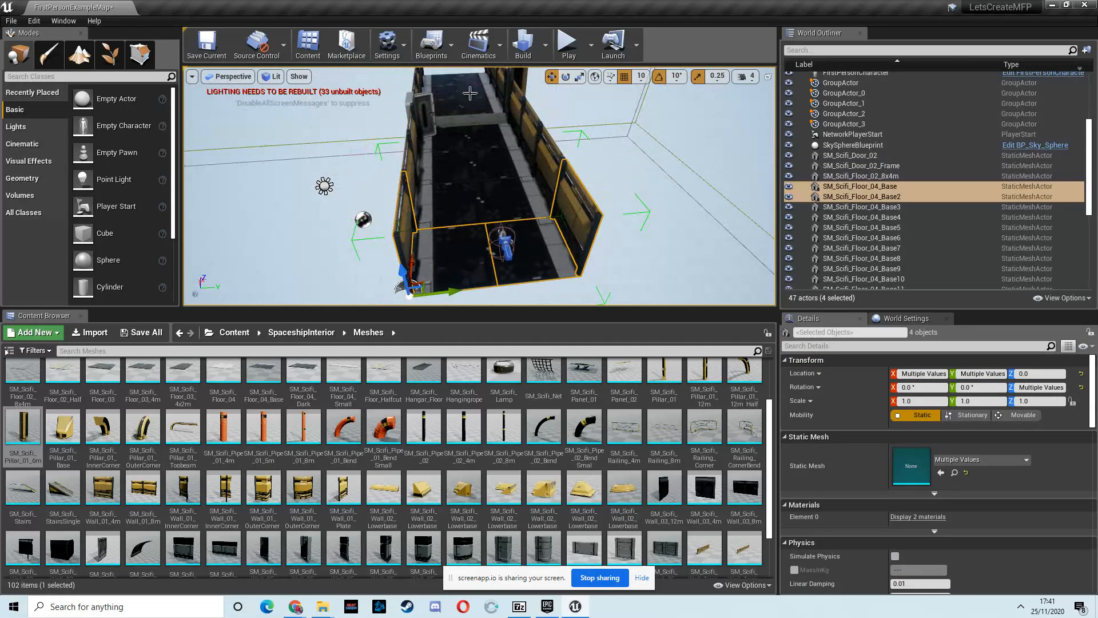
left_click(473, 93)
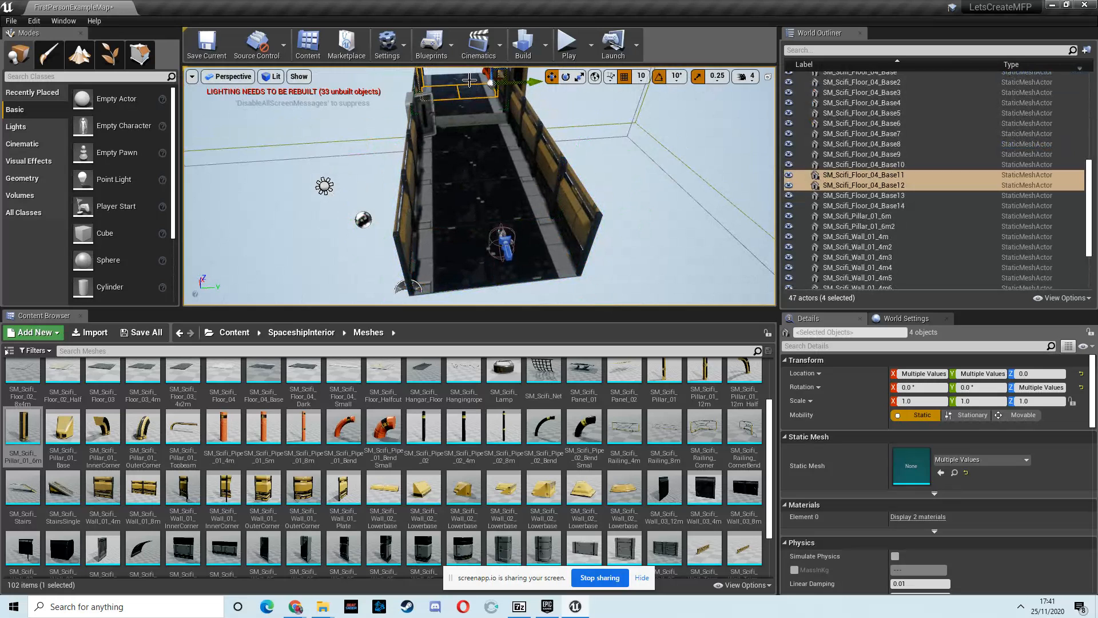
left_click(469, 80, "ctrl")
right_click_drag(497, 92, 490, 77)
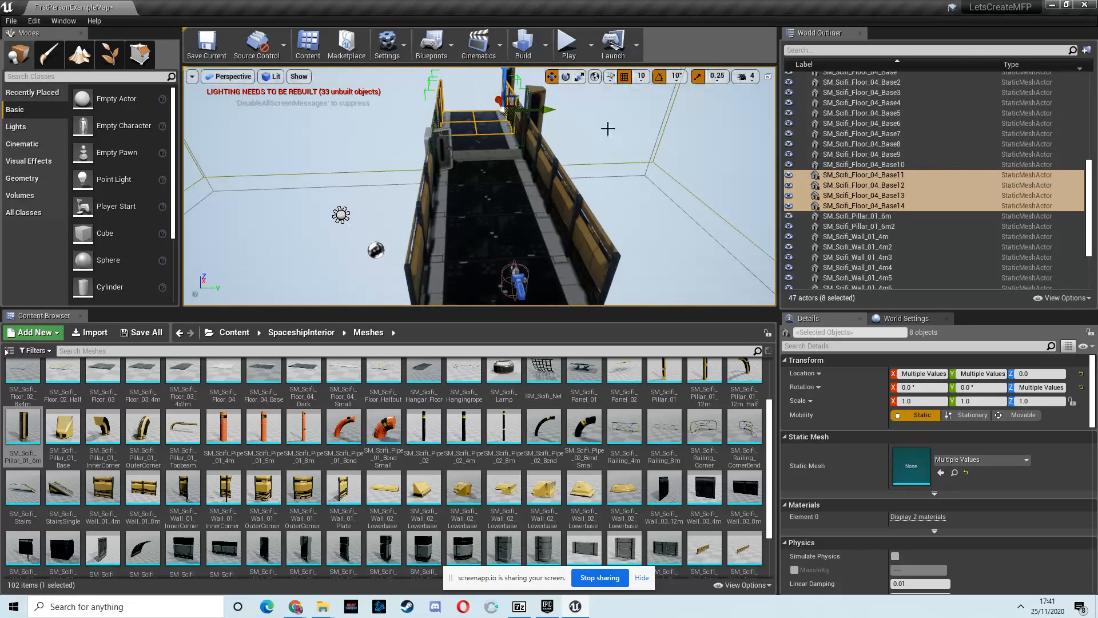
right_click(856, 177)
mouse_move(885, 404)
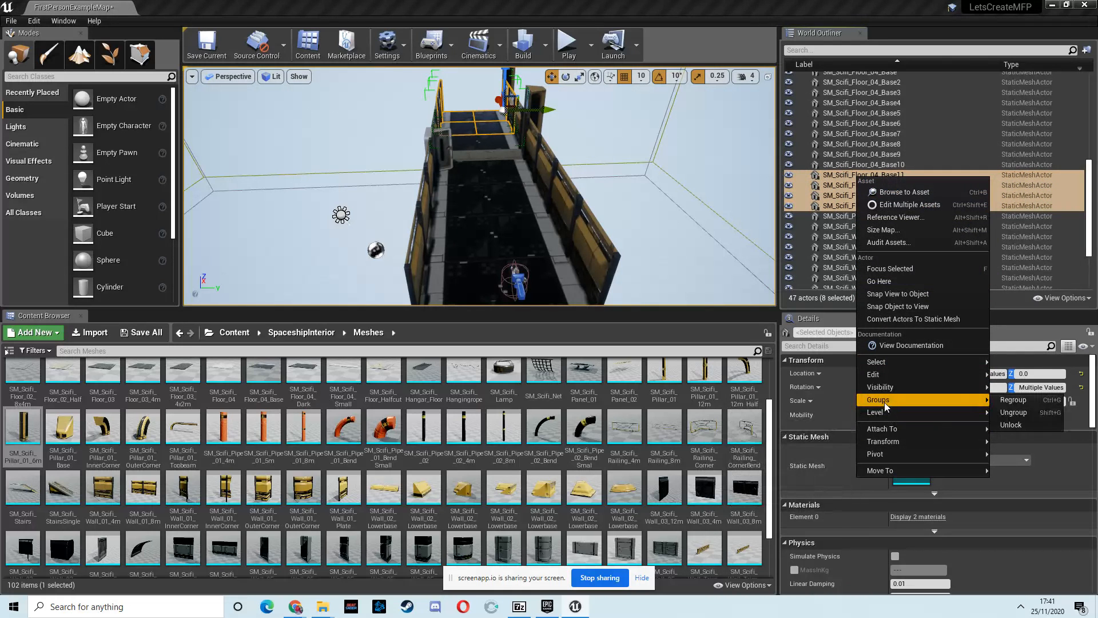
left_click(341, 213)
Duplicate the SM_Scifi_Floor_02_8x4m divider strip and place the copy at the far end of the corridor floor
right_click_drag(482, 202, 633, 178)
left_click(632, 181)
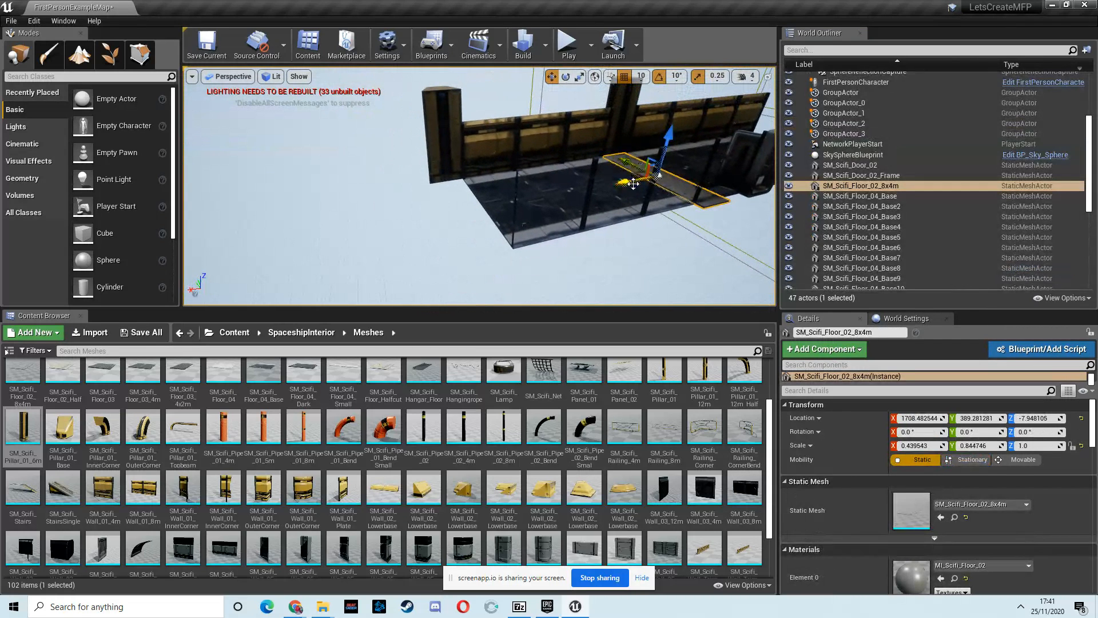
left_click_drag(624, 184, 410, 241, "alt")
Duplicate three grouped floor-and-wall sections together and place the copies beyond the new divider strip to lengthen the corridor
right_click_drag(486, 189, 534, 223)
left_click(529, 211)
left_click(529, 190, "ctrl")
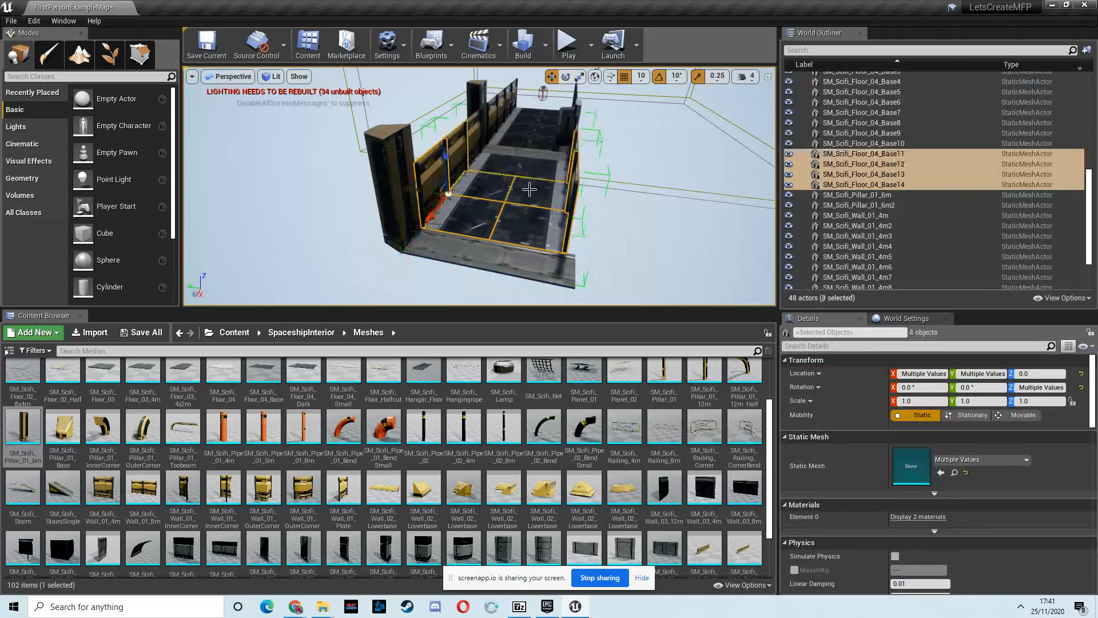
left_click(533, 171, "ctrl")
right_click_drag(450, 195, 457, 186)
left_click_drag(458, 179, 71, 608, "alt")
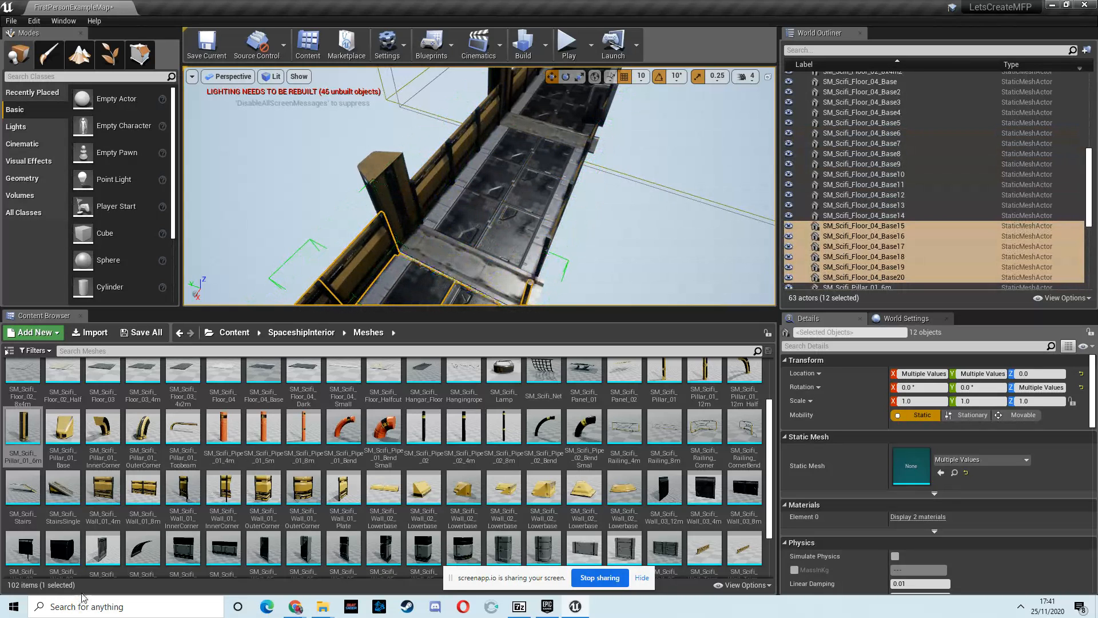
Duplicate the pillar at X 3130 across the corridor to the opposite wall at Y 0
right_click_drag(454, 226, 508, 255)
key("w")
key("s")
left_click(401, 137)
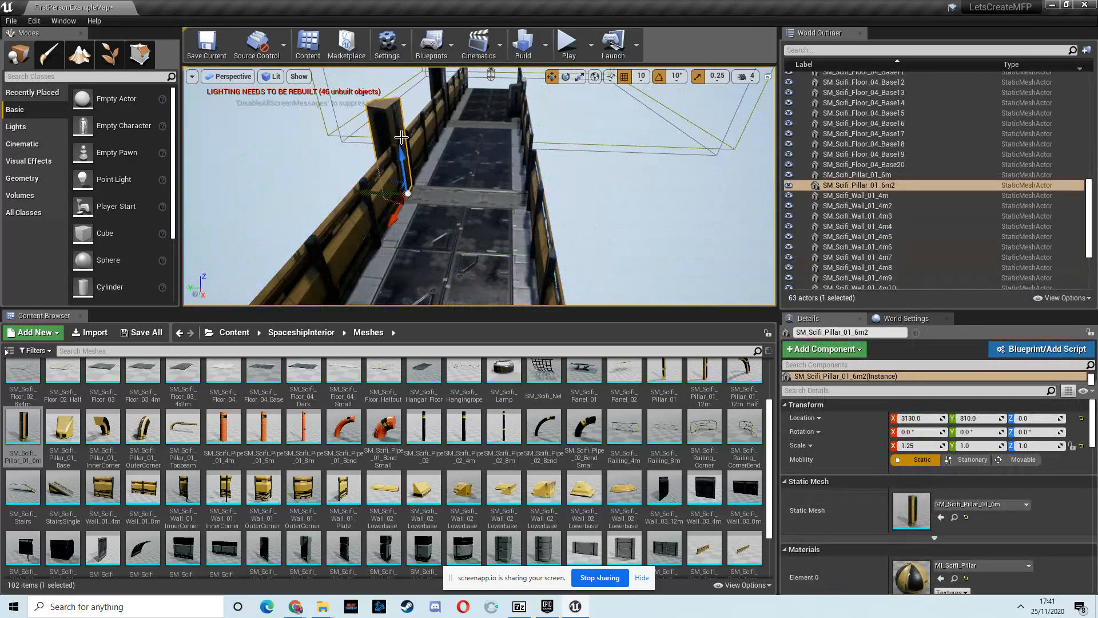
left_click_drag(365, 192, 487, 196, "alt")
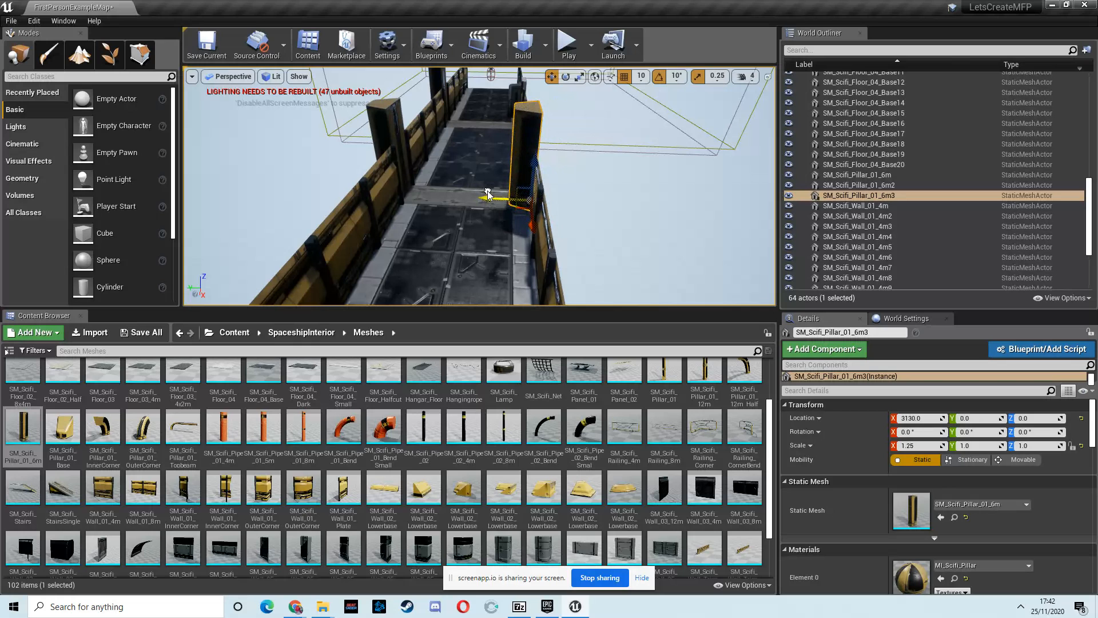
Adjust the copied pillar's position against the opposite wall to Y 10
key("a")
mouse_move(482, 149)
right_mouse_down()
mouse_move(553, 132)
mouse_move(501, 151)
right_mouse_up()
key("w")
key("s")
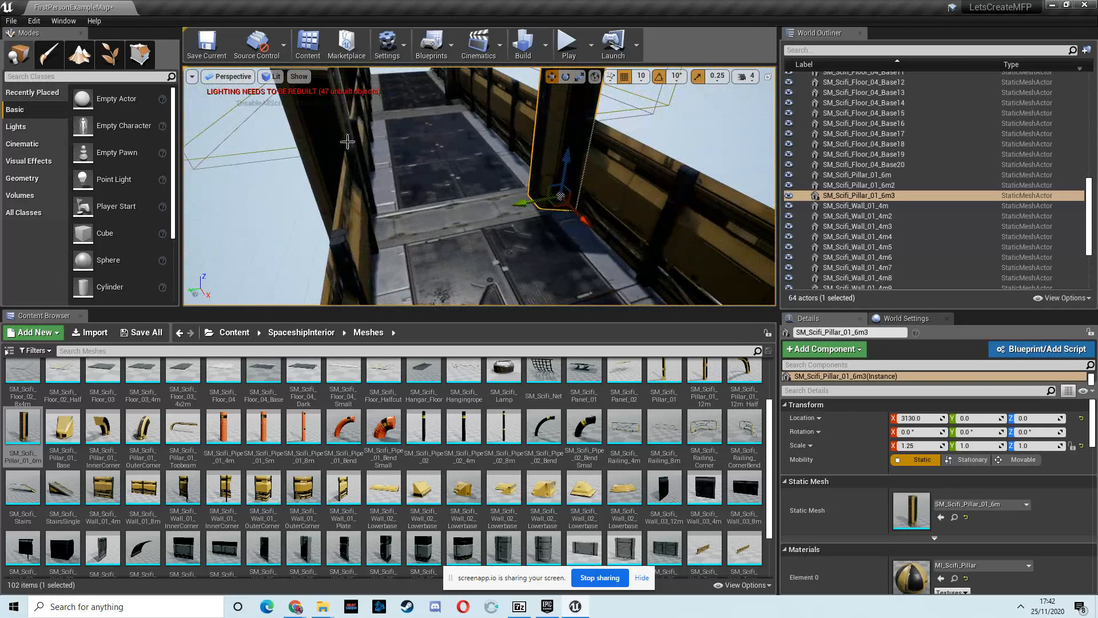
mouse_move(524, 205)
left_mouse_down()
mouse_move(558, 194)
mouse_move(514, 200)
left_mouse_up()
mouse_move(468, 194)
right_mouse_down()
mouse_move(434, 174)
mouse_move(471, 208)
right_mouse_up()
key("s")
key("d")
left_click_drag(445, 223, 447, 222)
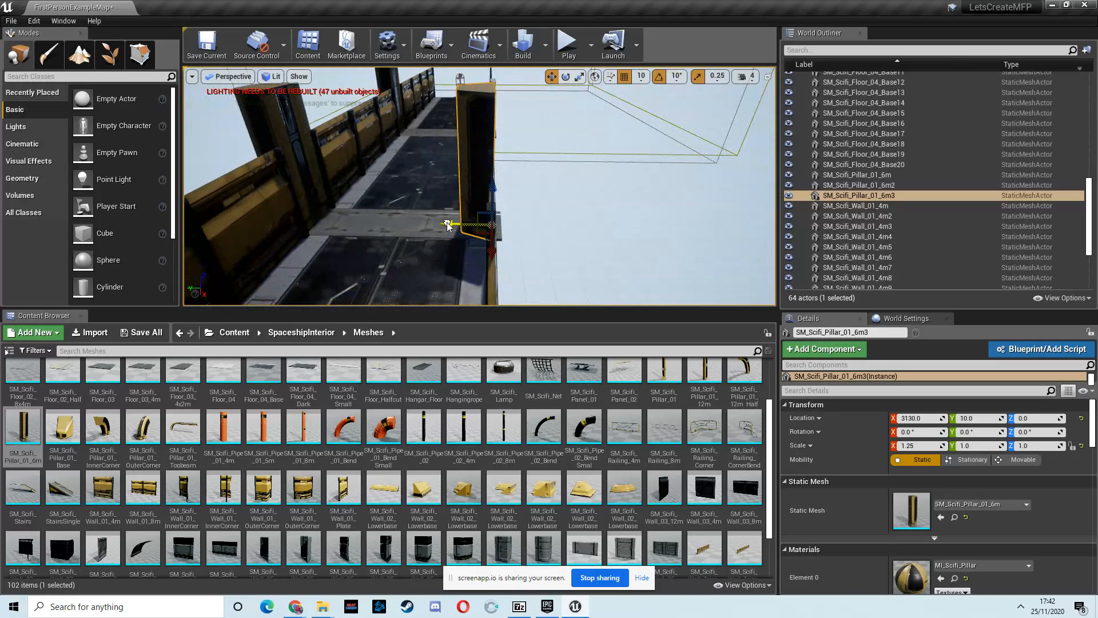
Rotate the original pillar at X 3130 by 180° about Z and move it to Y 800
left_click(283, 140)
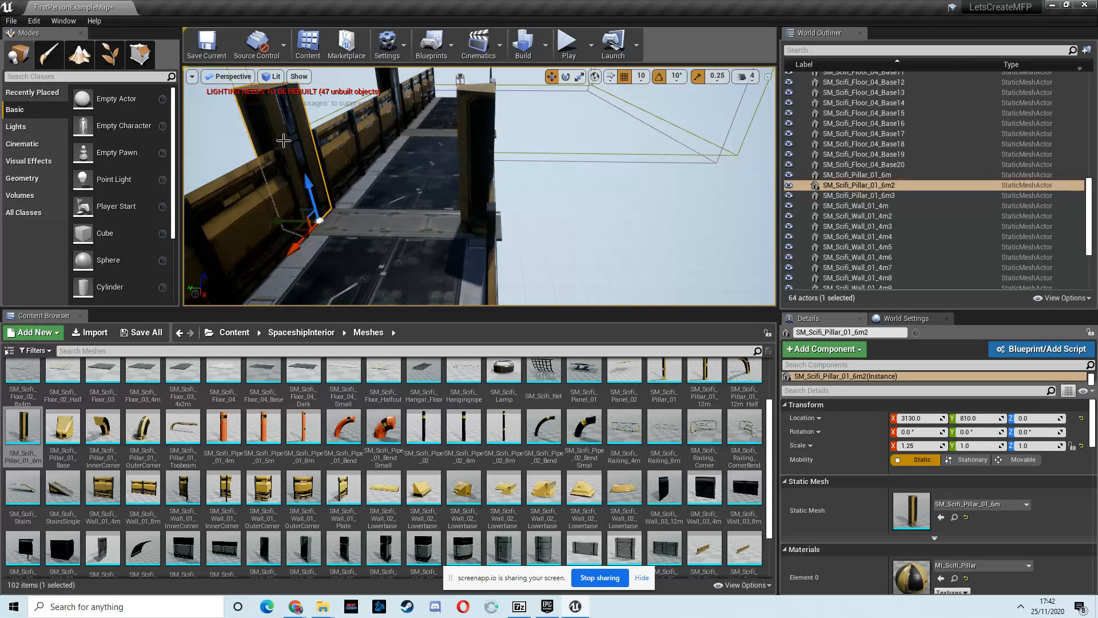
left_click(565, 78)
left_click_drag(370, 235, 25, 294)
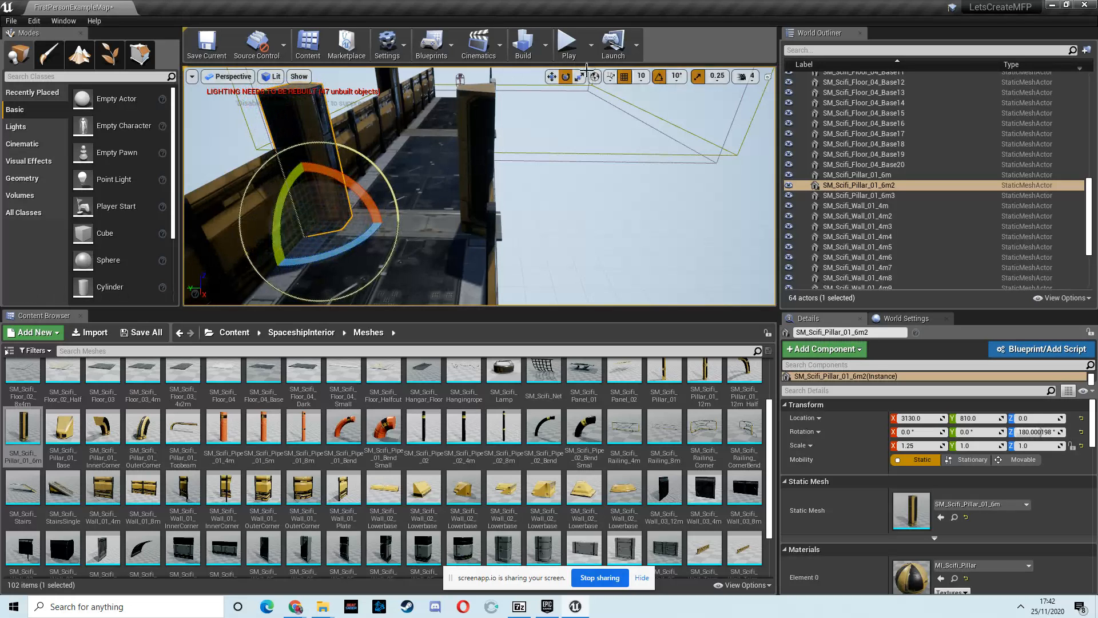
left_click(552, 77)
left_click_drag(280, 219, 283, 223)
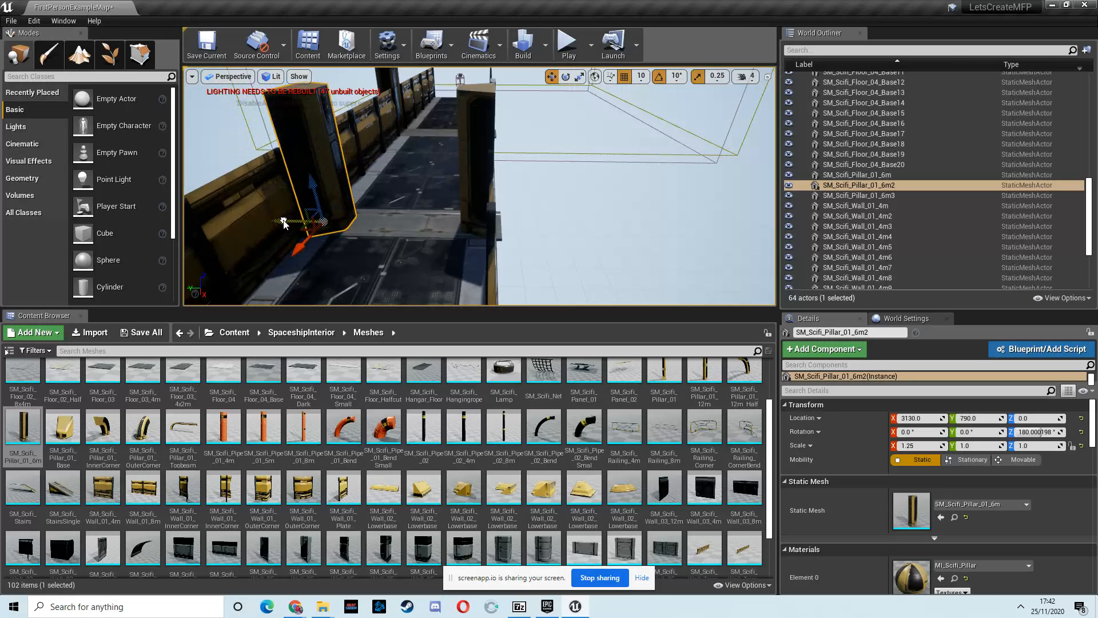
mouse_move(308, 193)
right_mouse_down()
mouse_move(361, 188)
mouse_move(306, 191)
right_mouse_up()
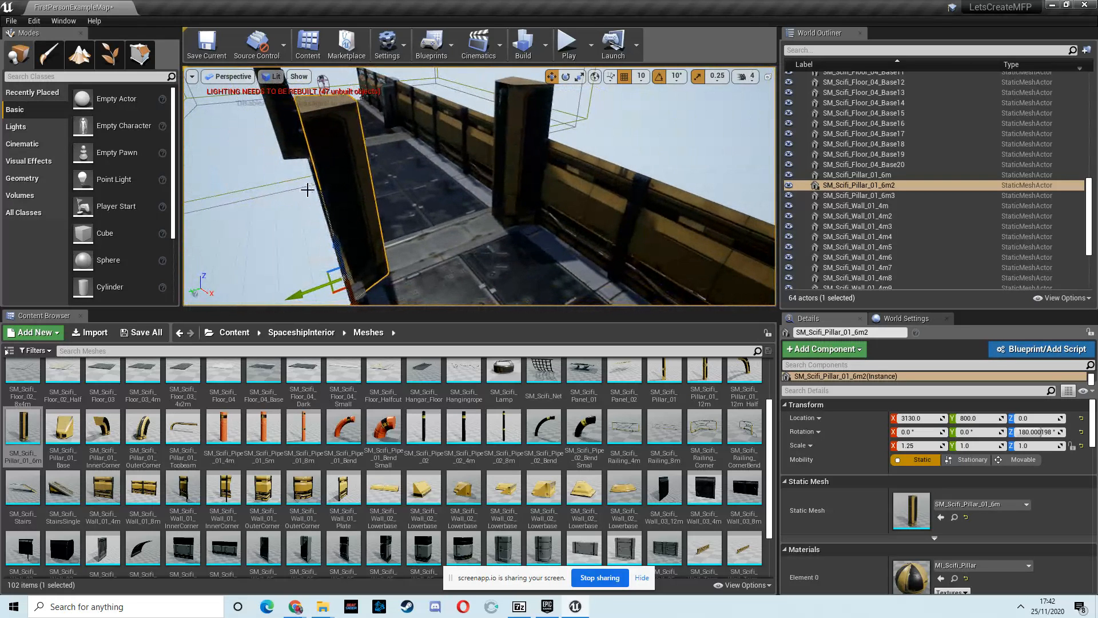
Rotate the pillar at X 1710 by 180° about Z and adjust its position along Y
right_click_drag(310, 284, 289, 211)
left_click(373, 166)
right_click_drag(463, 221, 430, 231)
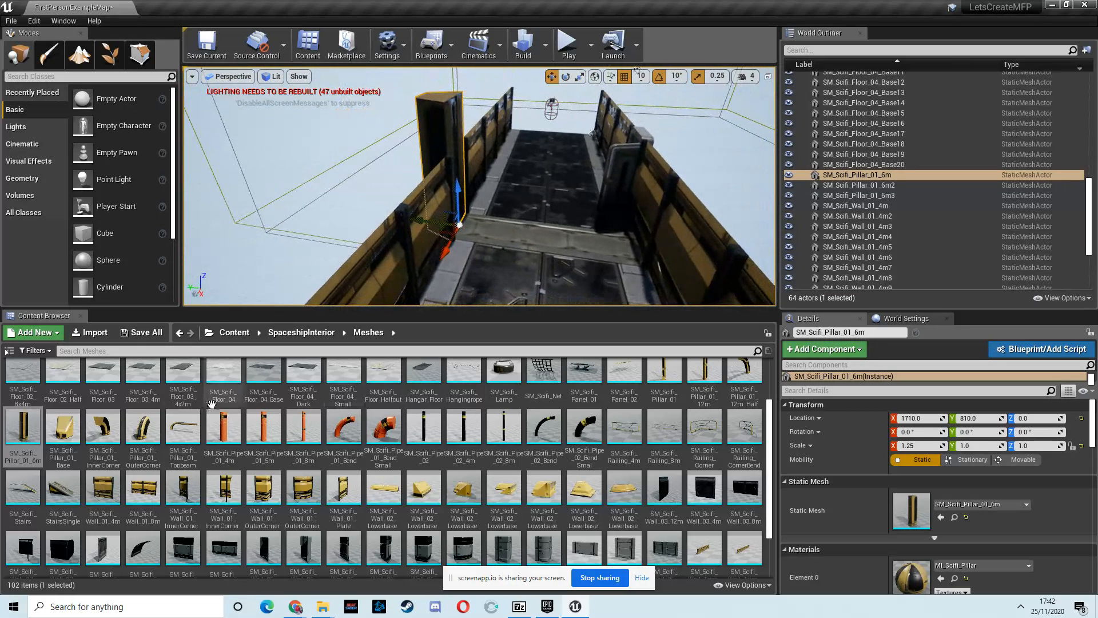
left_click(565, 76)
left_click_drag(475, 269, 140, 281)
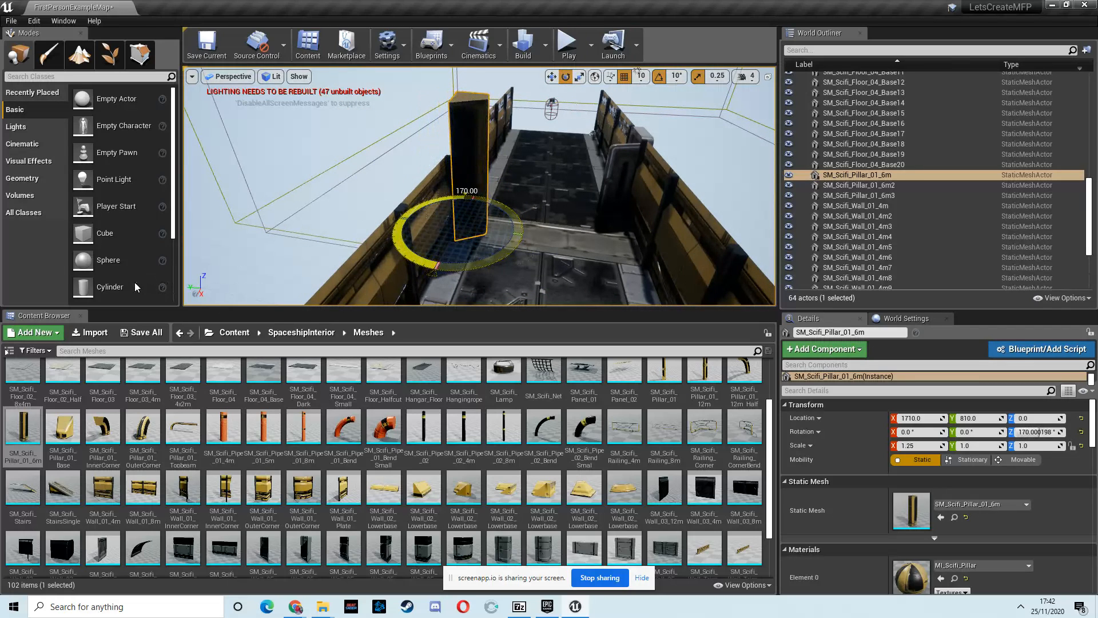
left_click(552, 77)
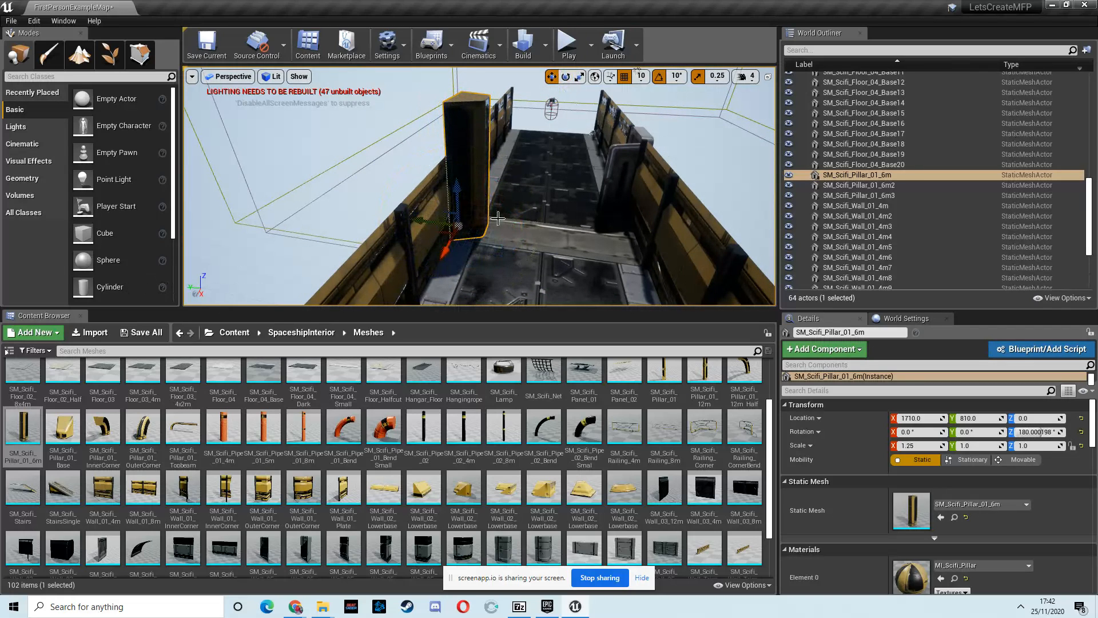
left_click_drag(425, 220, 425, 225)
Move the FirstPersonCharacter within the corridor to about X 320, Y 430
right_click_drag(425, 225, 125, 190)
key("w")
key("s")
right_click_drag(484, 155, 534, 105)
left_click(501, 182)
left_click_drag(501, 182, 424, 230)
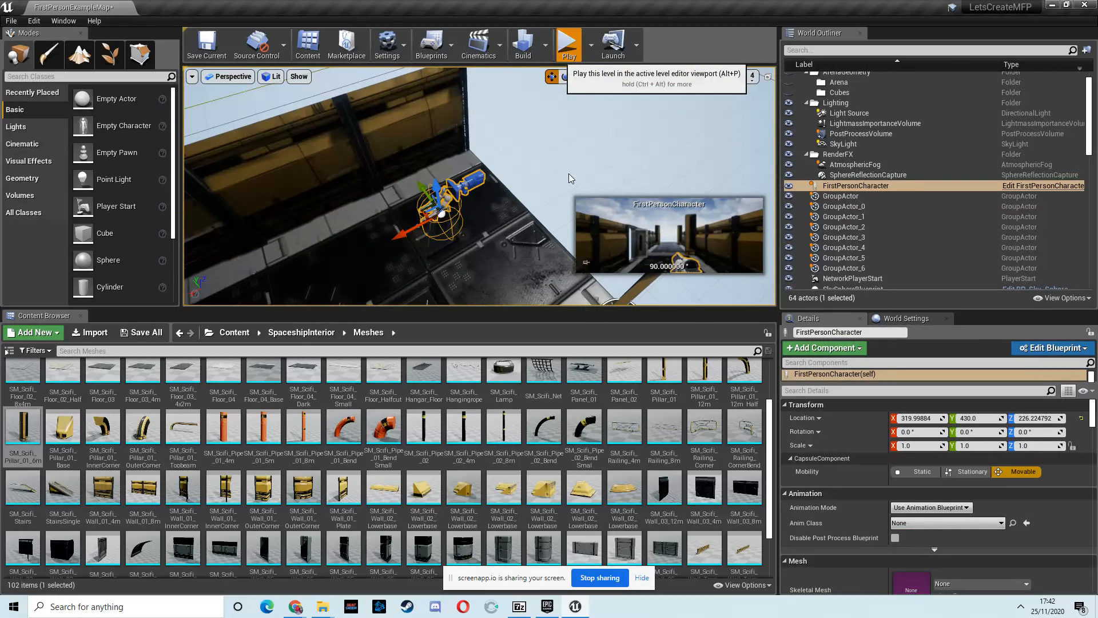
Playtest the level by walking back and forth along the corridor past the door and pillars, and end the play session
key("alt+p")
key("w")
left_click(583, 184)
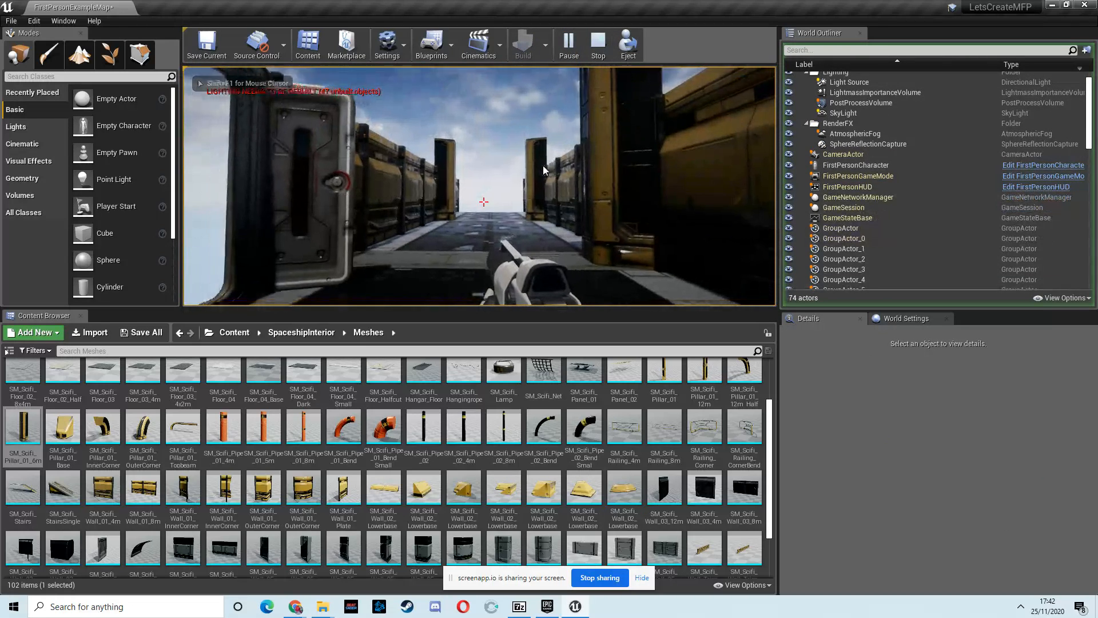
key("w")
key("s")
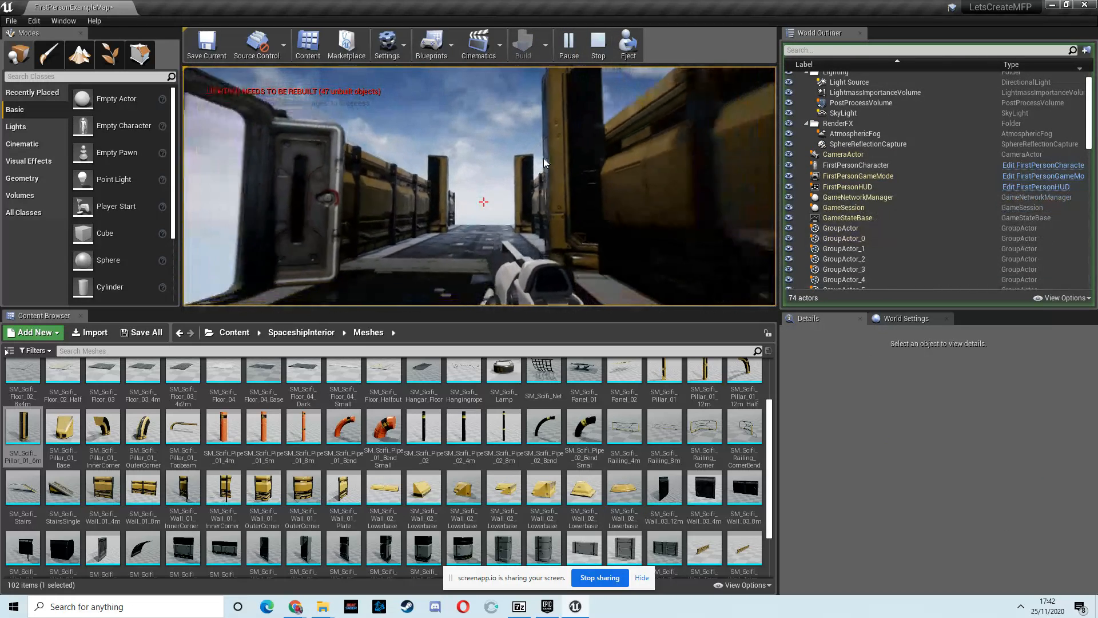
key("w")
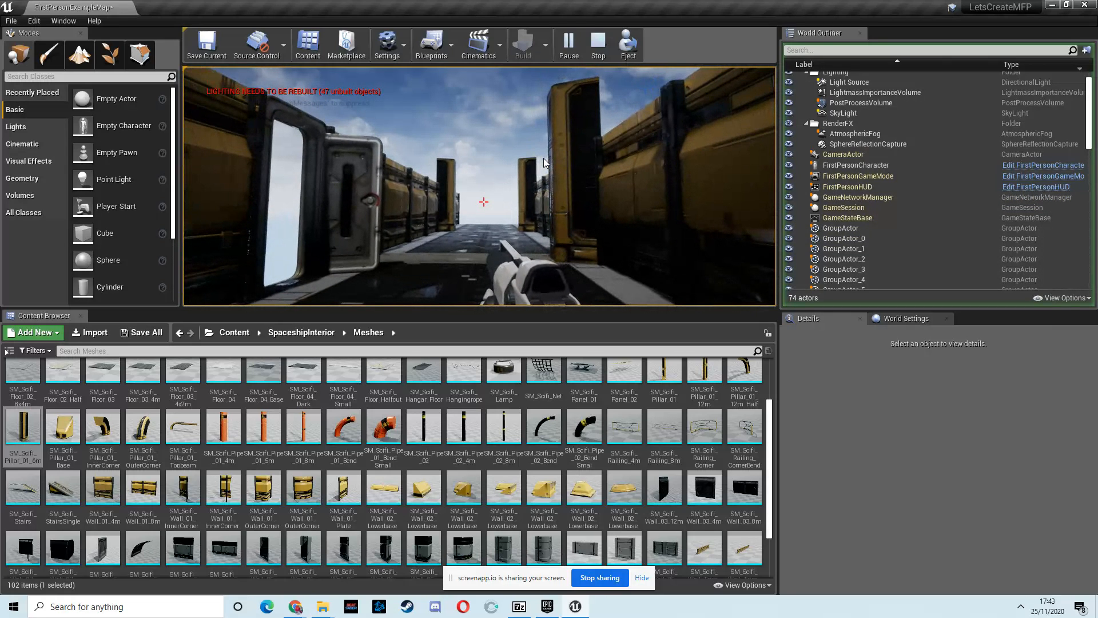
key("Escape")
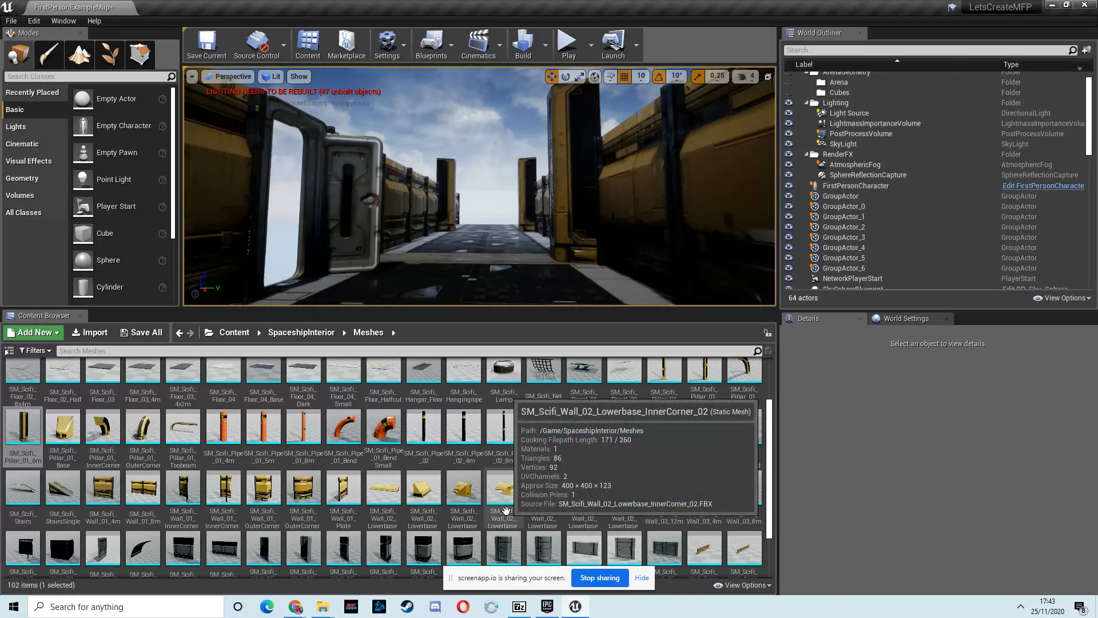
Browse the SpaceshipInterior meshes for a ceiling piece and preview the SM_Scifi_Floor_04 mesh
scroll(309, 507, "down", 2)
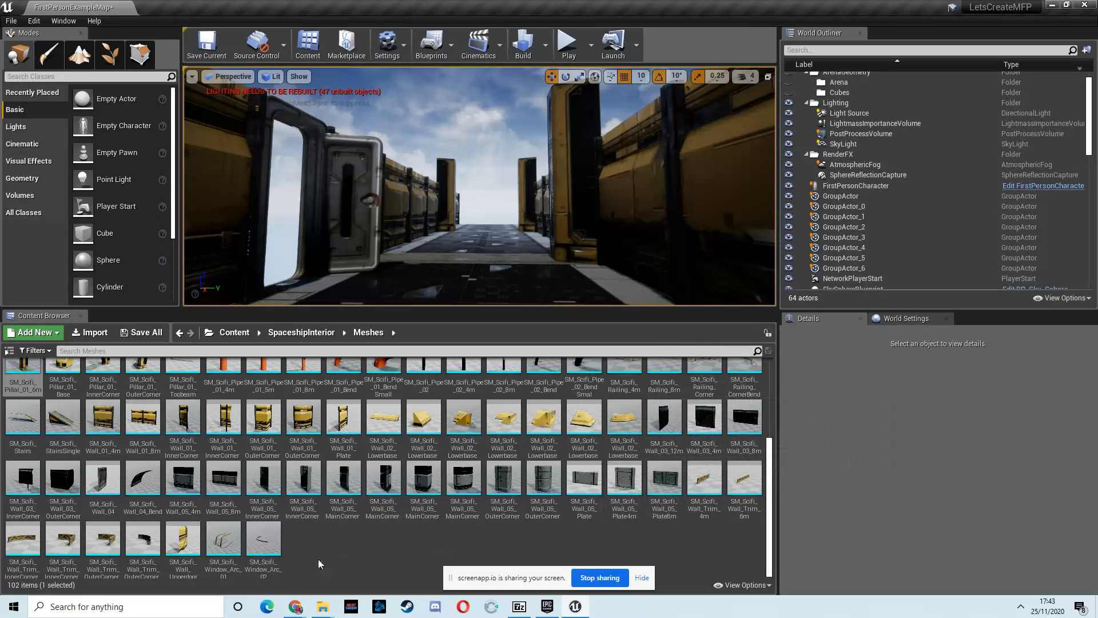
scroll(658, 418, "up", 1)
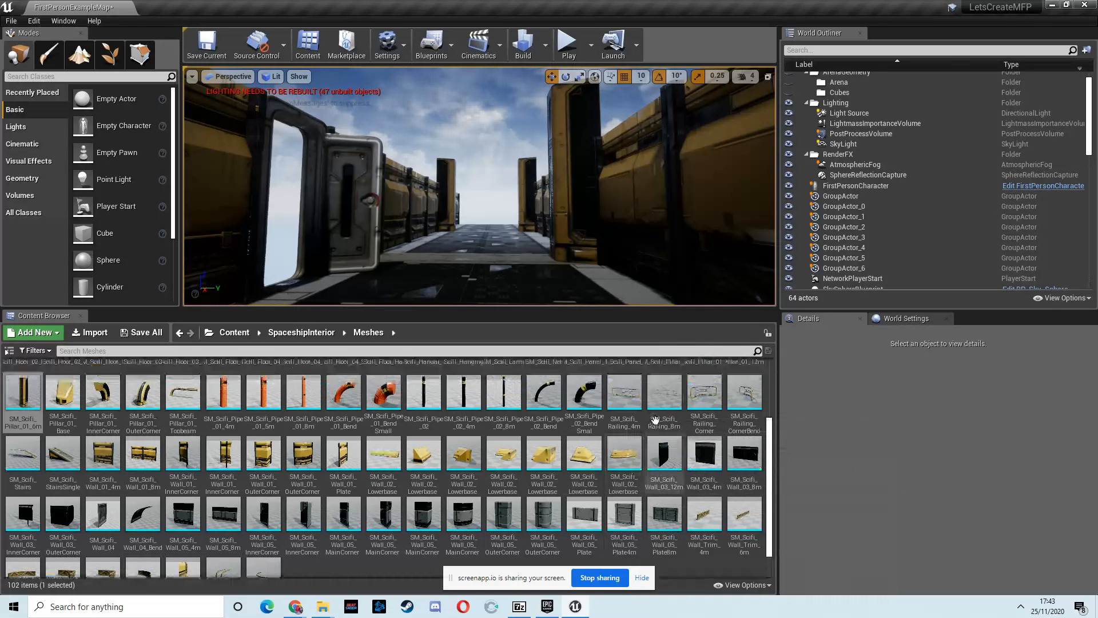
scroll(726, 417, "up", 2)
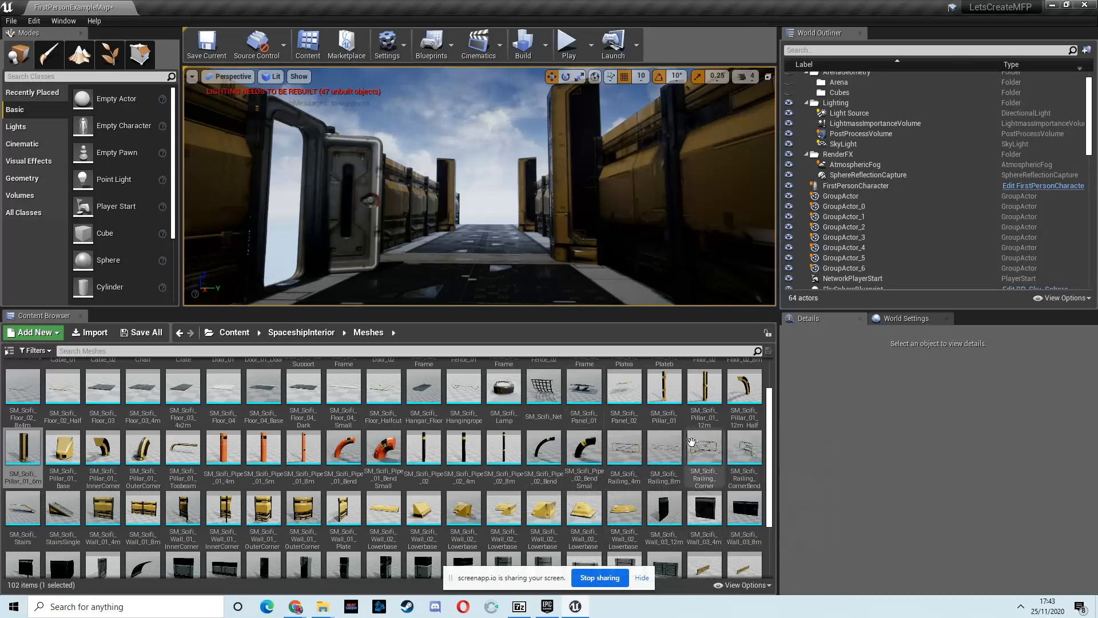
scroll(721, 482, "down", 1)
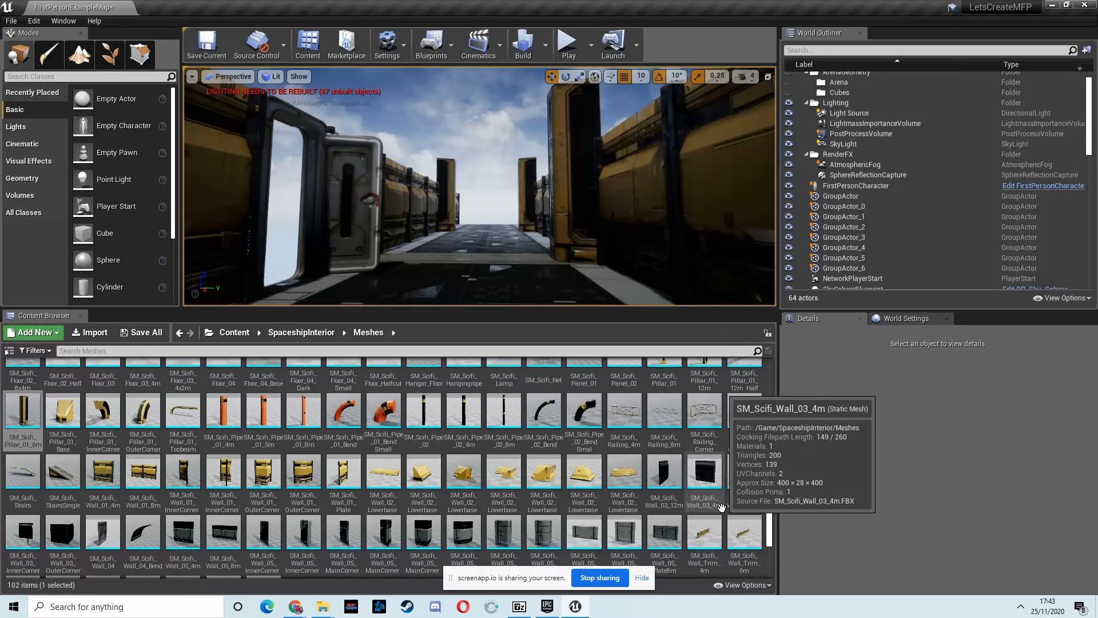
scroll(720, 508, "down", 1)
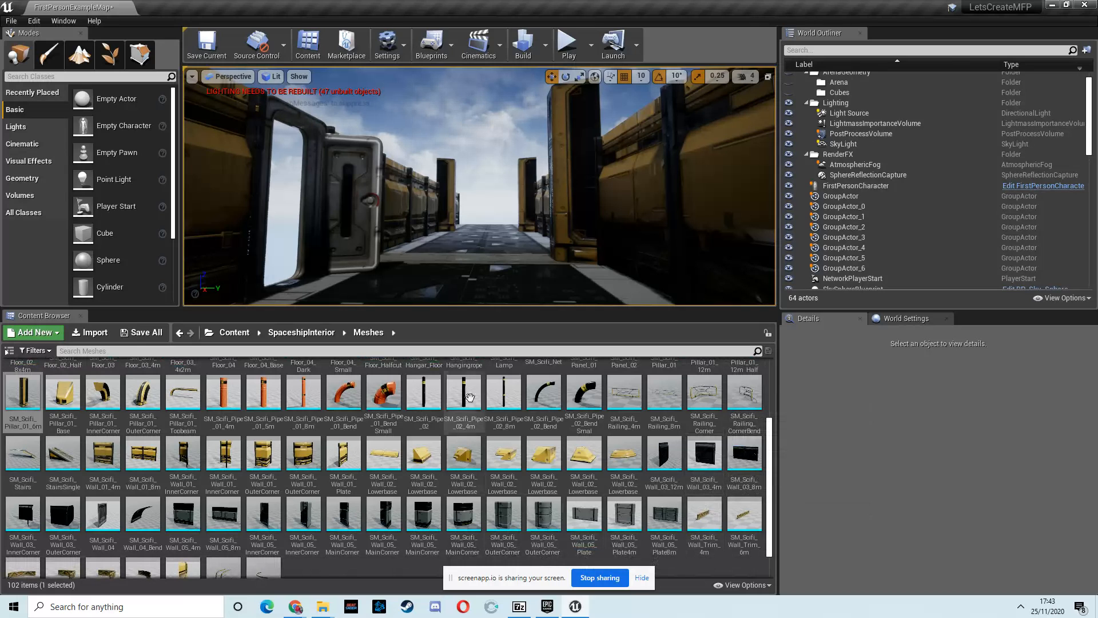
scroll(520, 247, "down", 1)
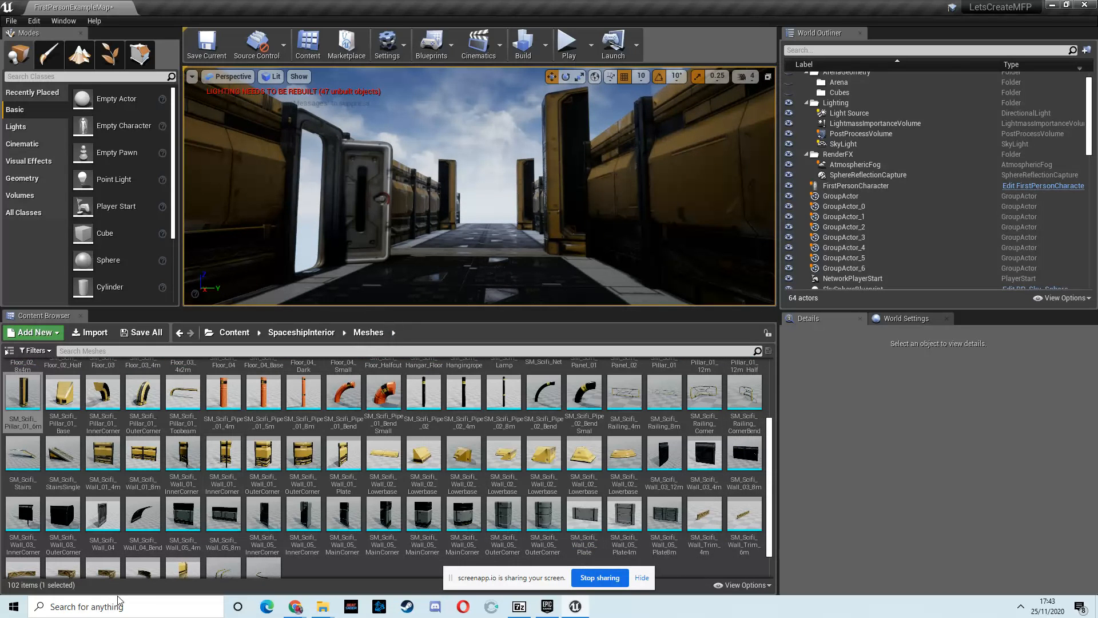
scroll(333, 493, "up", 1)
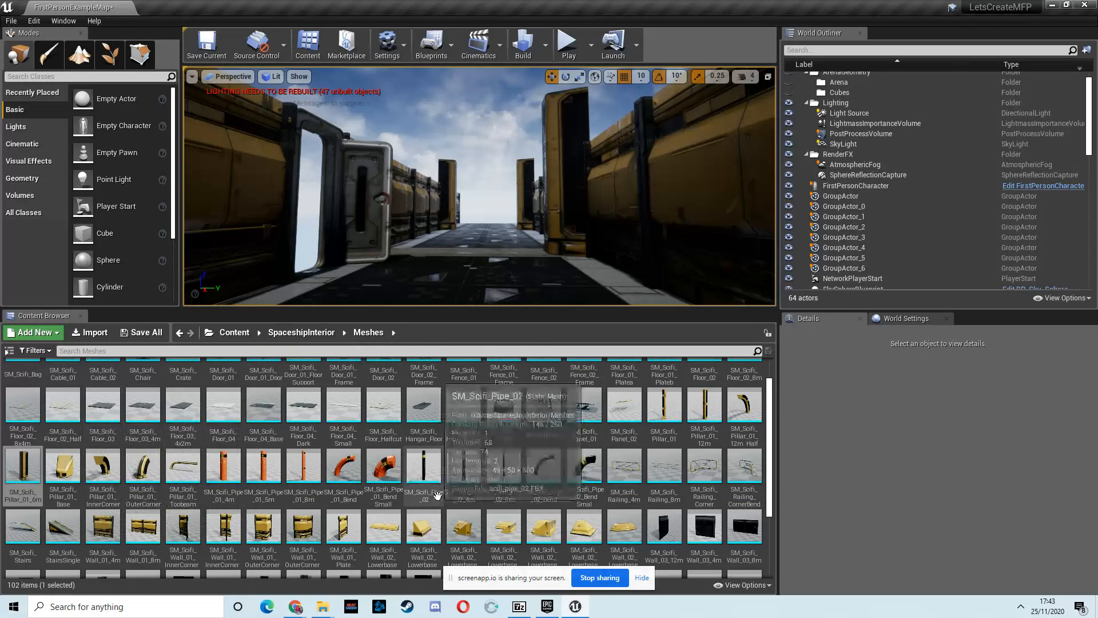
double_click(221, 402)
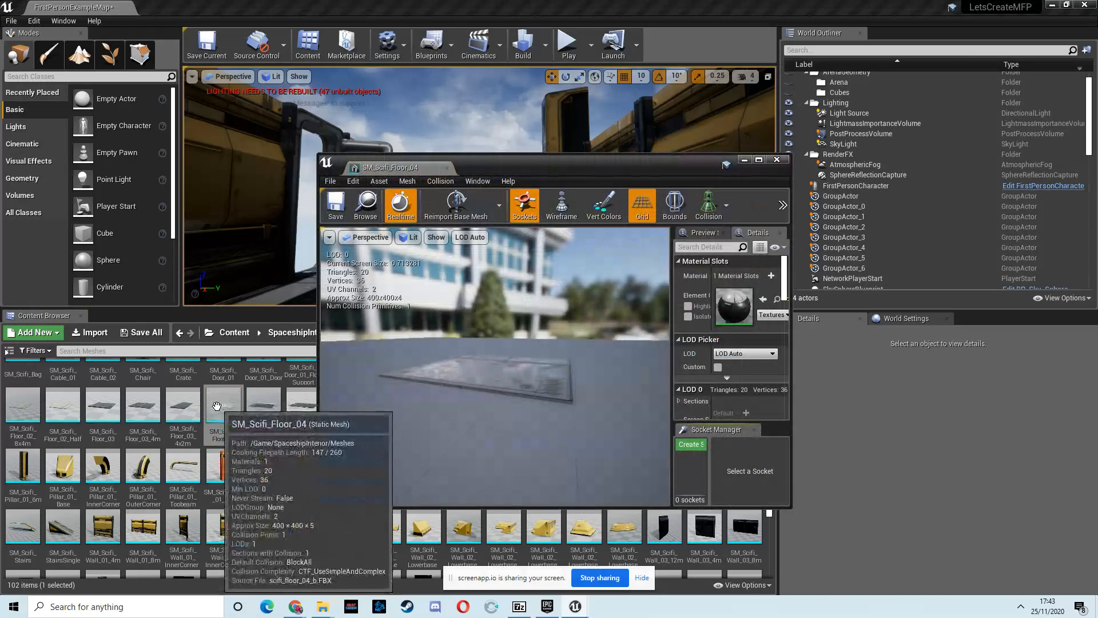
left_click(775, 161)
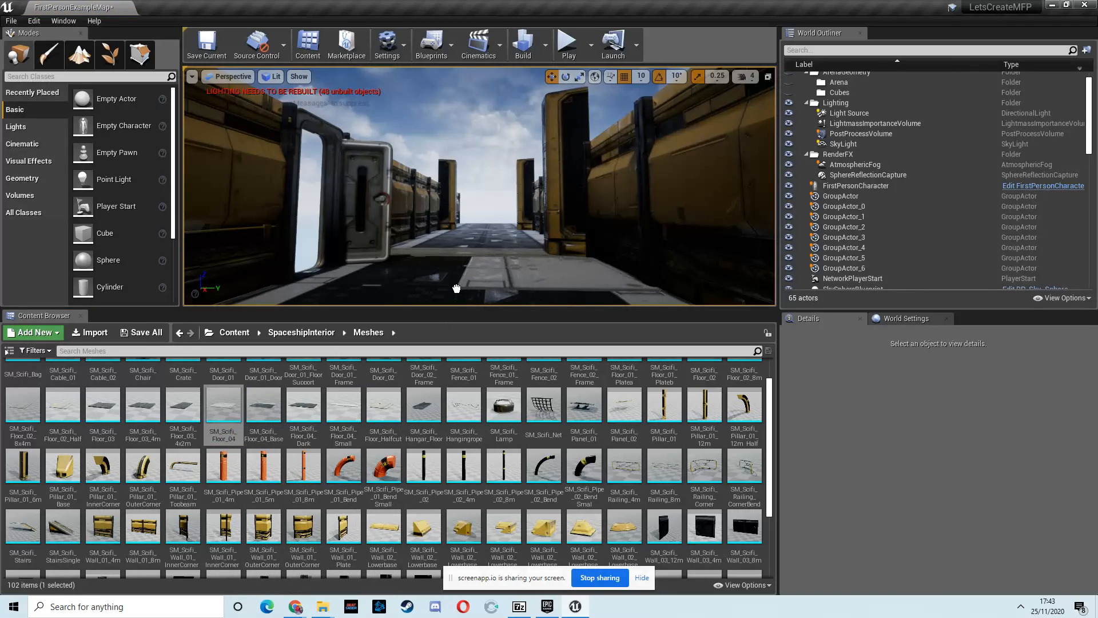
Place an SM_Scifi_Floor_04 panel in the corridor and raise it as a ceiling tile to Y 410, Z 400
left_click_drag(457, 287, 457, 288)
left_click_drag(455, 247, 479, 57)
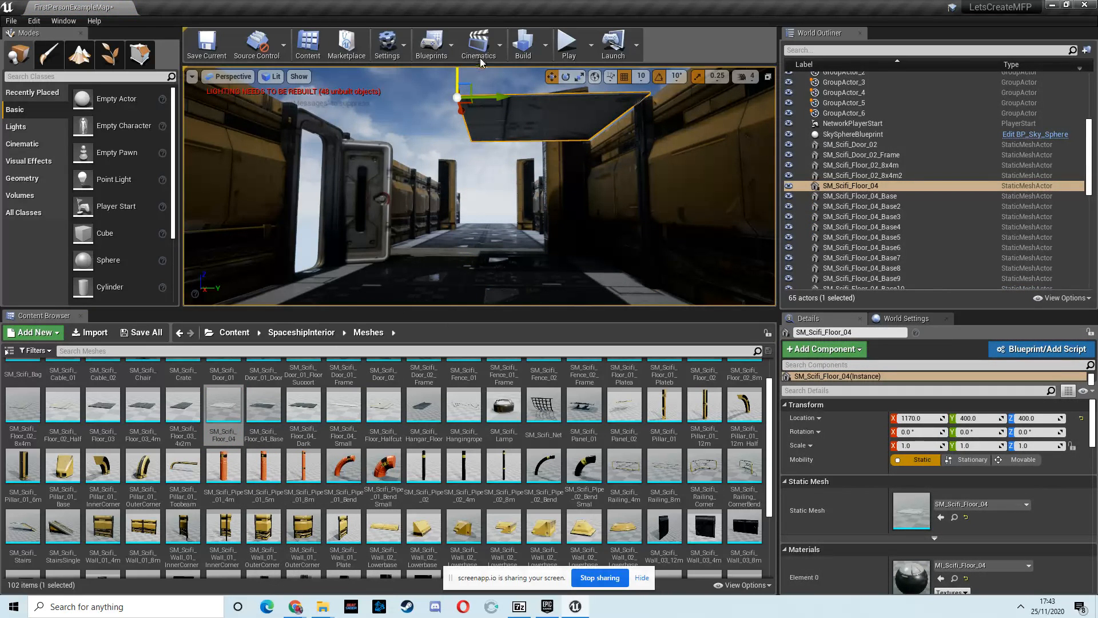
key("w")
right_click_drag(530, 145, 543, 207)
key("f")
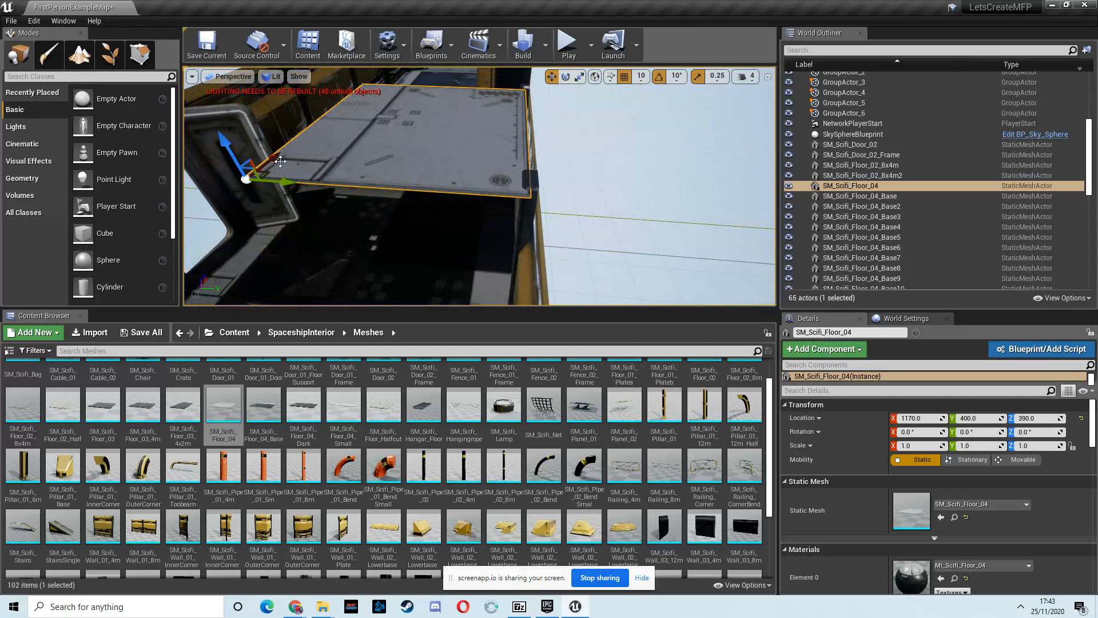
left_click_drag(290, 182, 296, 186)
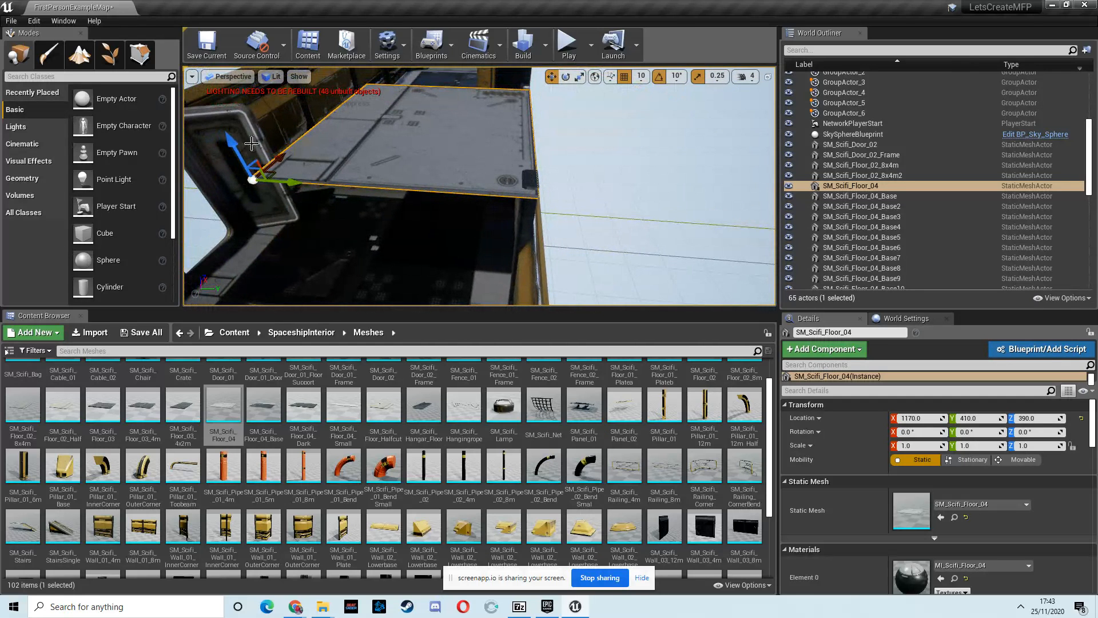
left_click_drag(236, 147, 232, 140)
Slide the ceiling panel along X to the corridor's starting end, at about X 10
right_click_drag(578, 182, 533, 181)
key("s")
left_click_drag(584, 173, 389, 188)
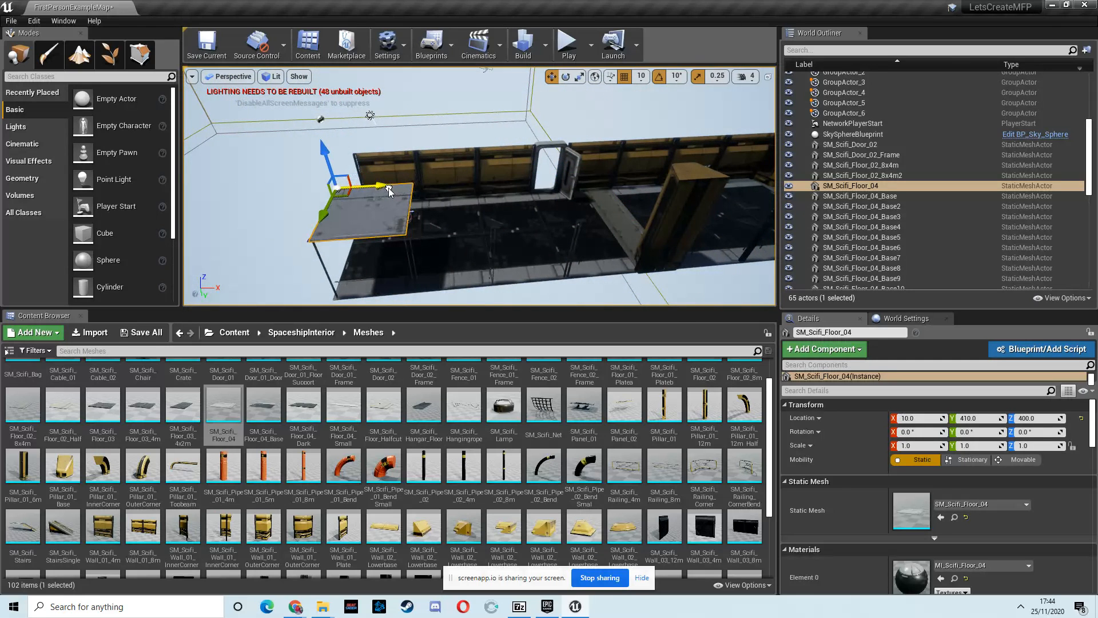
Duplicate the ceiling panel across the corridor to X 0, Y 10, and playtest briefly to check the ceiling from inside
key("a")
right_click_drag(395, 197, 540, 196)
key("s")
left_click_drag(484, 233, 404, 237, "alt")
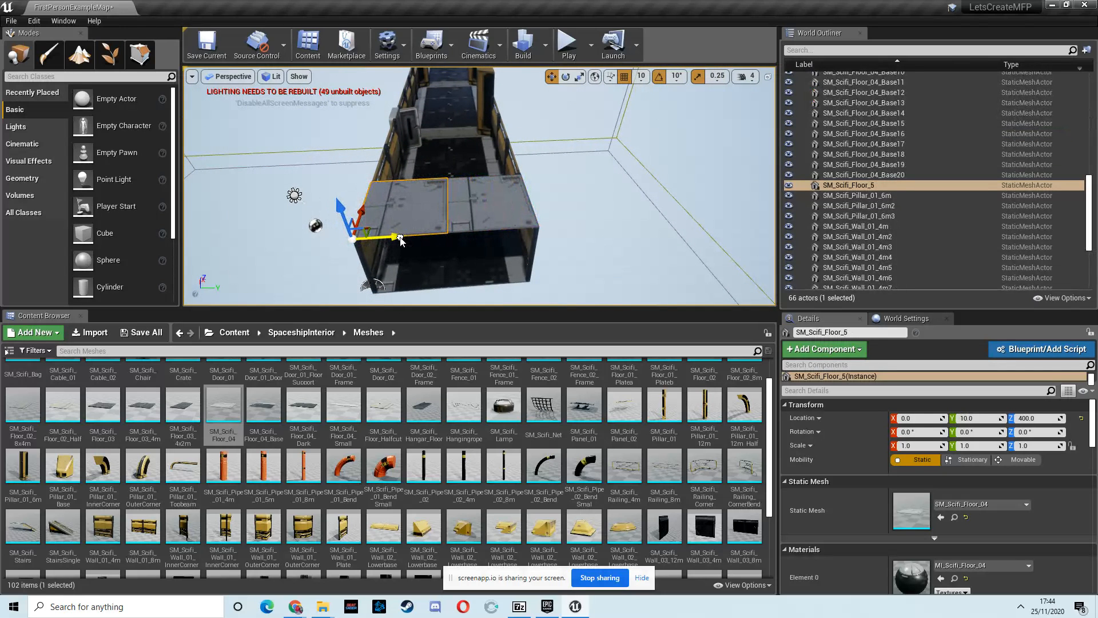
left_click(567, 46)
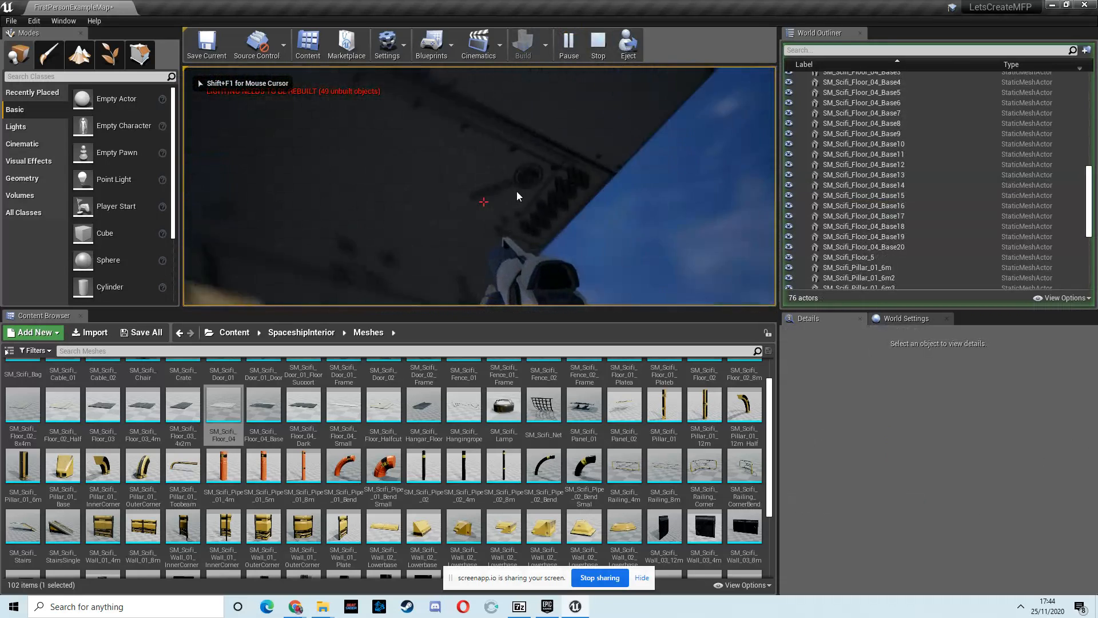
key("Escape")
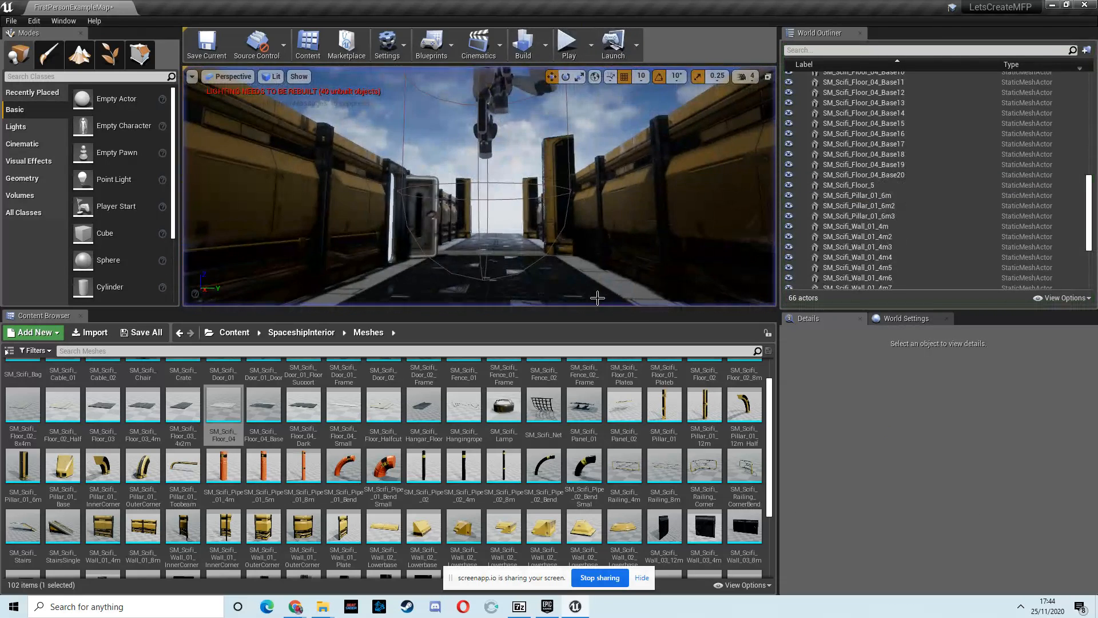
Group the two ceiling panels and duplicate the group along X to extend the ceiling over the next corridor section
right_click_drag(400, 145, 258, 241)
scroll(258, 241, "down", 3)
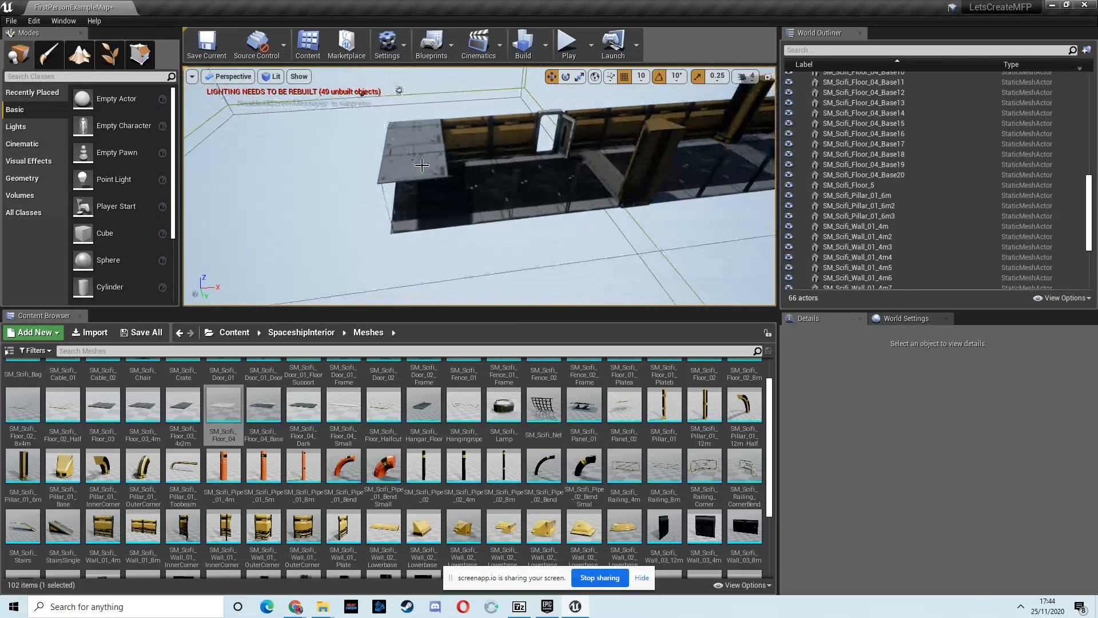
left_click(416, 159)
left_click(423, 124, "ctrl")
right_click(427, 134)
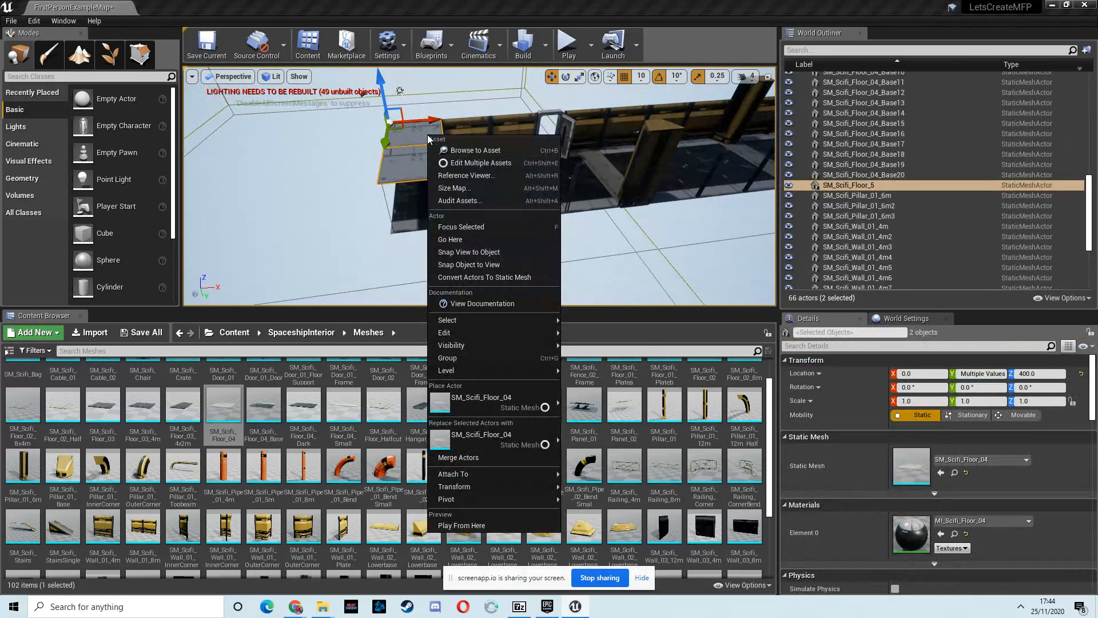
left_click(467, 359)
left_click_drag(460, 144, 522, 148, "alt")
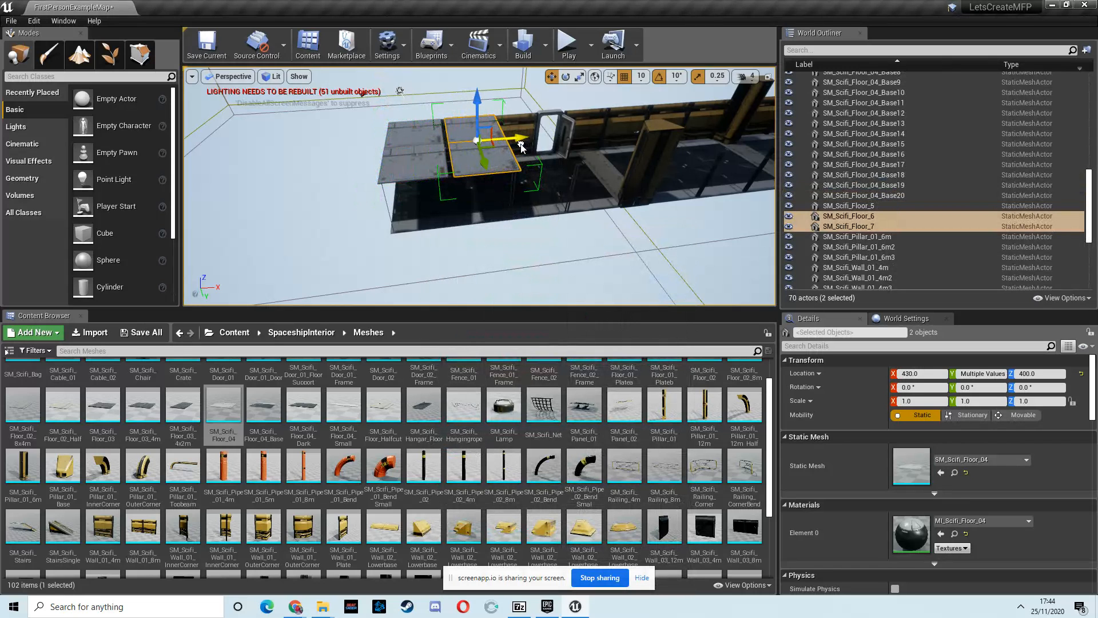
Duplicate the second ceiling group further along X and align the copy against it at about X 790
left_click(432, 151)
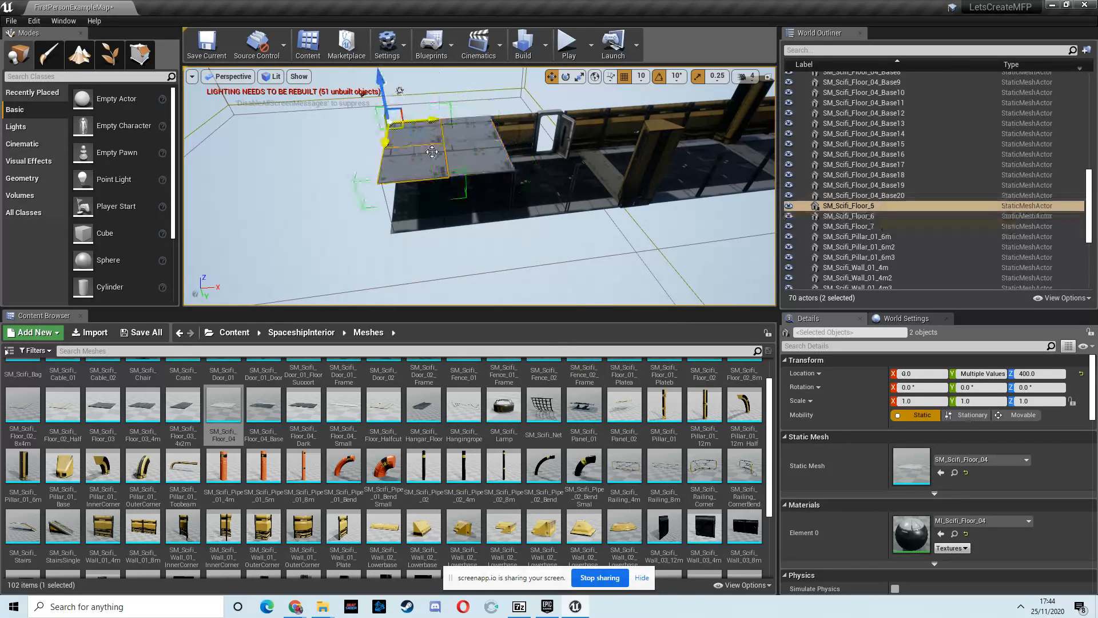
left_click(475, 131)
mouse_move(487, 117)
right_mouse_down()
mouse_move(544, 118)
mouse_move(496, 112)
right_mouse_up()
left_click_drag(495, 111, 589, 109, "alt")
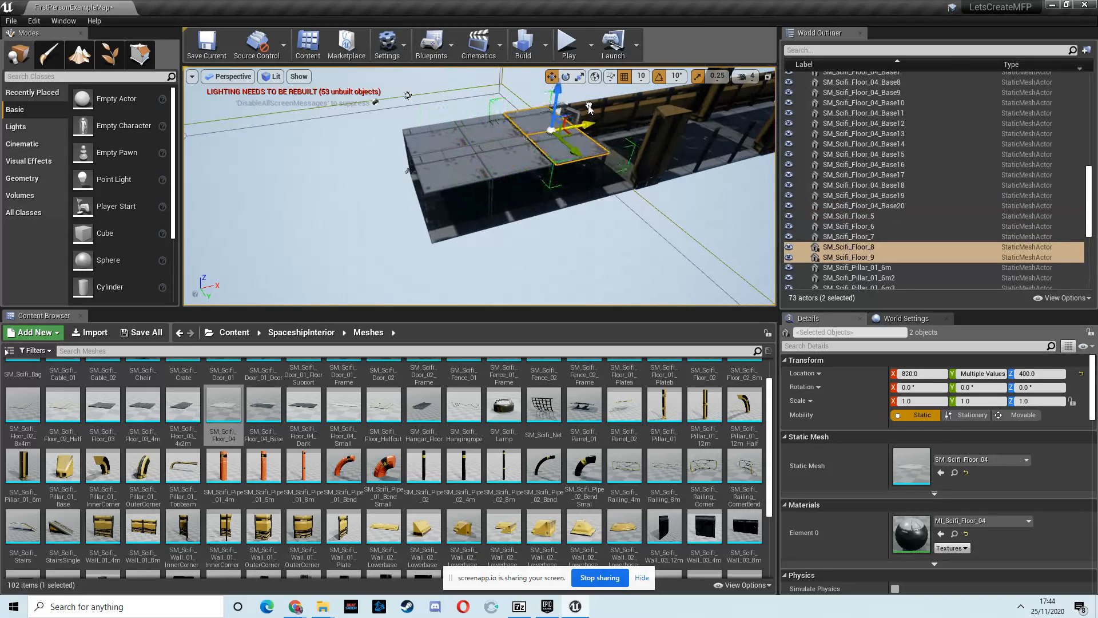
right_click_drag(483, 159, 453, 147)
left_click_drag(472, 131, 474, 130)
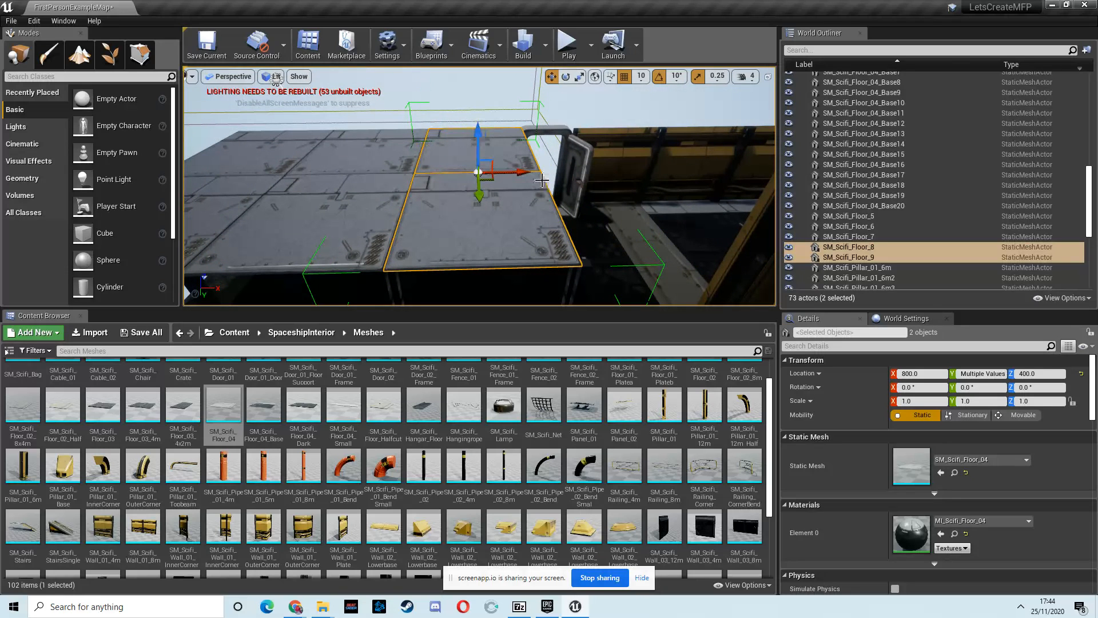
left_click_drag(522, 175, 521, 175)
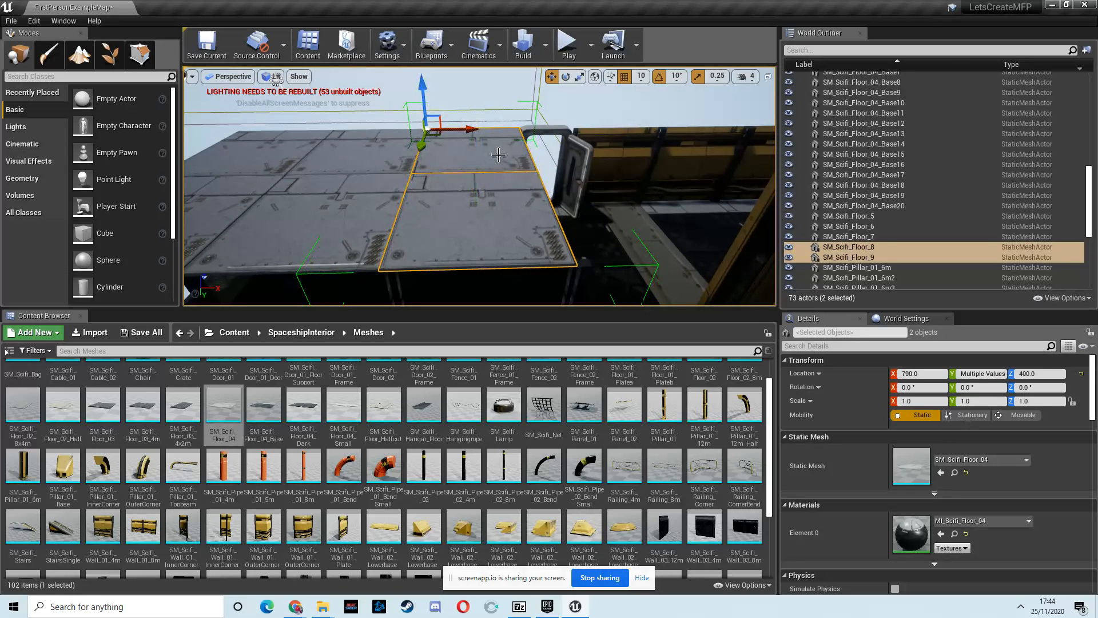
left_click_drag(475, 132, 460, 129)
Duplicate the ceiling group four times along X, at X 1190, 1600 and 2000 and one tile length further
left_click_drag(515, 172, 641, 175, "alt")
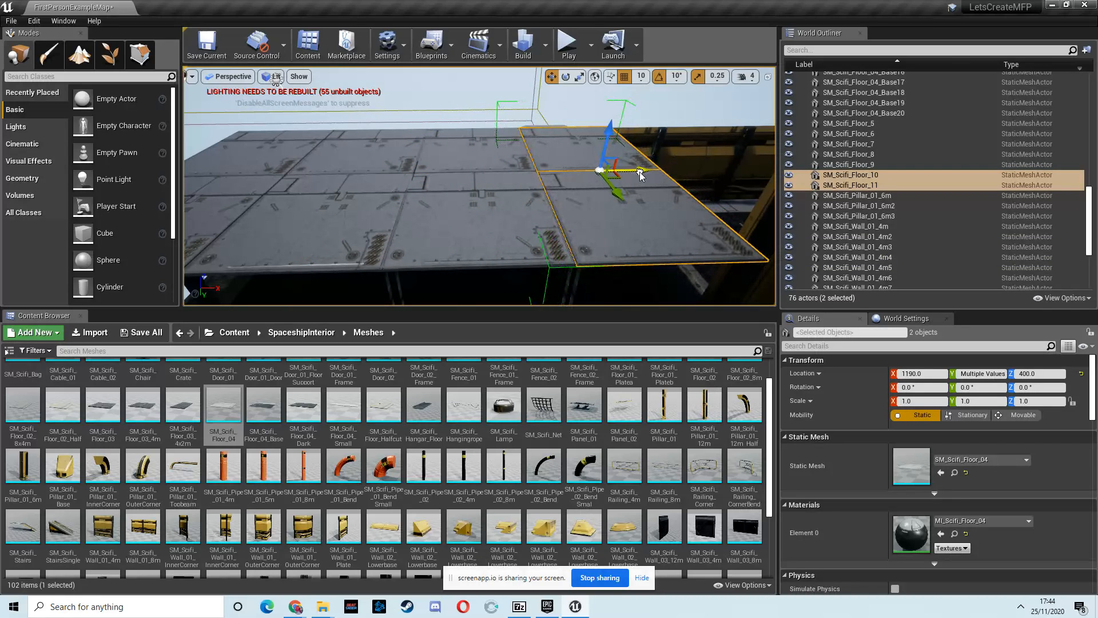
mouse_move(552, 130)
right_mouse_down()
mouse_move(604, 128)
mouse_move(566, 126)
right_mouse_up()
left_click_drag(479, 129, 659, 113, "alt")
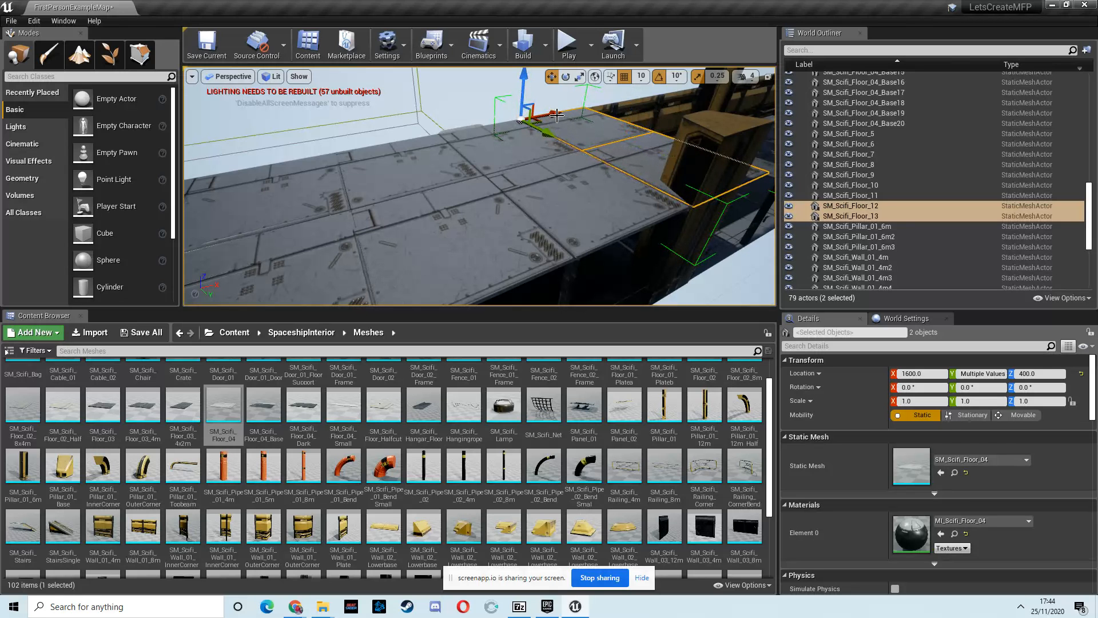
right_click_drag(605, 161, 540, 165)
left_click_drag(499, 101, 603, 129, "alt")
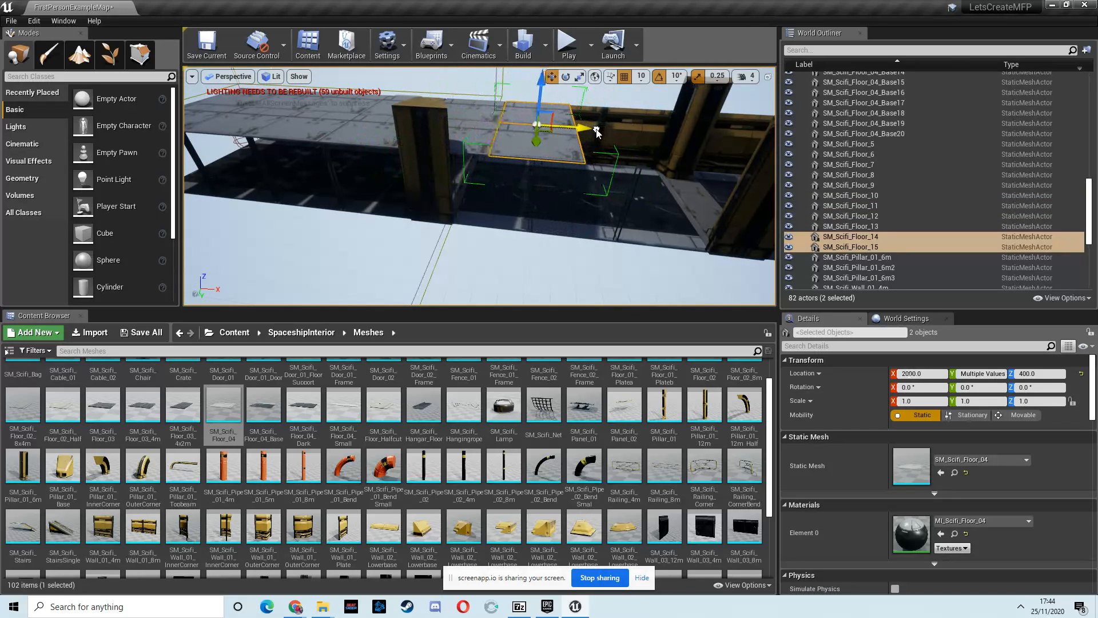
right_click_drag(550, 104, 574, 106)
left_click_drag(551, 103, 691, 107, "alt")
right_click_drag(637, 143, 652, 133)
Switch to the browser's Online Screen Recorder tab to check the elapsed recording time, and return to Unreal Editor
mouse_move(295, 606)
left_click(243, 554)
left_click(188, 10)
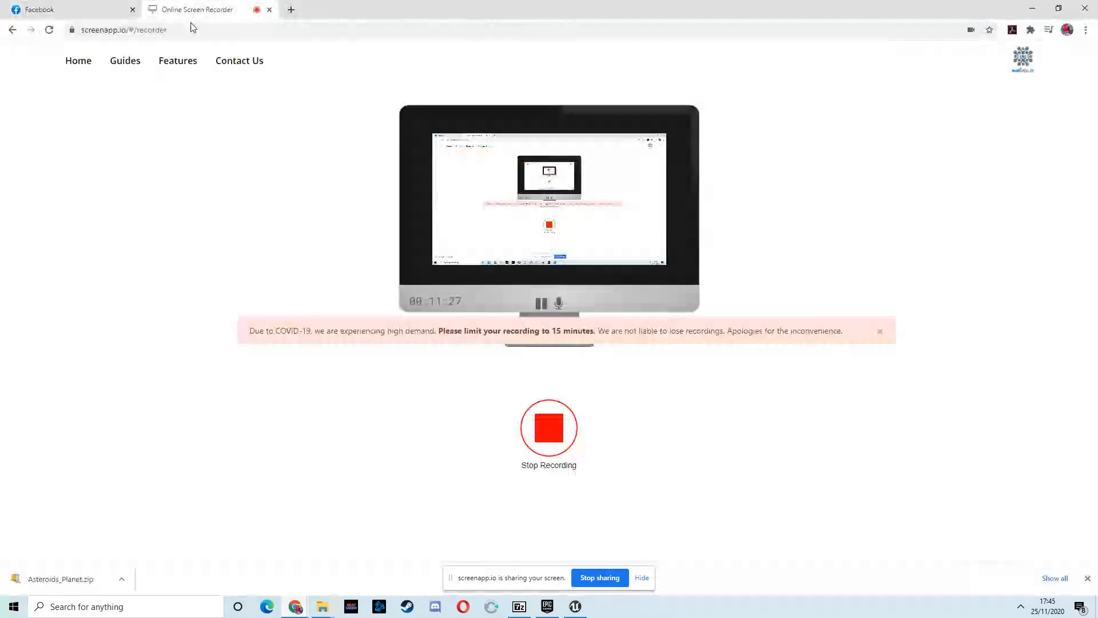
left_click(1041, 13)
Duplicate the ceiling group four more times along X, from X 2800 to X 4010, to cover the corridor's far end
right_click_drag(635, 149, 608, 141)
left_click_drag(482, 196, 629, 211, "alt")
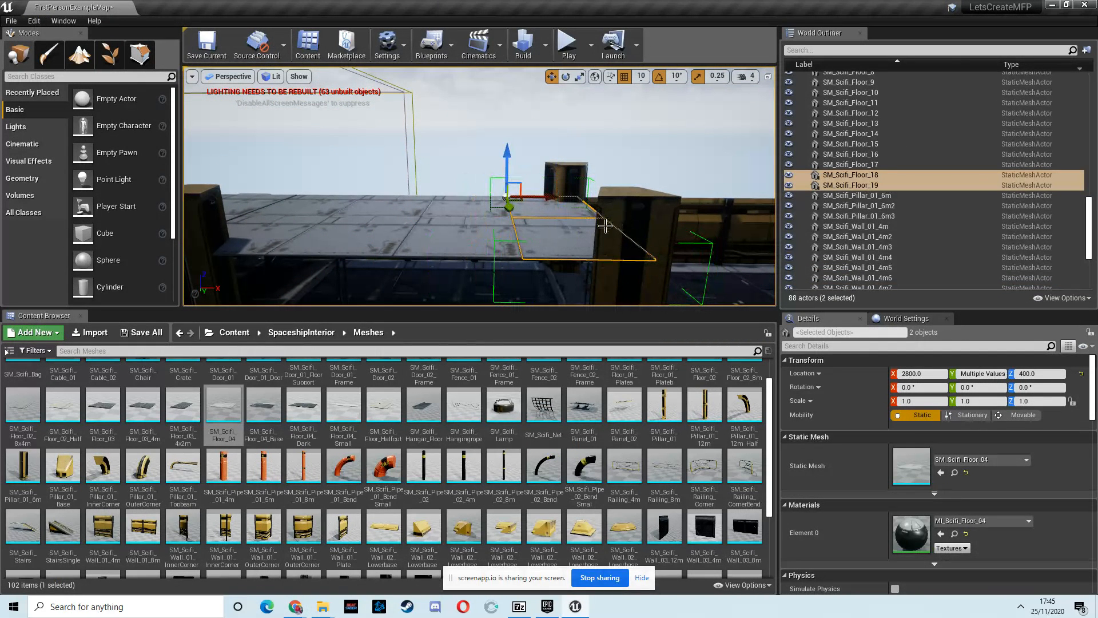
right_click_drag(551, 195, 531, 204)
left_click_drag(516, 197, 652, 162, "alt")
right_click_drag(572, 230, 555, 226)
left_click_drag(472, 184, 616, 184, "alt")
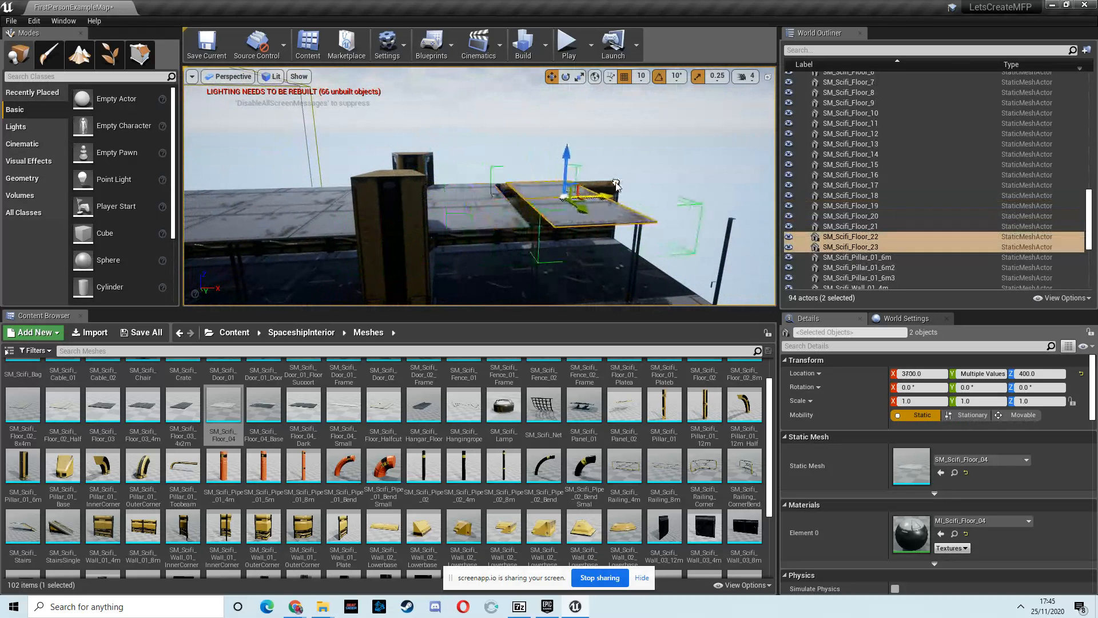
mouse_move(562, 243)
right_mouse_down()
mouse_move(591, 242)
mouse_move(551, 252)
right_mouse_up()
key("d")
left_click_drag(386, 147, 498, 157, "alt")
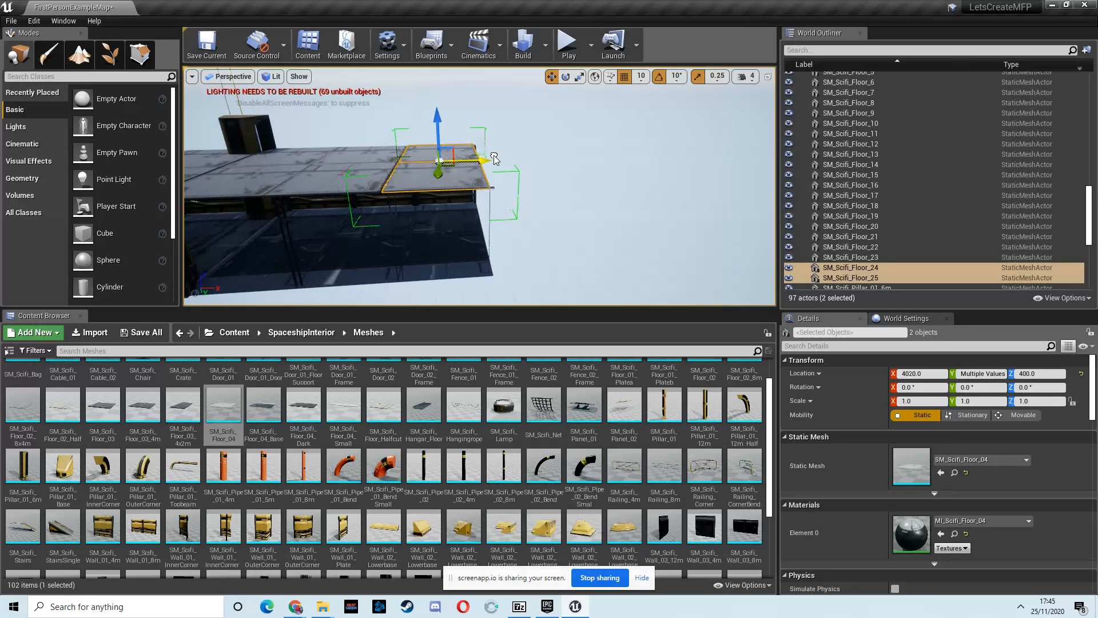
right_click_drag(480, 224, 464, 236)
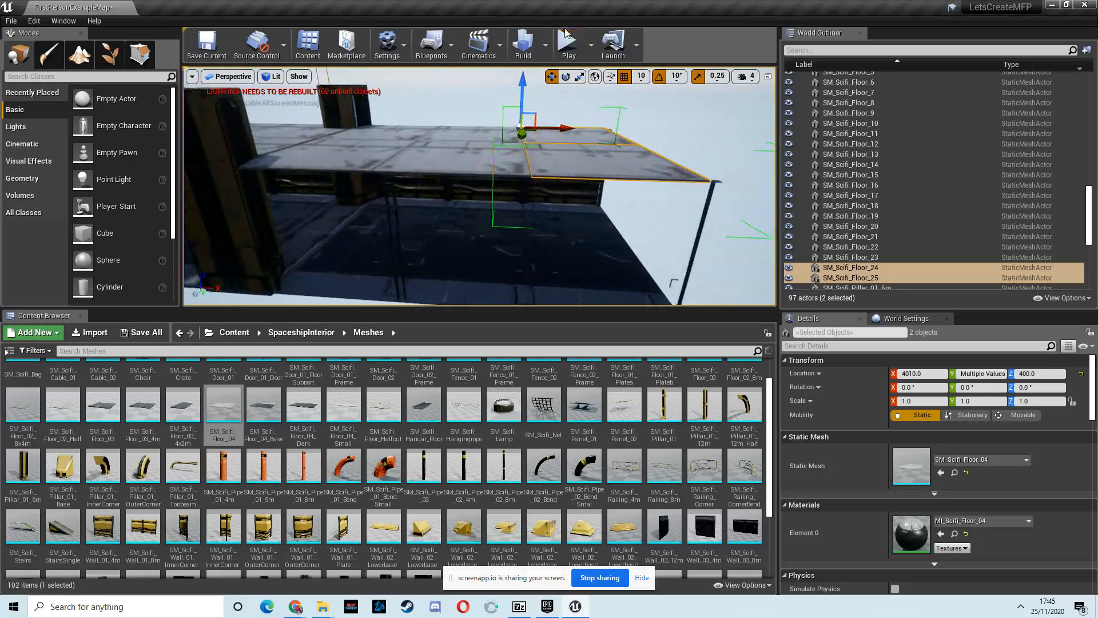
Playtest the level by walking through the roofed corridor to inspect the finished ceiling
left_click(568, 43)
left_click(553, 222)
key("w")
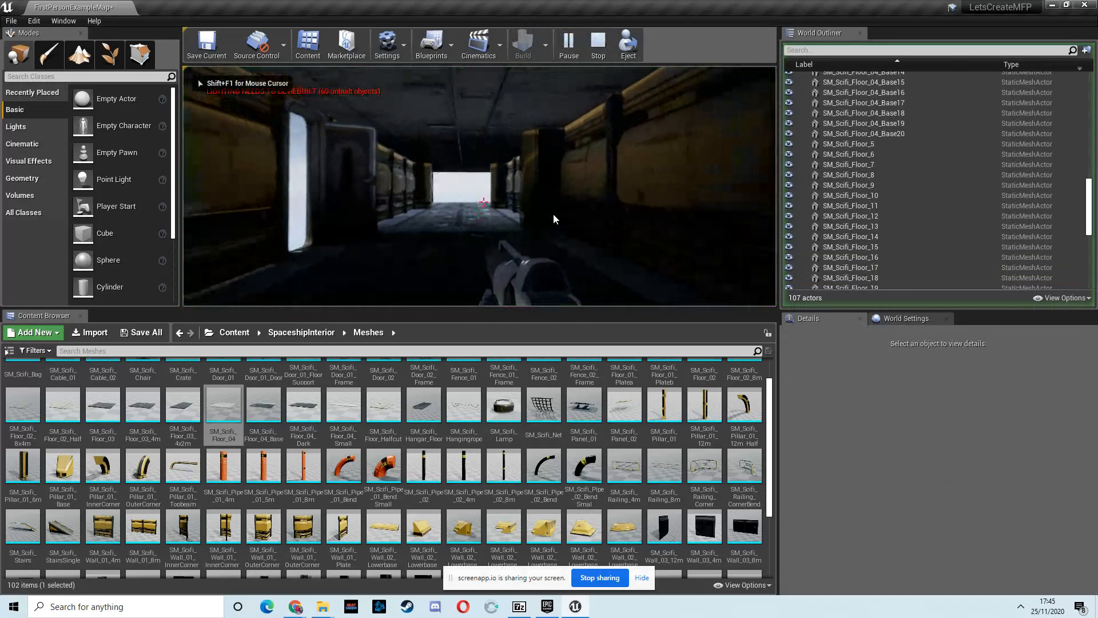
key("w")
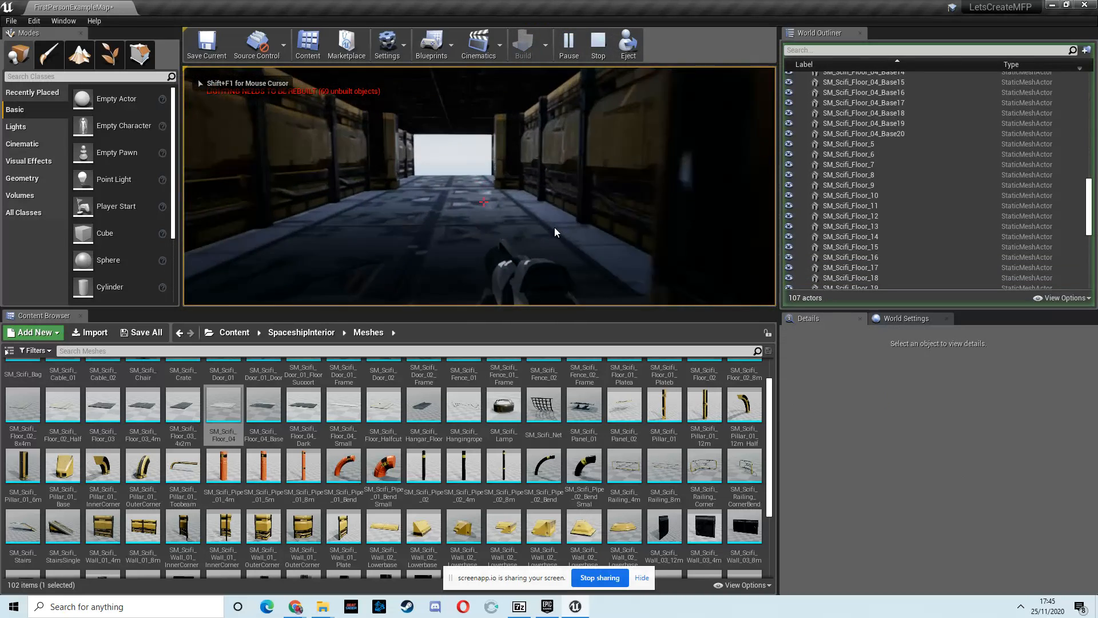
key("w")
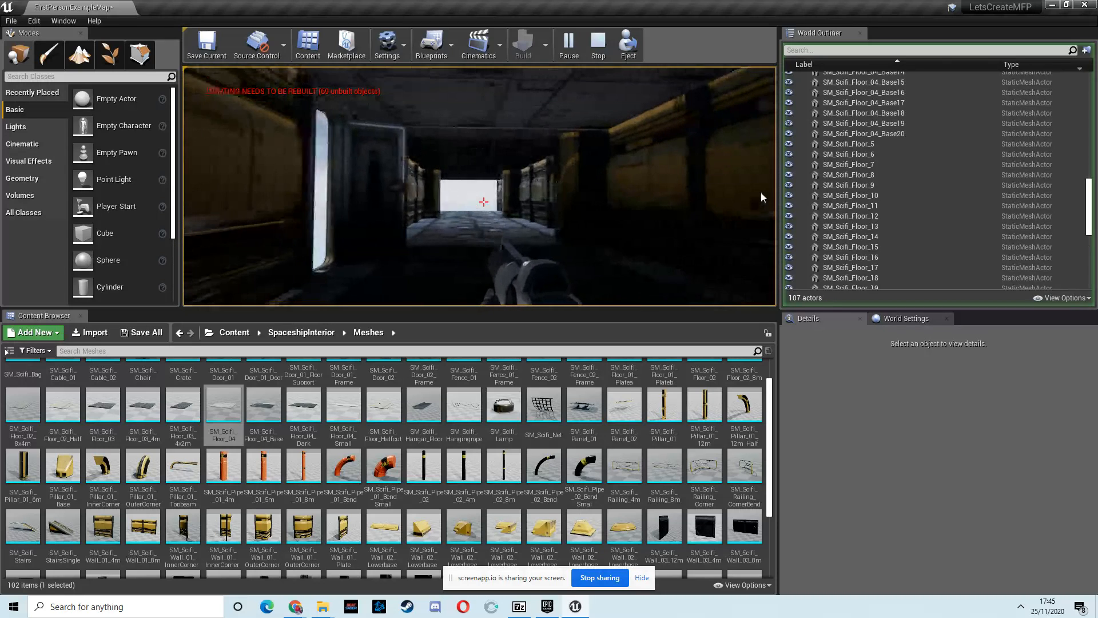
key("w")
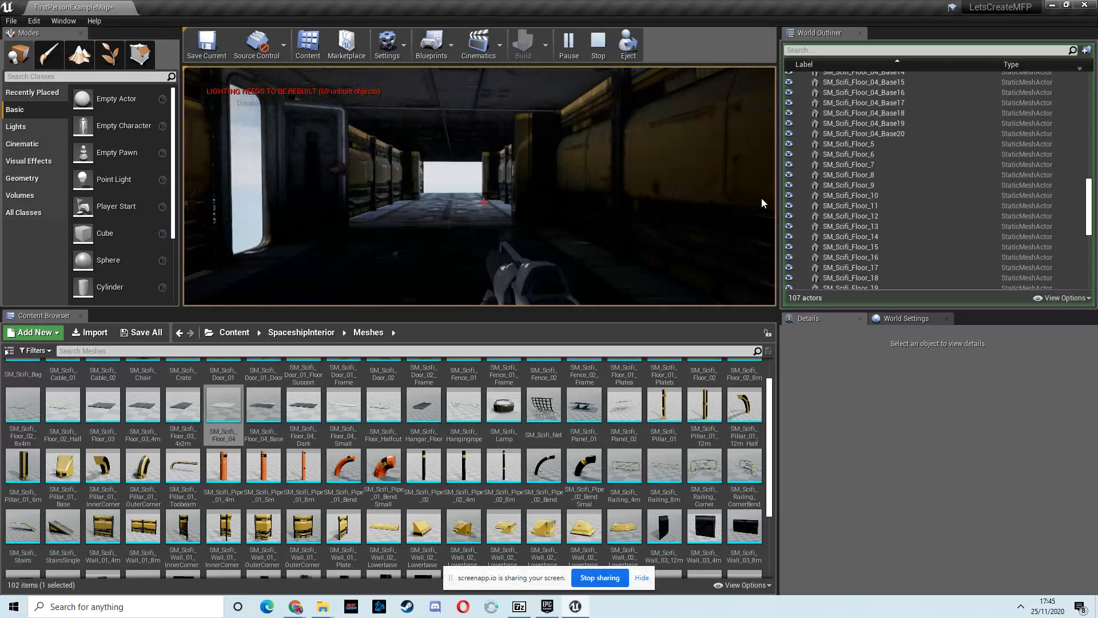
Walk on through the dark corridor toward its open far end, and stop the playtest
key("w")
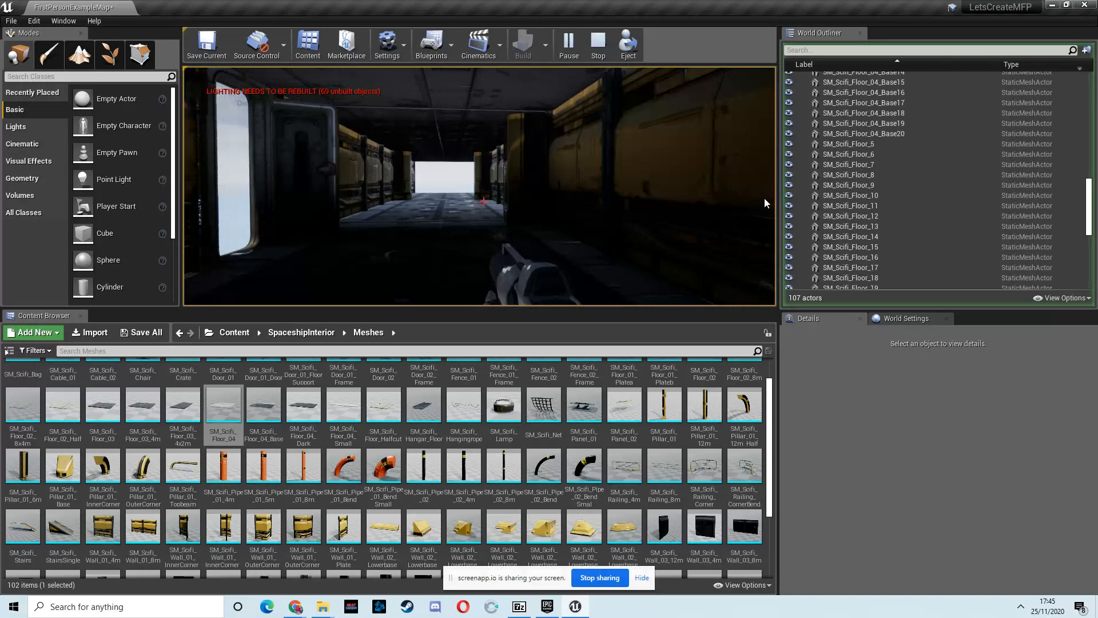
key("w")
key("w")
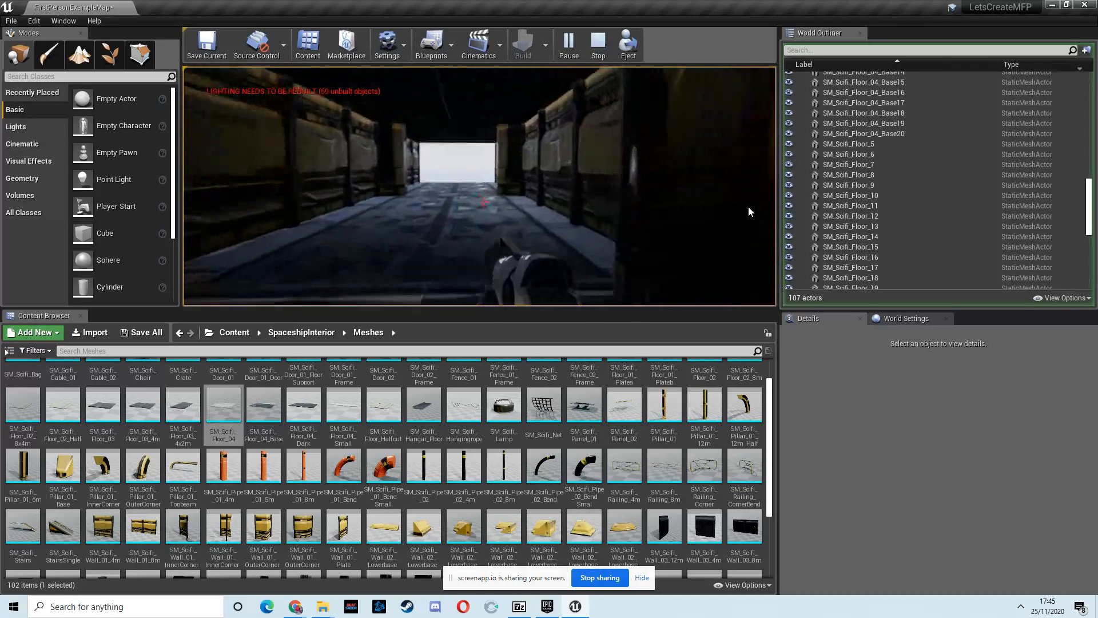
key("w")
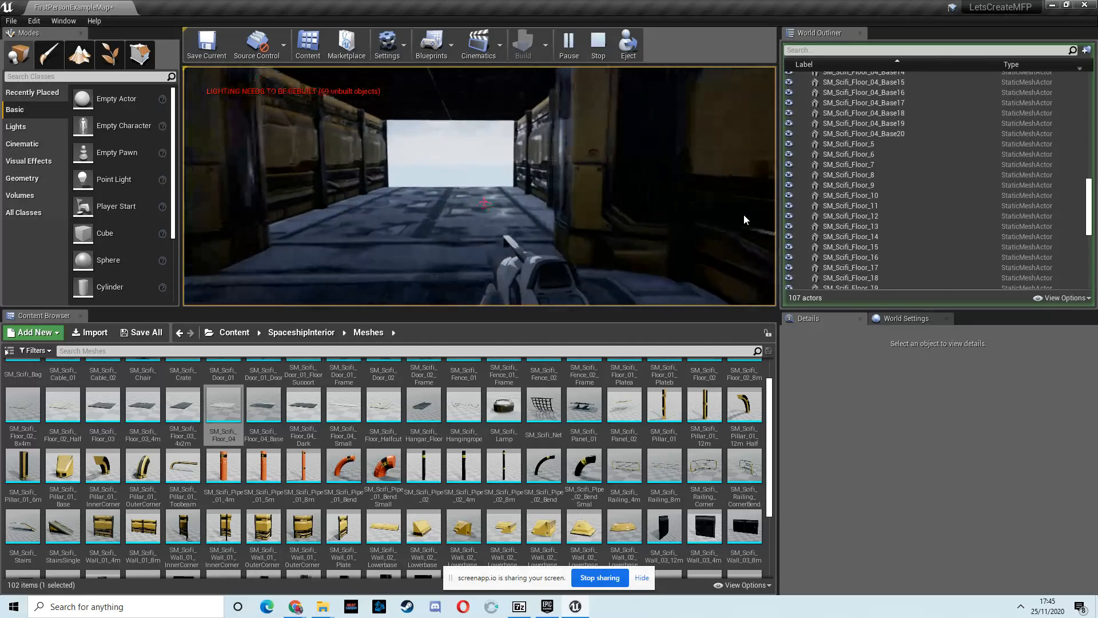
key("Escape")
Try to extend the corridor's open end by duplicating its last floor-and-wall group along X, and undo the copy
right_click_drag(549, 201, 1097, 262)
key("w")
key("s")
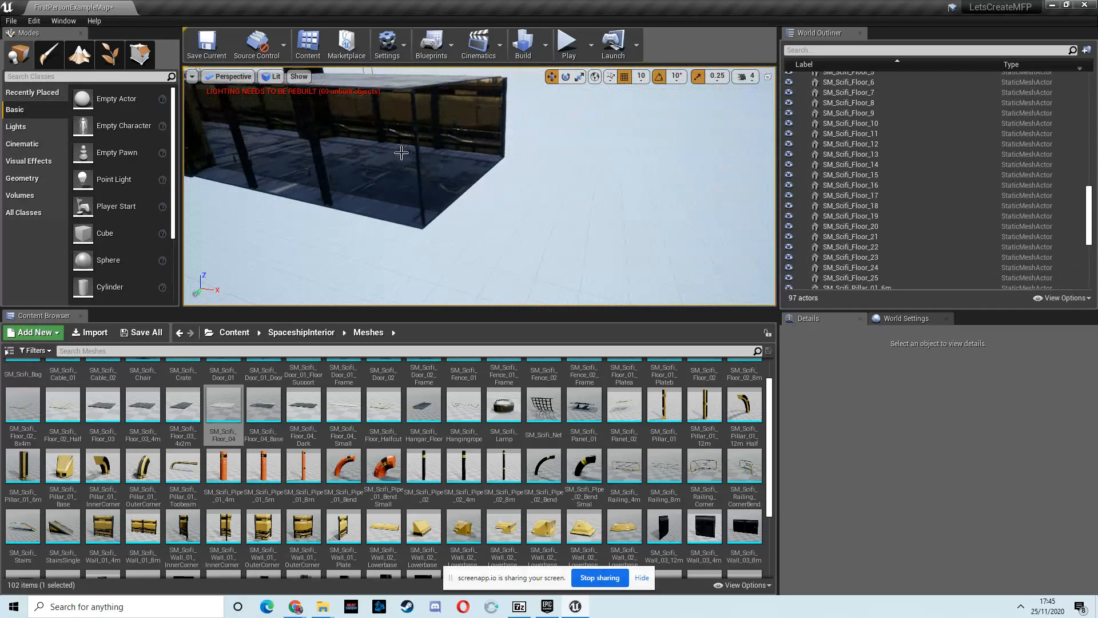
left_click(403, 152)
left_click(418, 206)
right_click_drag(446, 201, 246, 202)
key("d")
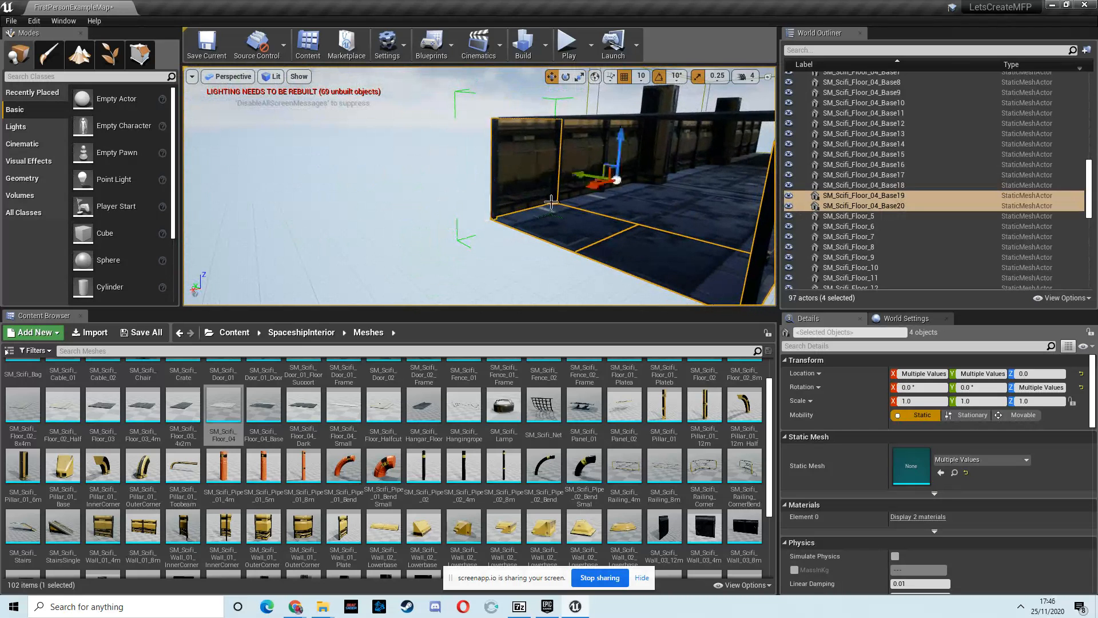
key("s")
right_click_drag(571, 228, 582, 231)
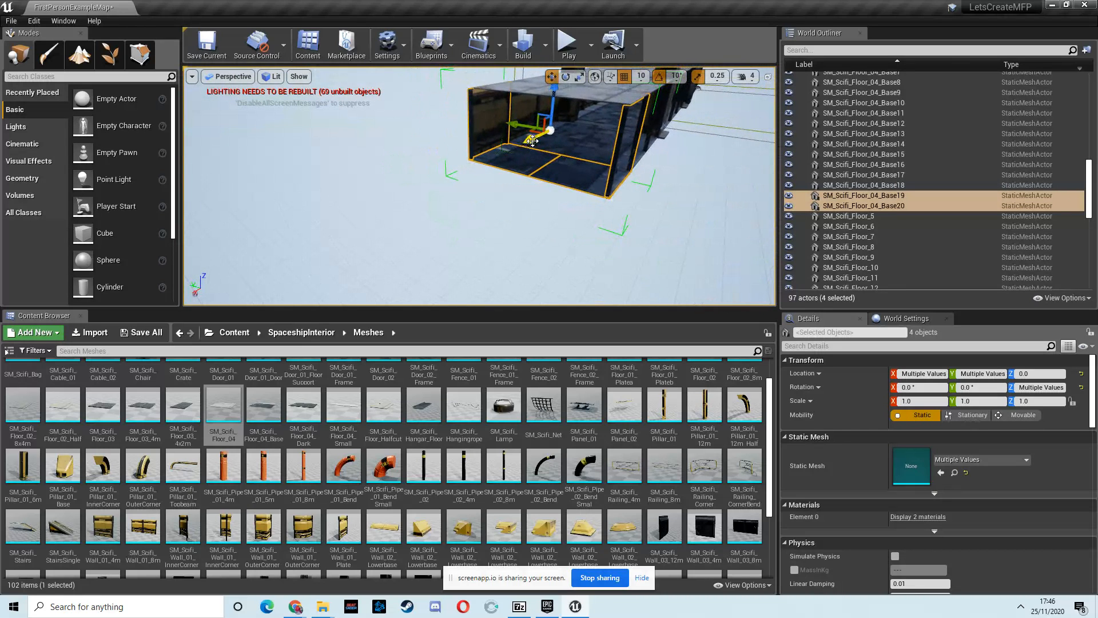
left_click_drag(527, 141, 497, 185, "alt")
key("ctrl+z")
Add the ceiling group above the corridor's end section to the selection and regroup all six floor, wall and ceiling pieces
right_click_drag(478, 191, 577, 172)
key("w")
left_click(573, 173, "ctrl")
left_click(480, 175, "ctrl")
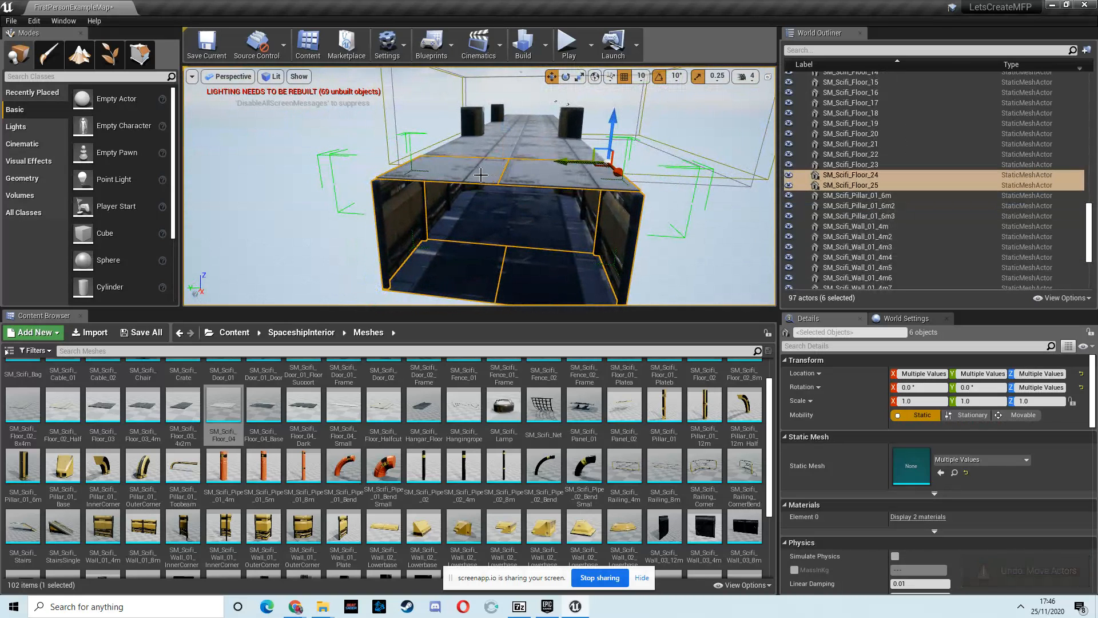
right_click(551, 268)
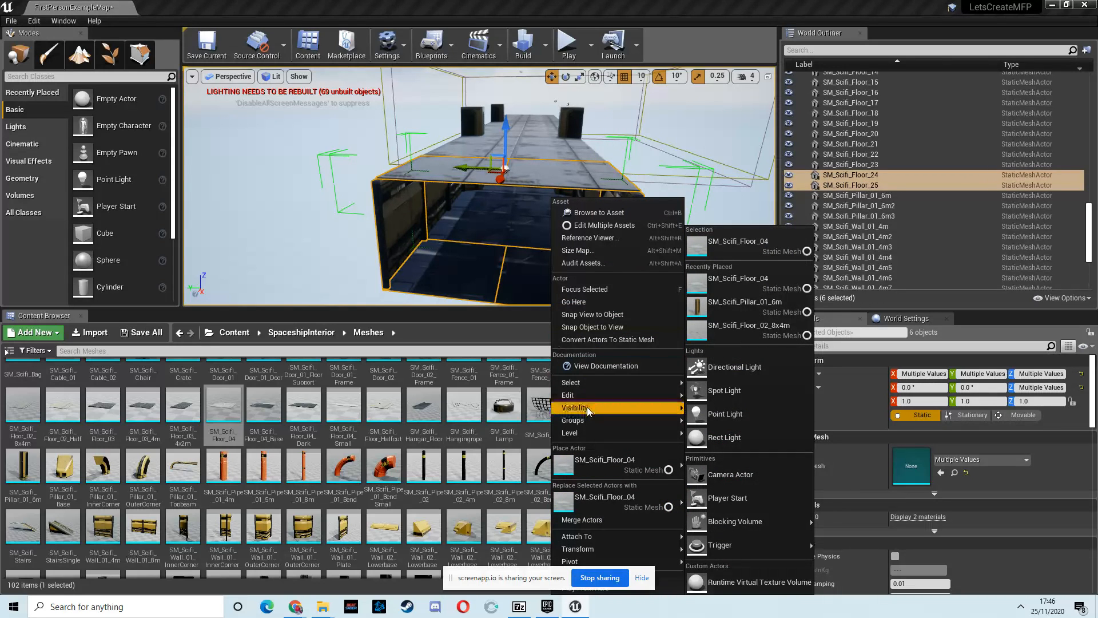
mouse_move(579, 421)
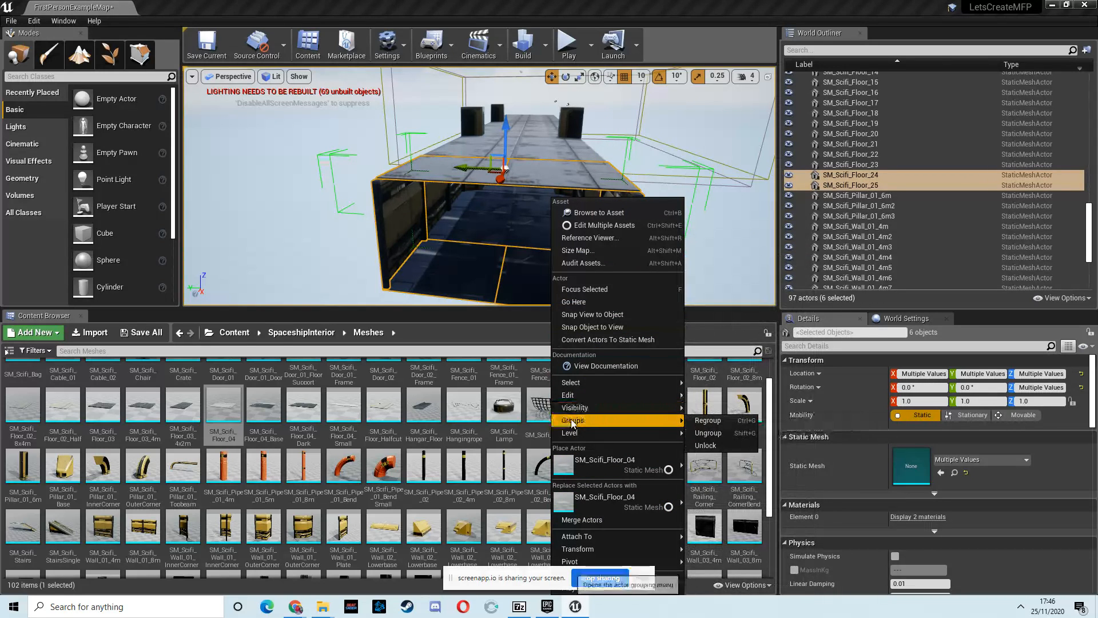
left_click(715, 421)
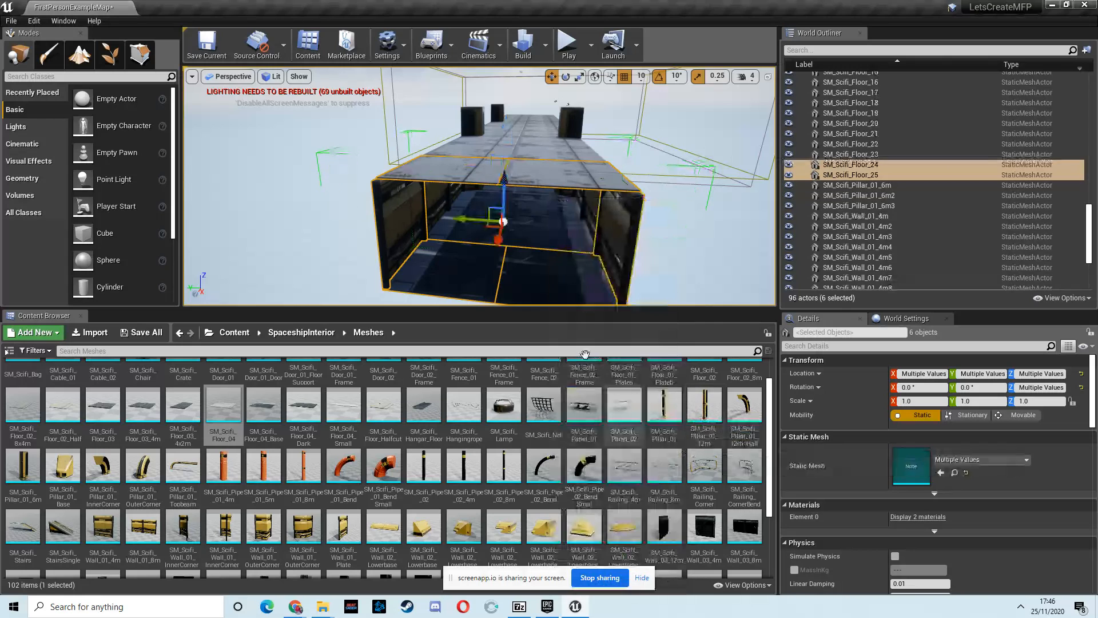
Duplicate the combined floor, wall and ceiling group three times along X to lengthen the corridor's open end
right_click_drag(450, 290, 424, 318)
left_click_drag(501, 210, 442, 235, "alt")
right_click_drag(531, 228, 518, 242)
left_click_drag(467, 251, 348, 258, "alt")
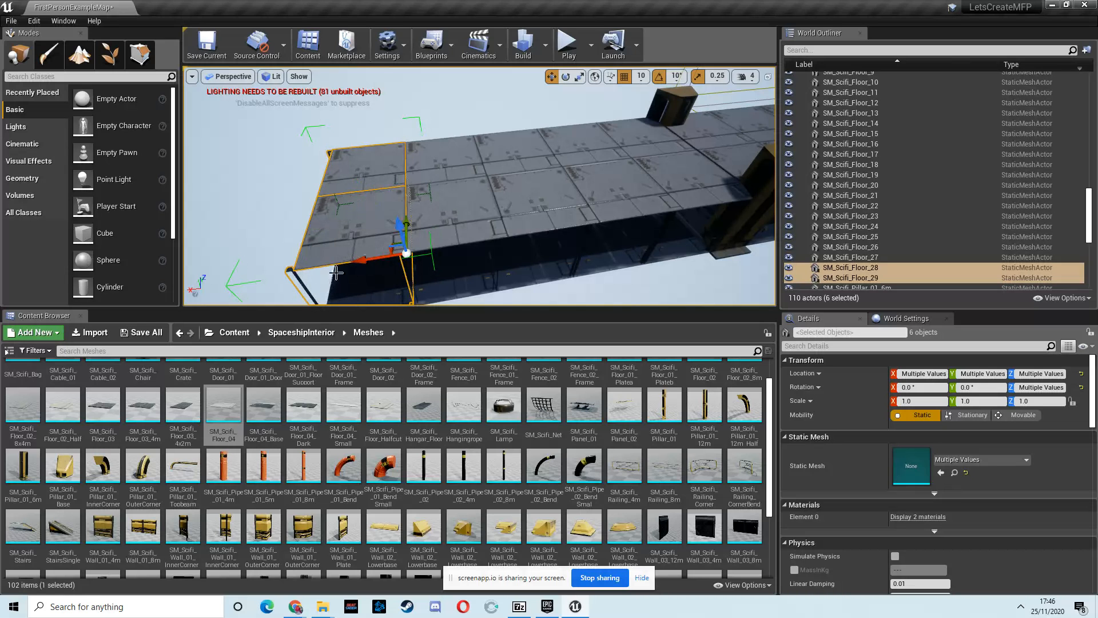
right_click_drag(366, 259, 365, 259)
right_click_drag(441, 255, 439, 254)
left_click_drag(528, 179, 378, 241, "alt")
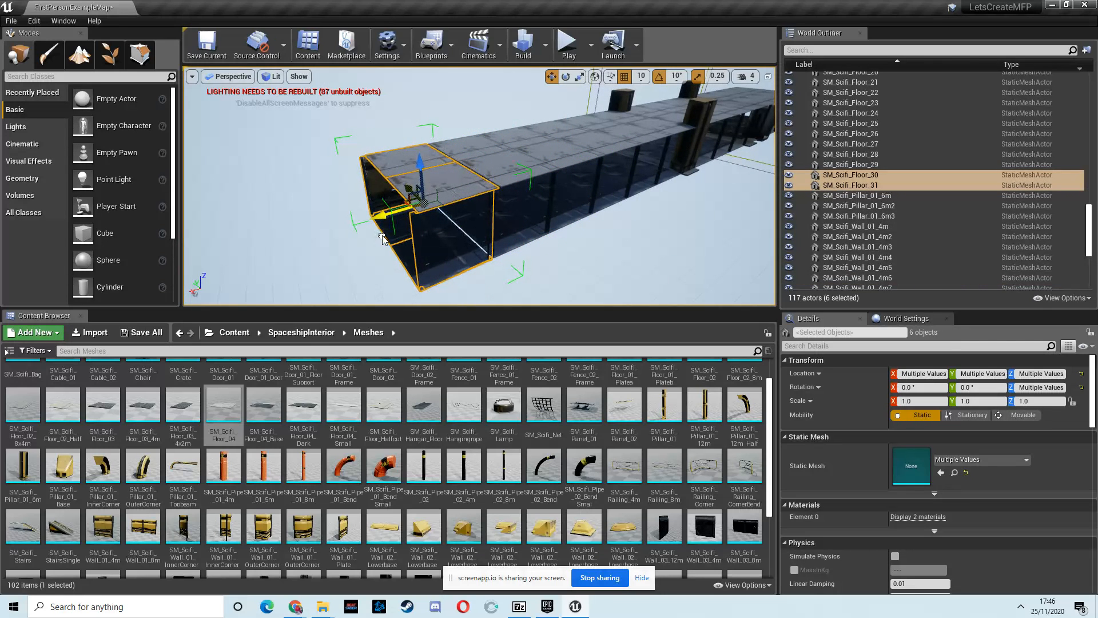
Select the successive corridor section groups together, from the floor beside the doorway to the far end
right_click_drag(501, 196, 76, 207)
left_click(526, 166)
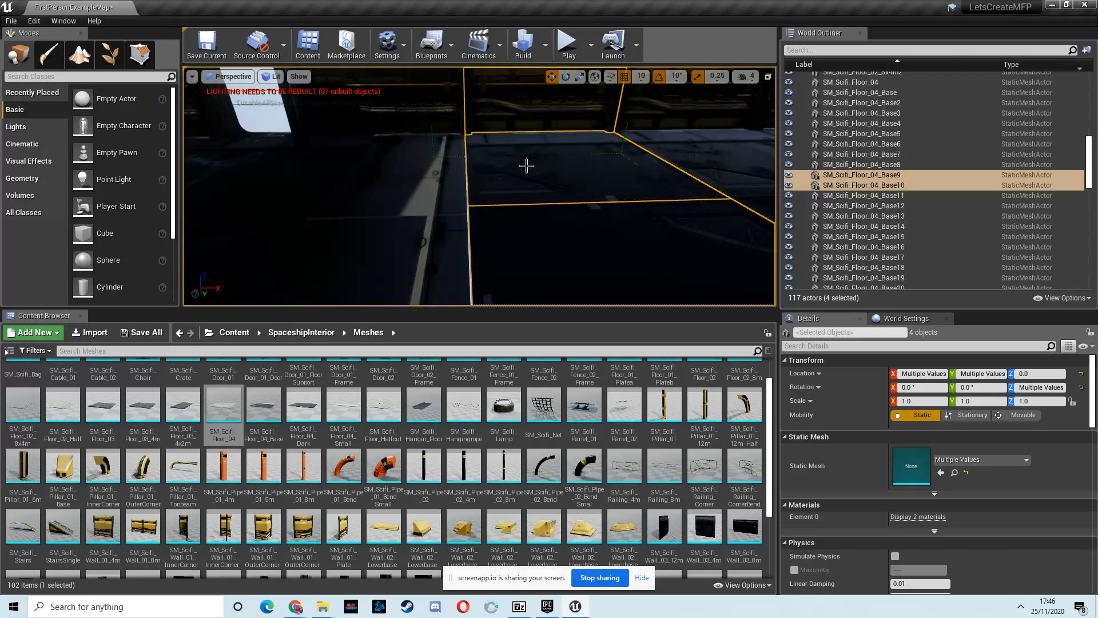
right_click_drag(600, 193, 655, 165)
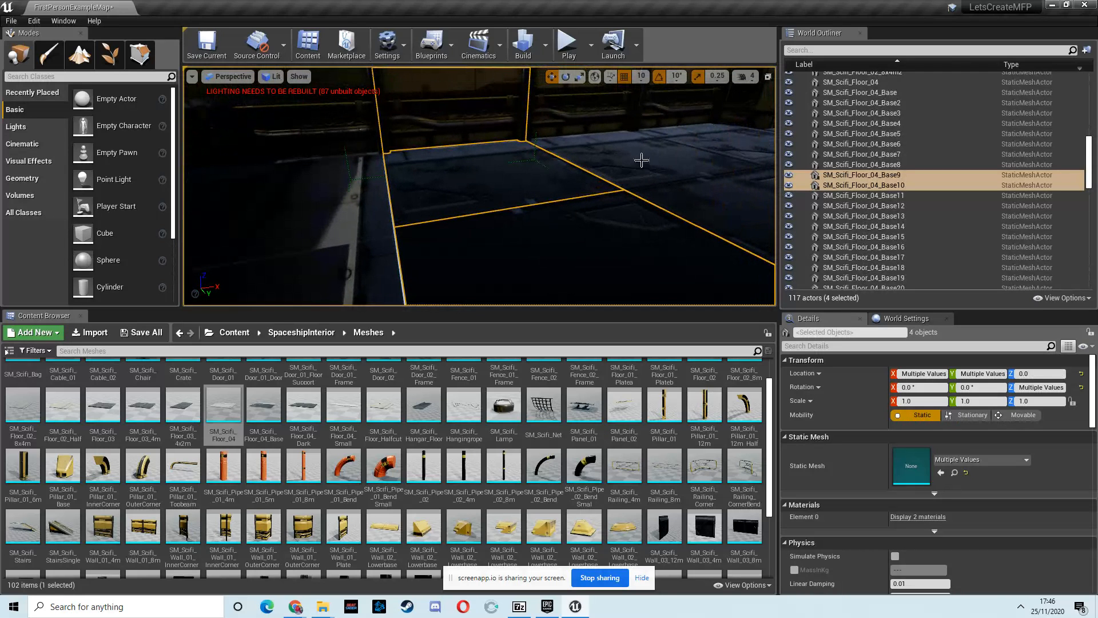
left_click(677, 147, "ctrl")
left_click(710, 142, "ctrl")
right_click_drag(711, 143, 769, 137)
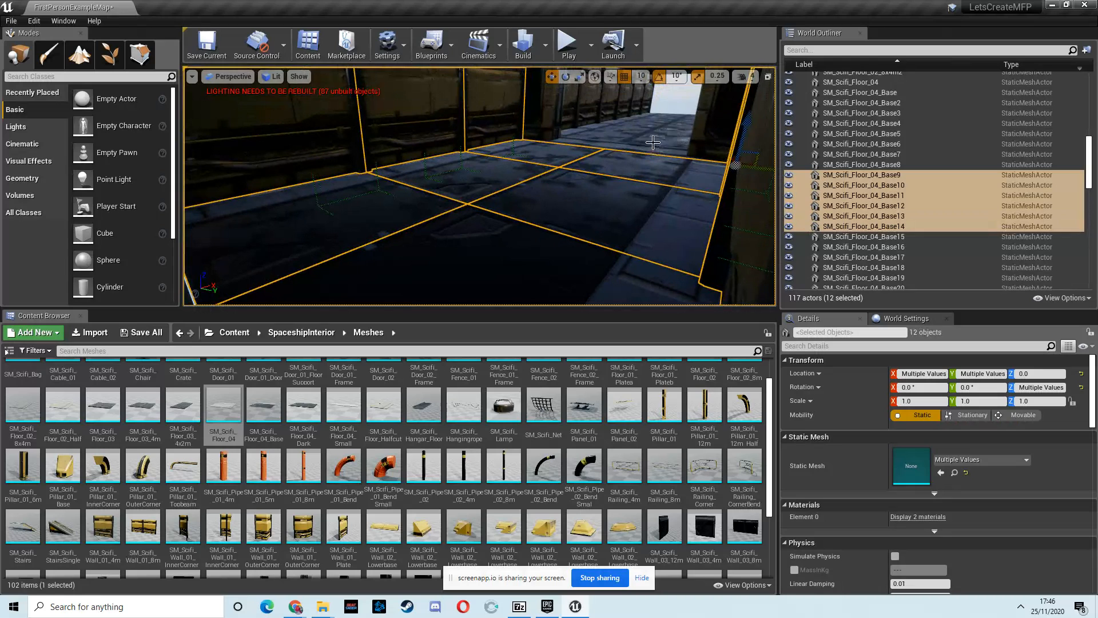
left_click(652, 143, "ctrl")
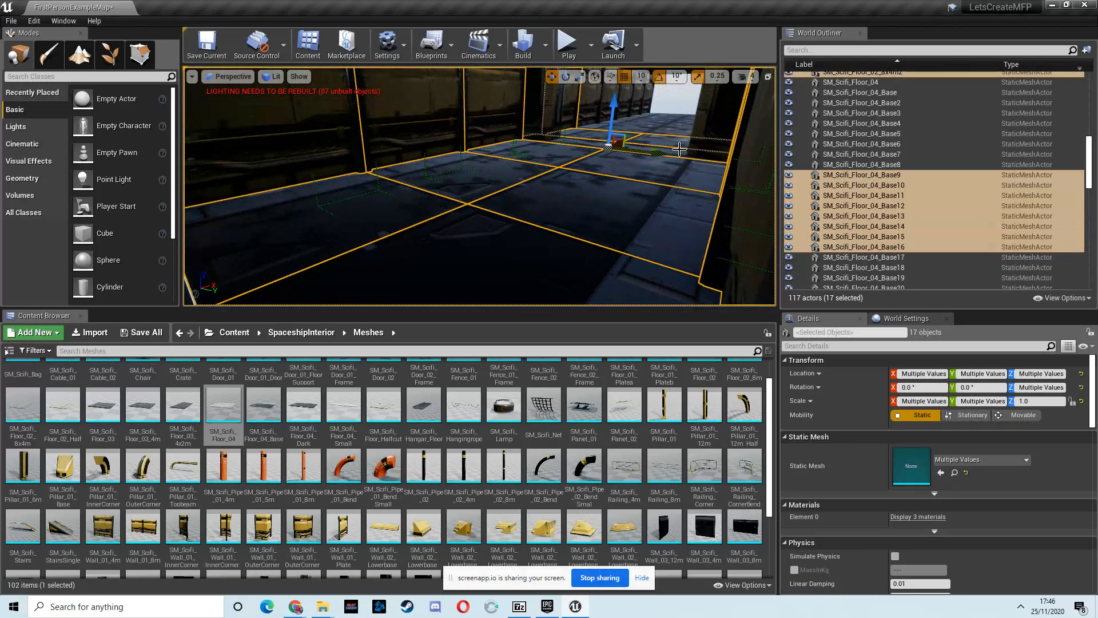
left_click(675, 155, "ctrl")
left_click(681, 133, "ctrl")
left_click(674, 124, "ctrl")
left_click(673, 119, "ctrl")
left_click(669, 115, "ctrl")
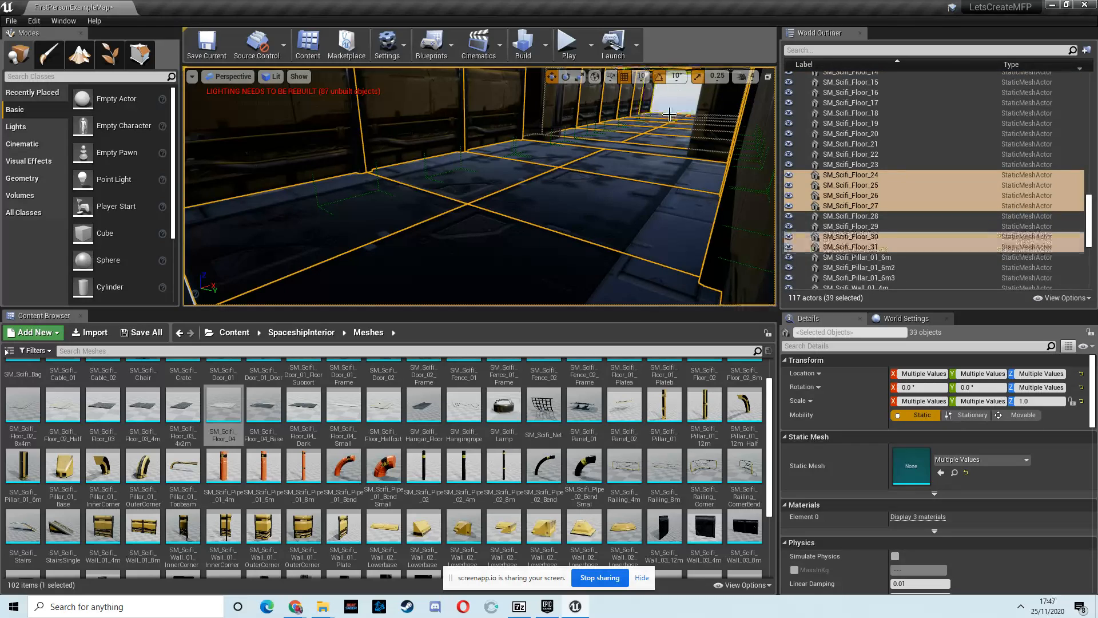
Place an SM_Scifi_Crate on the corridor floor near the doorway at X 1820, Y 150, Z 0
scroll(647, 119, "up", 10)
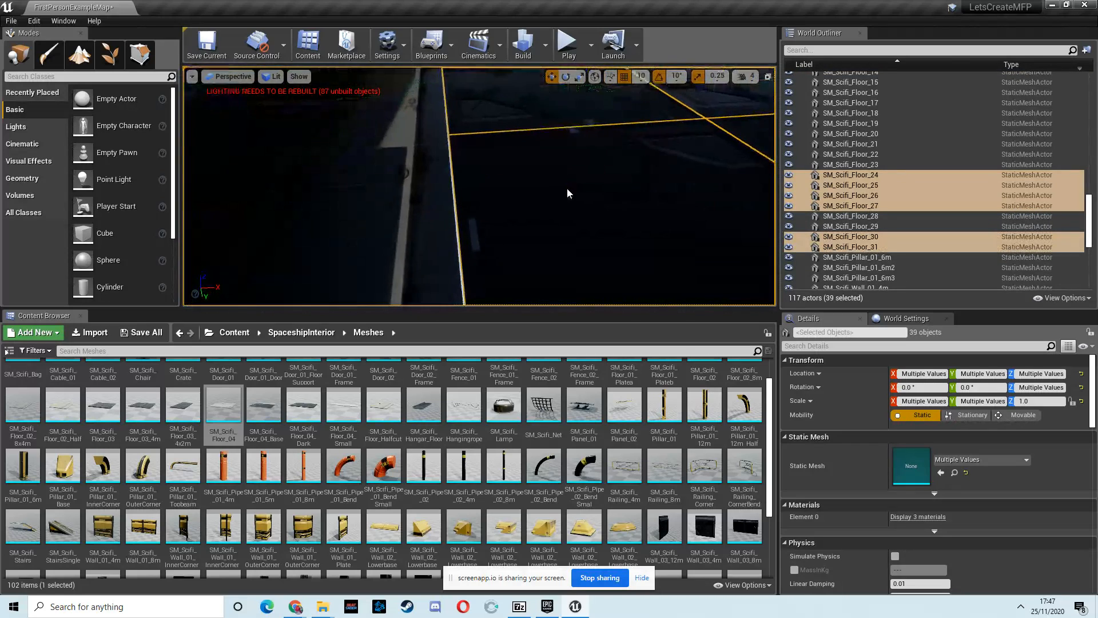
scroll(561, 186, "down", 10)
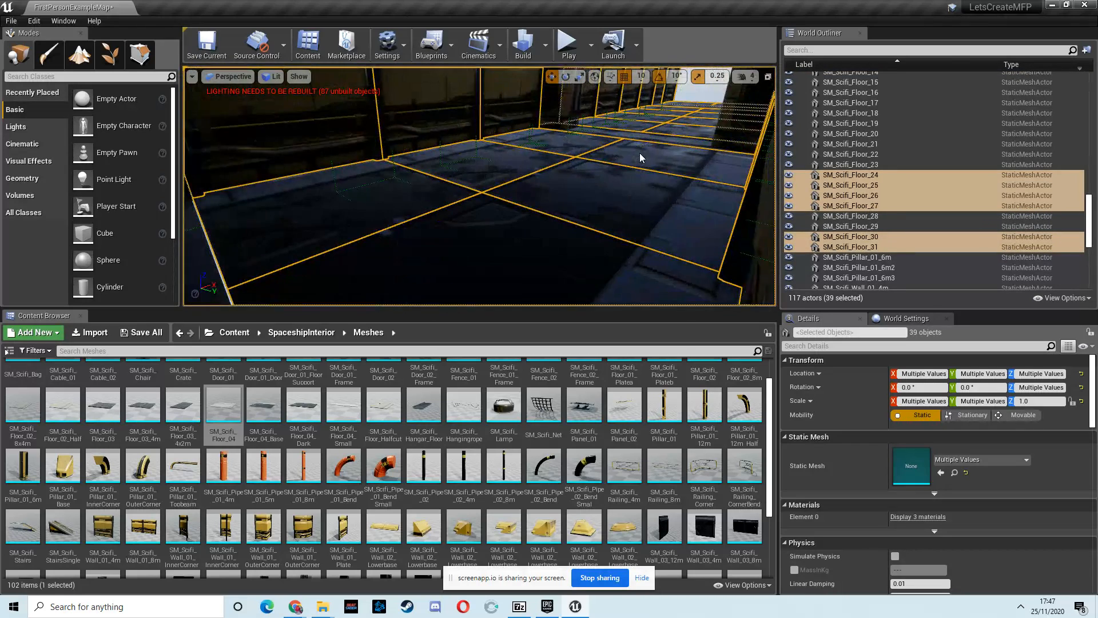
scroll(648, 140, "up", 10)
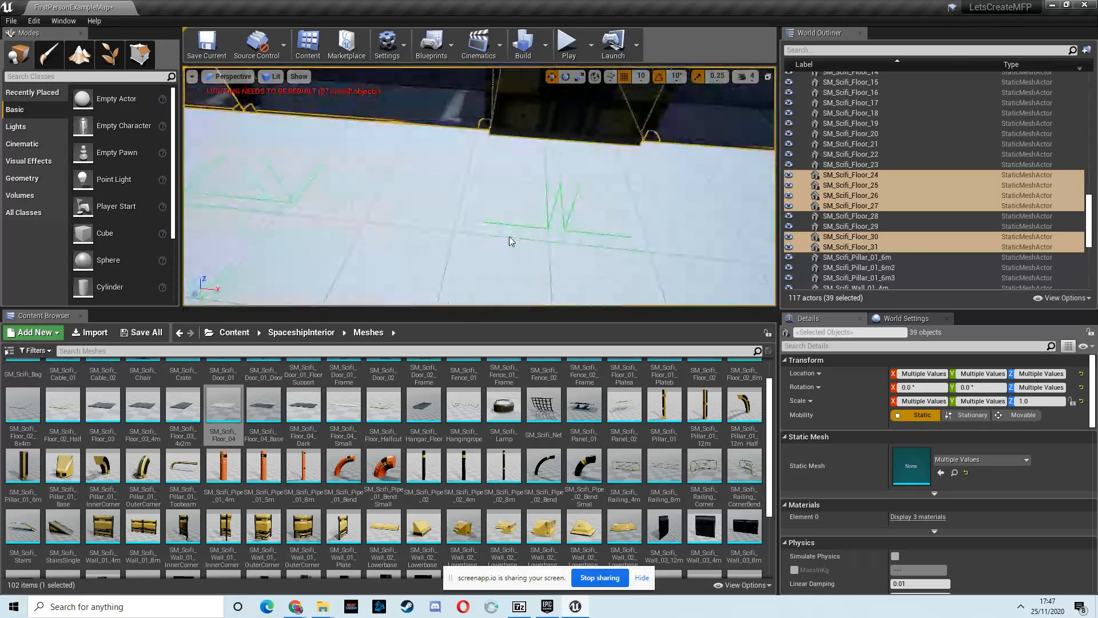
scroll(513, 229, "down", 10)
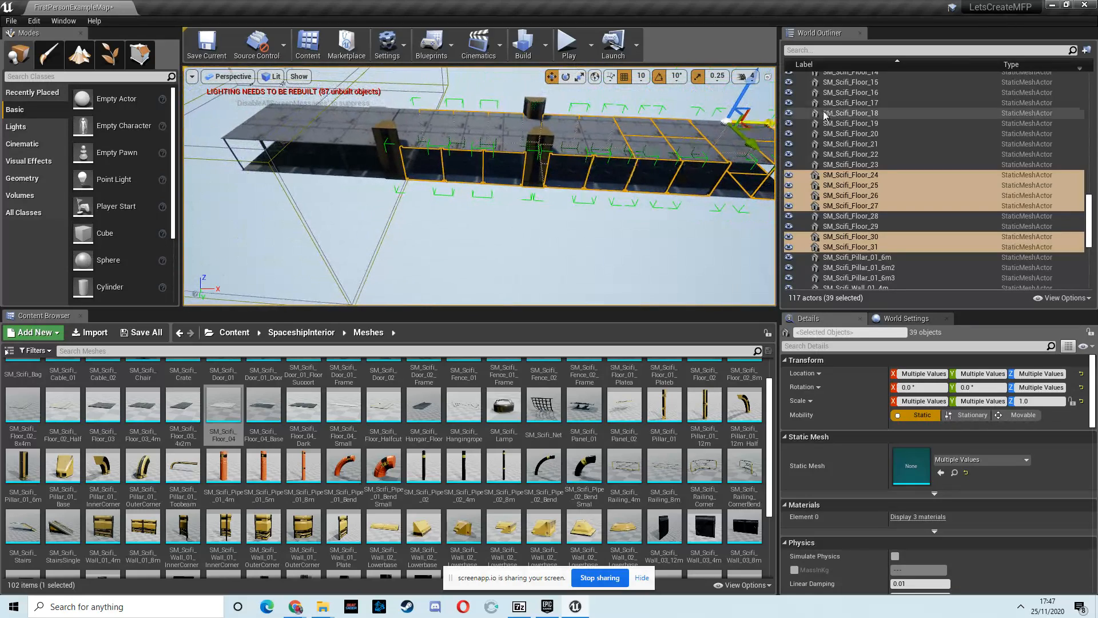
right_click_drag(527, 211, 647, 171)
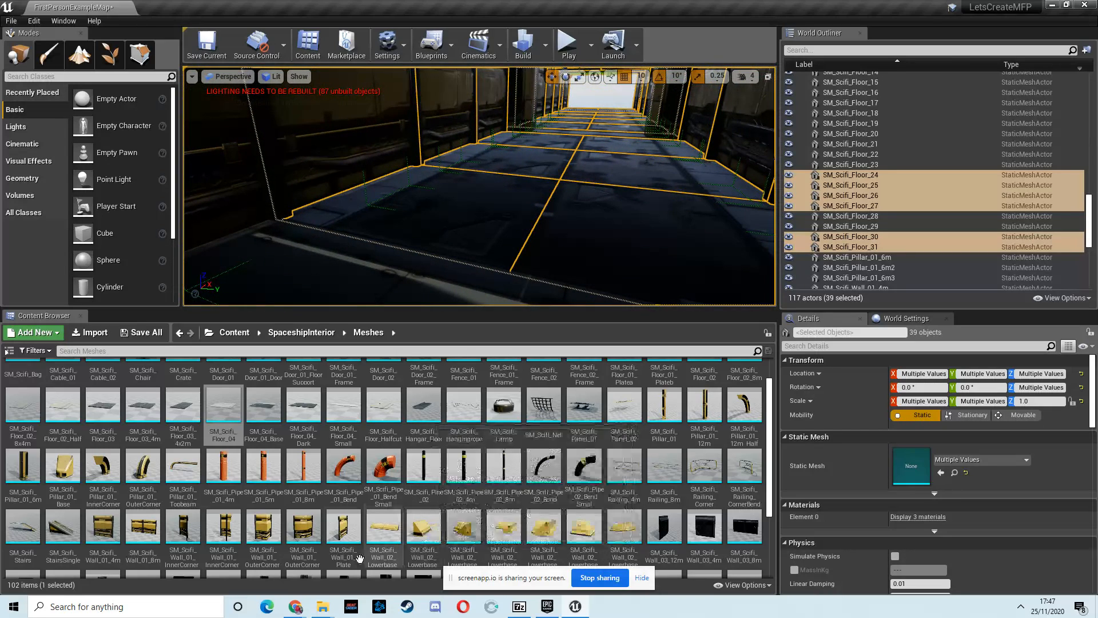
scroll(284, 457, "up", 1)
left_click(182, 400)
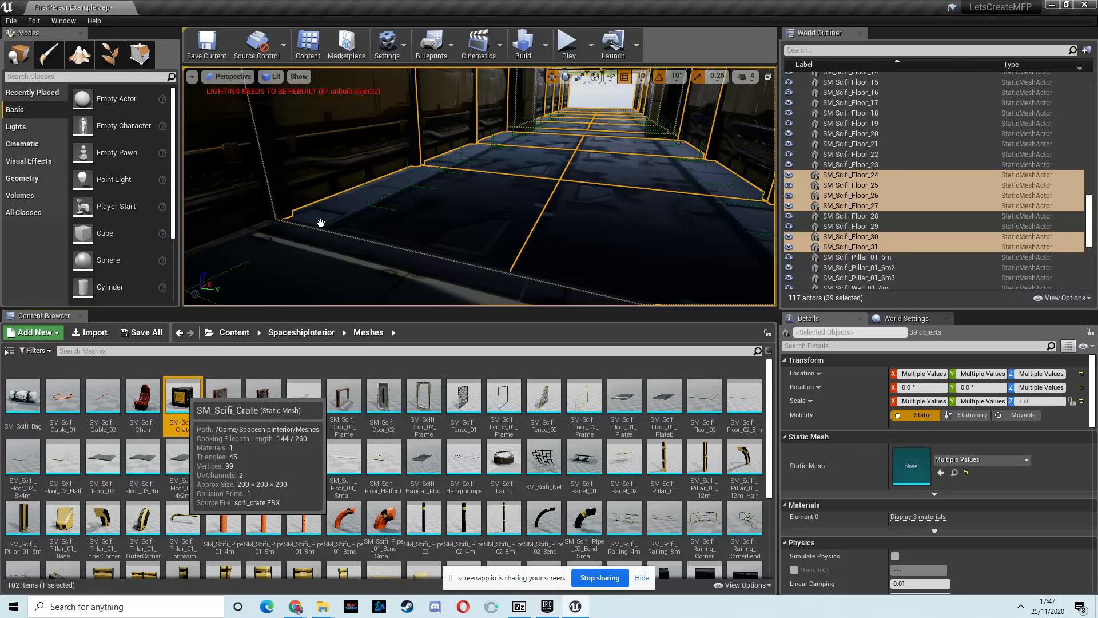
left_click_drag(323, 221, 458, 201)
key("f")
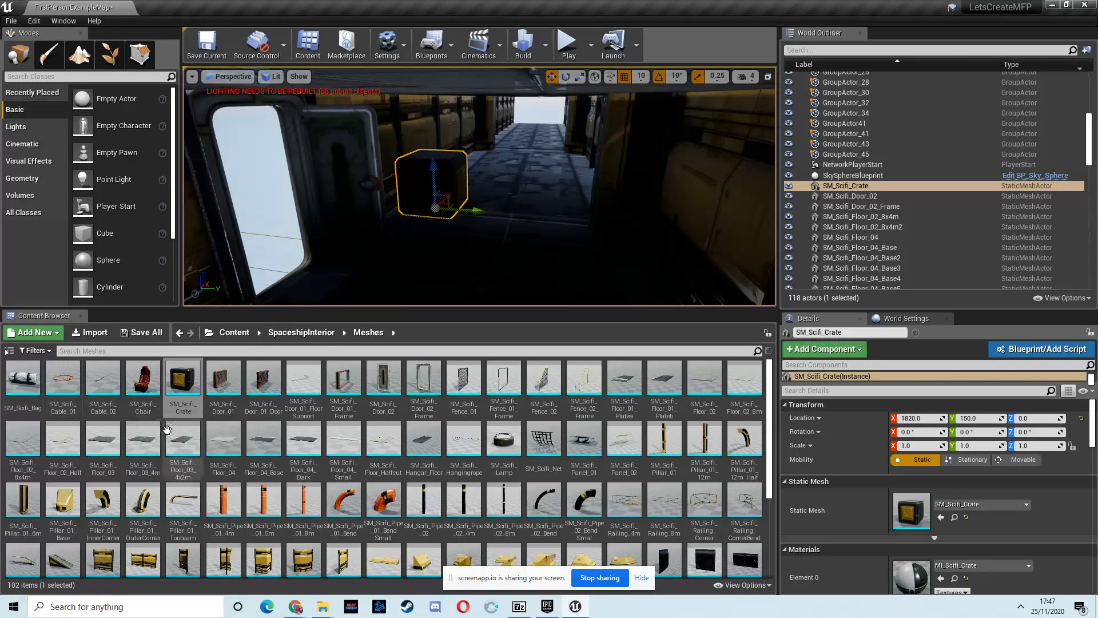
Turn off scale snapping, widen the SM_Scifi_Floor_02_8x4m tile near the crate to an X scale of about 0.48, and return to the move tool
right_click_drag(571, 207, 475, 208)
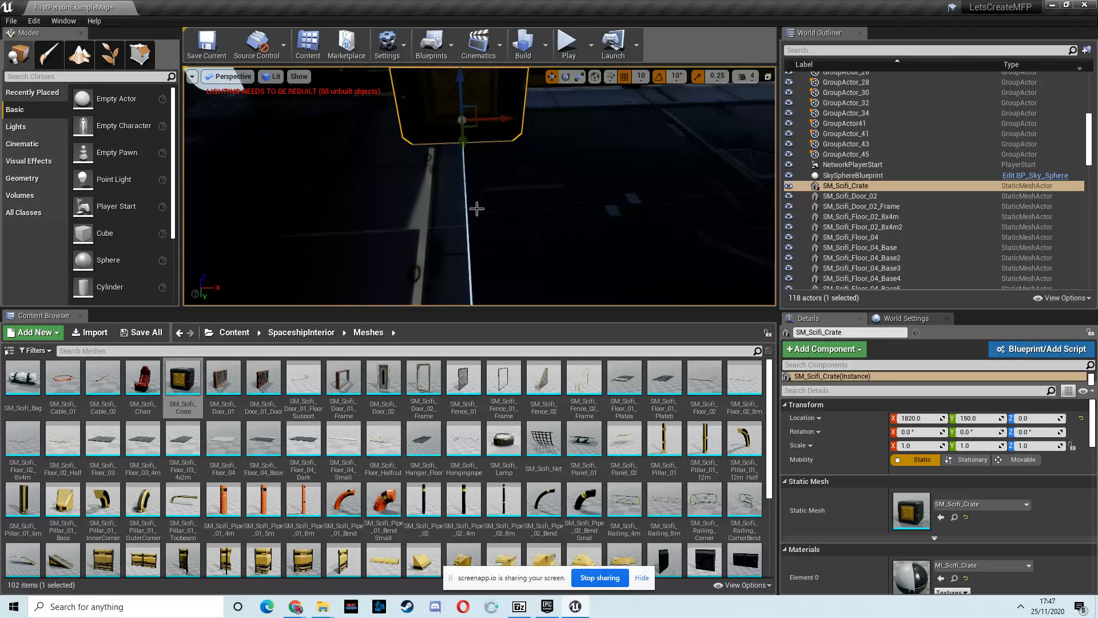
left_click(456, 193)
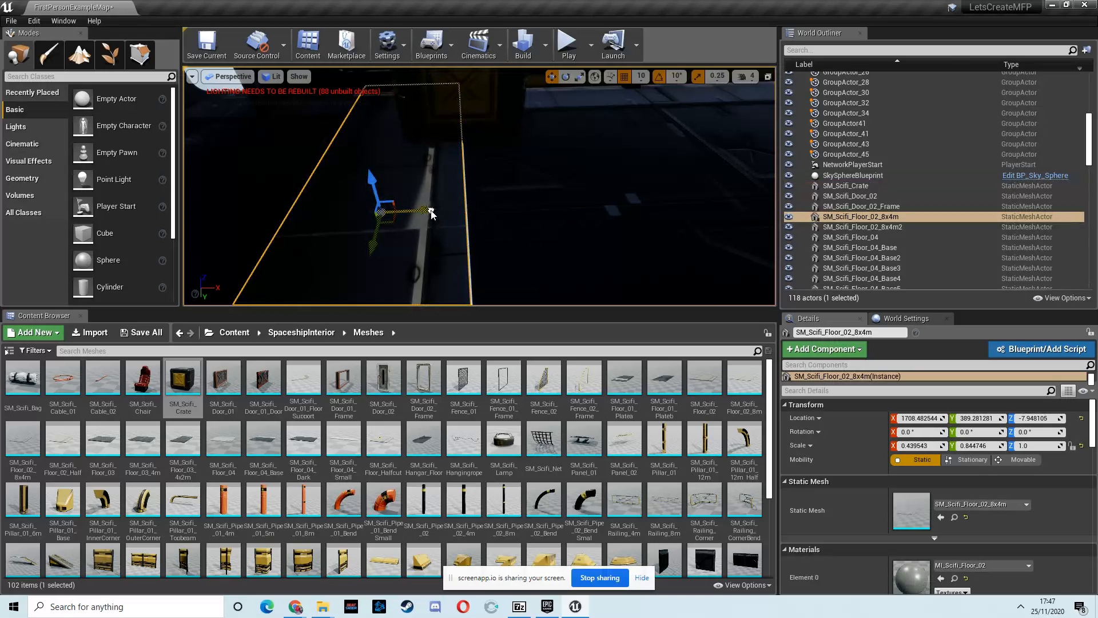
left_click(579, 76)
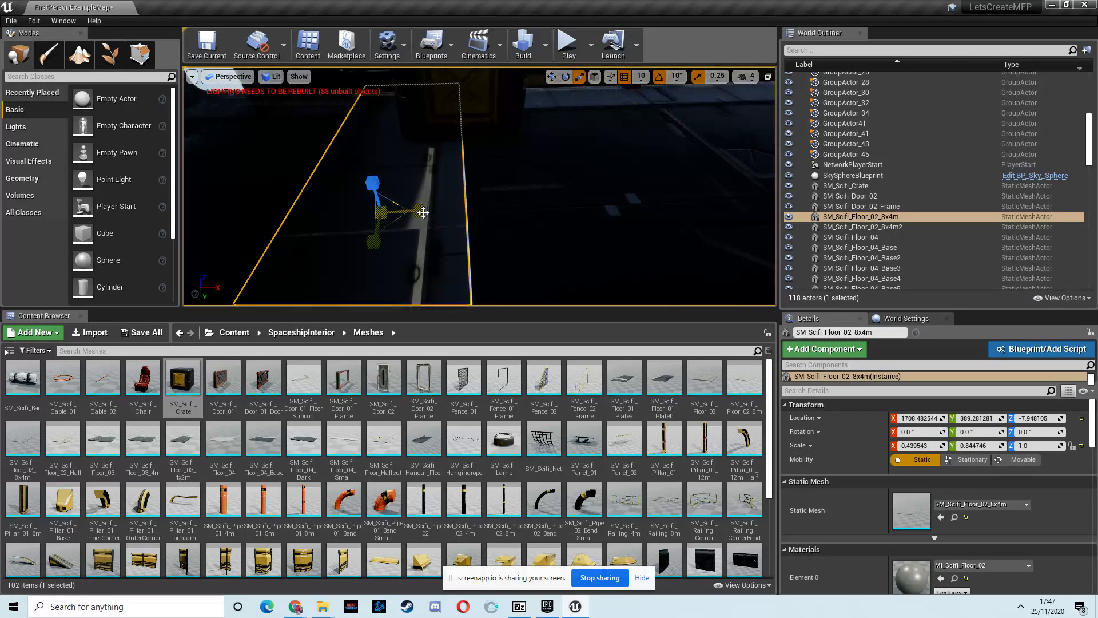
left_click(658, 78)
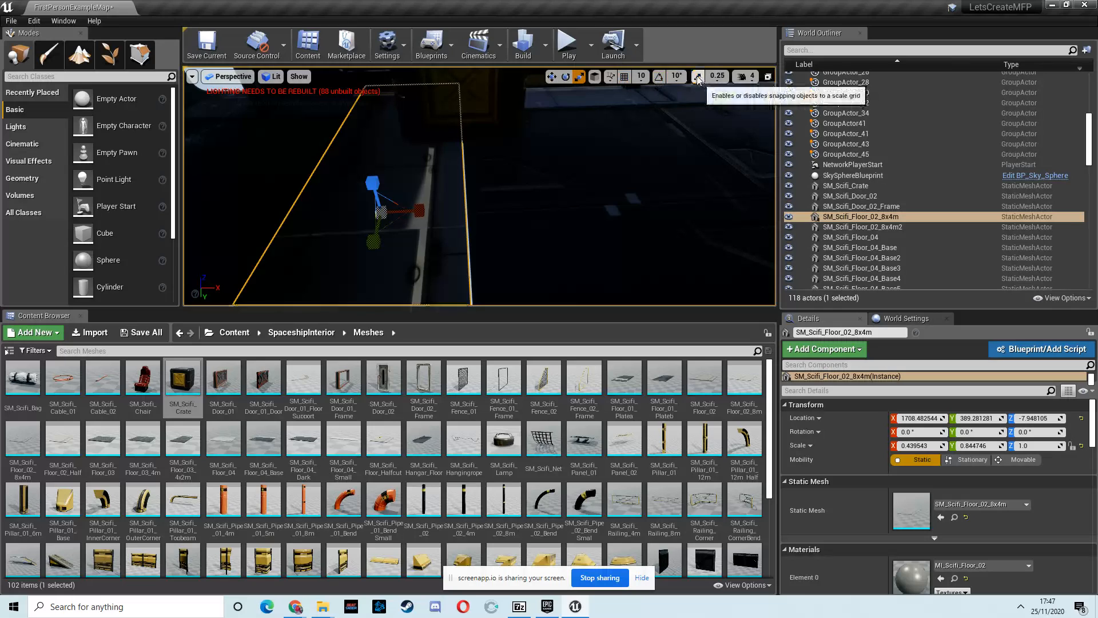
left_click_drag(421, 217, 421, 214)
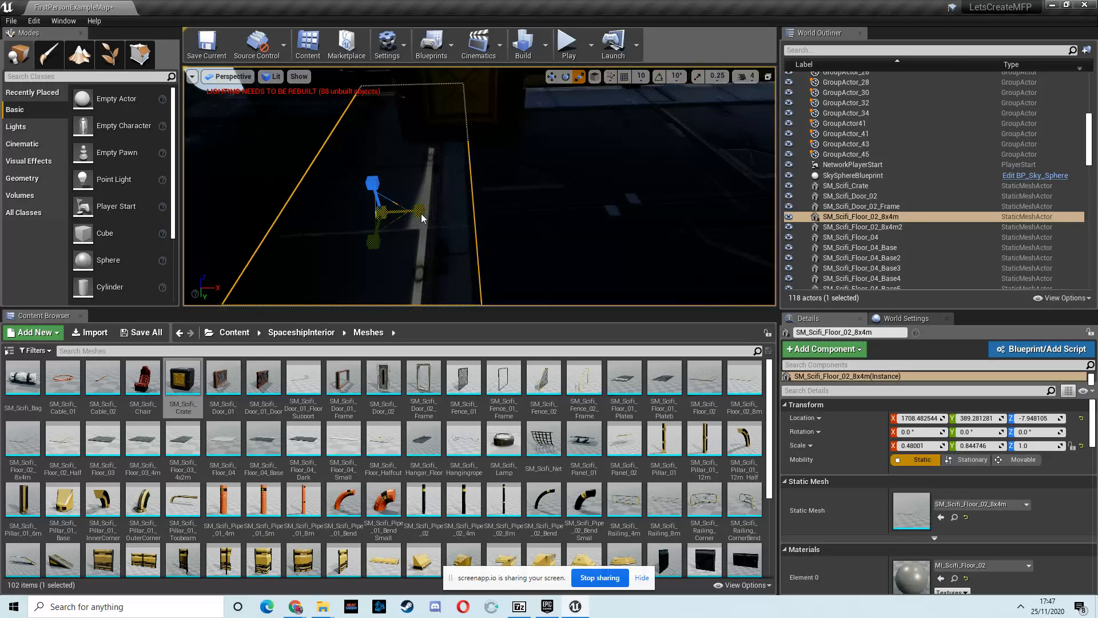
left_click(552, 77)
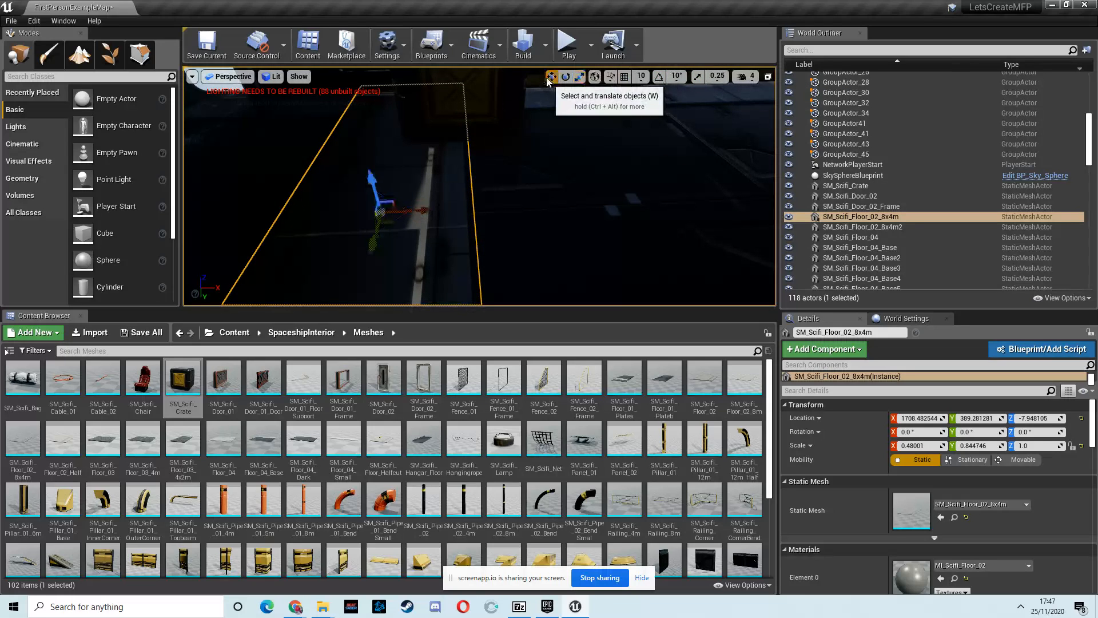
key("s")
mouse_move(492, 177)
right_mouse_down()
mouse_move(487, 164)
mouse_move(489, 181)
right_mouse_up()
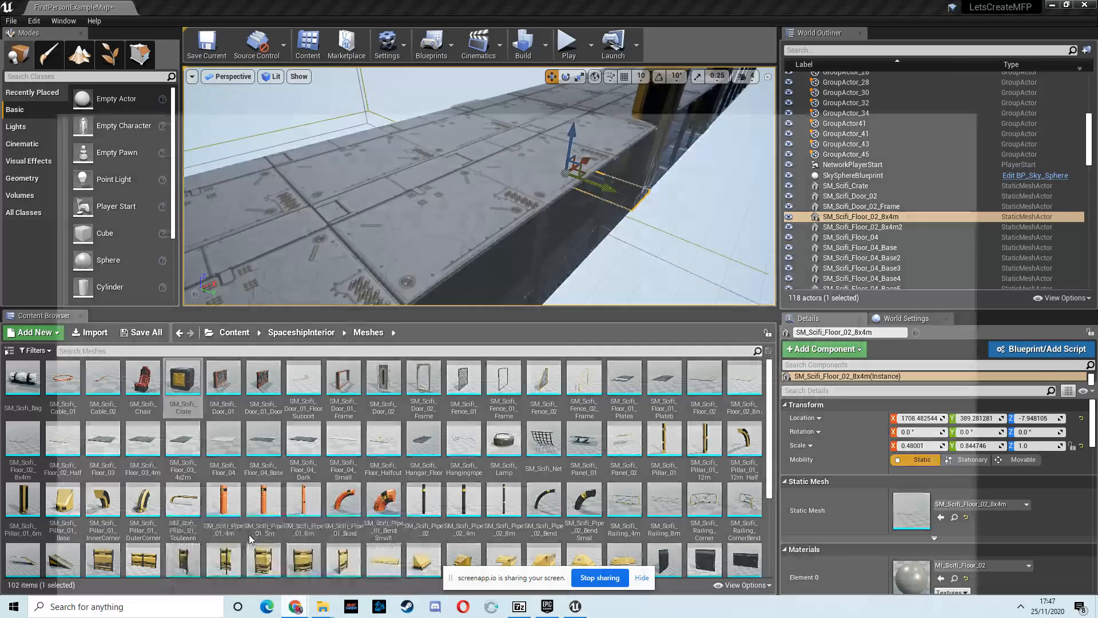
Check the elapsed recording time in the browser's Online Screen Recorder, and return to the corridor level in Unreal Editor
left_click(249, 535)
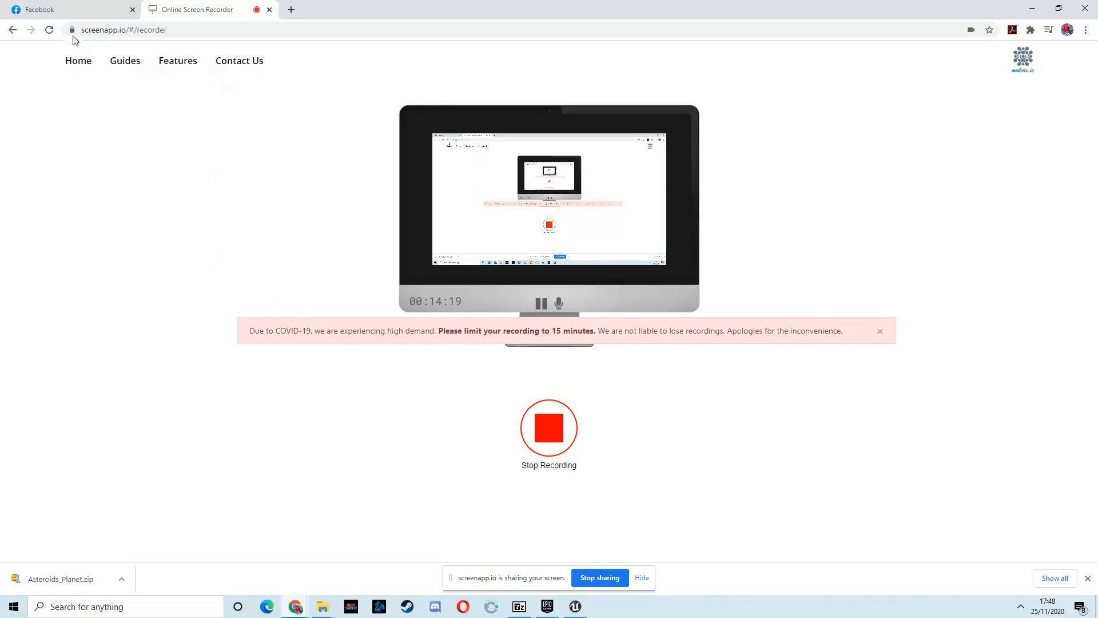
mouse_move(295, 605)
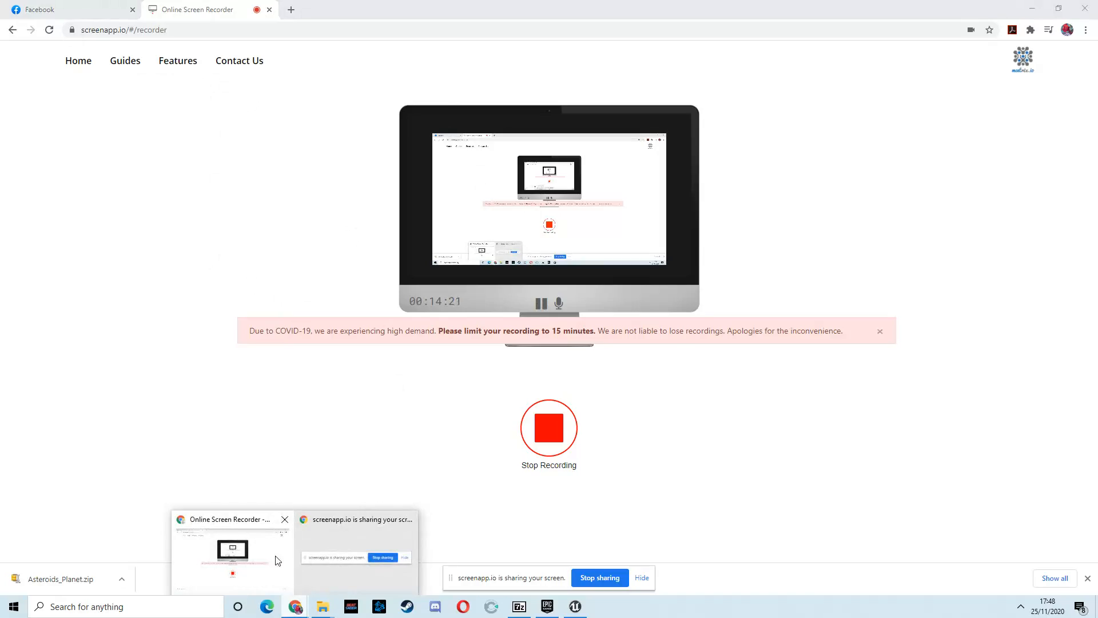
left_click(570, 606)
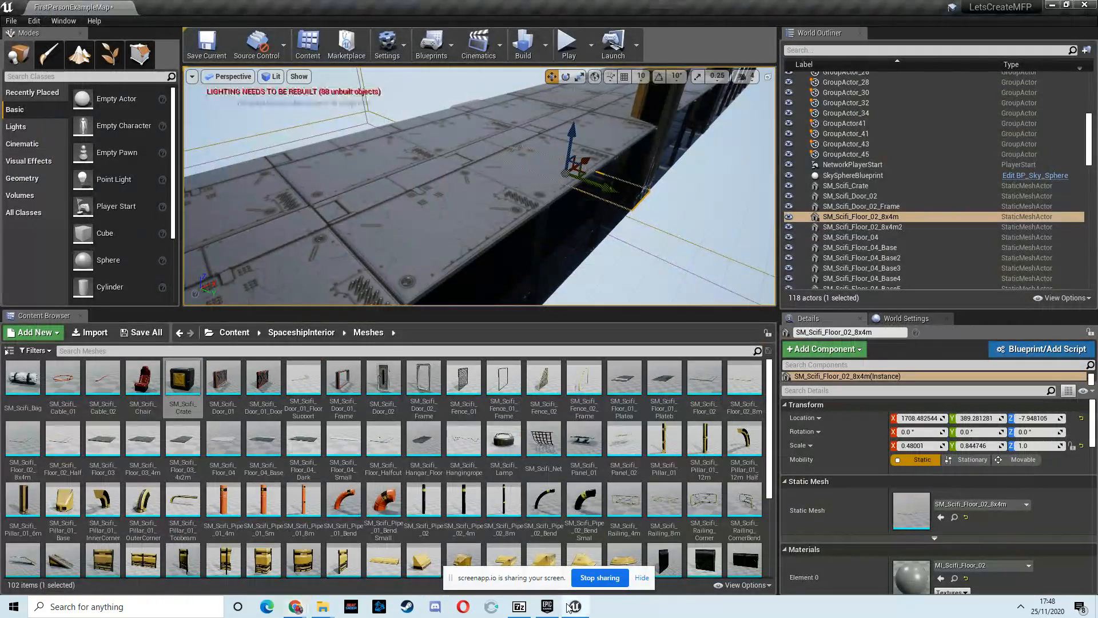
key("s")
right_click_drag(592, 167, 592, 167)
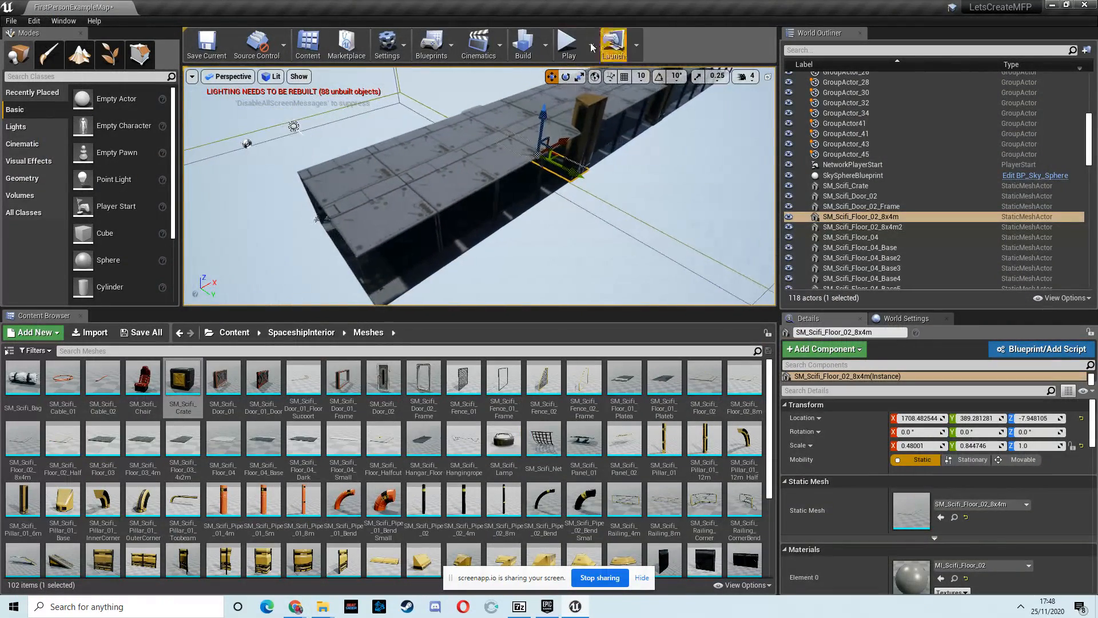
Playtest the level by walking forward through the corridor with the first-person character, and end the play session
left_click(564, 41)
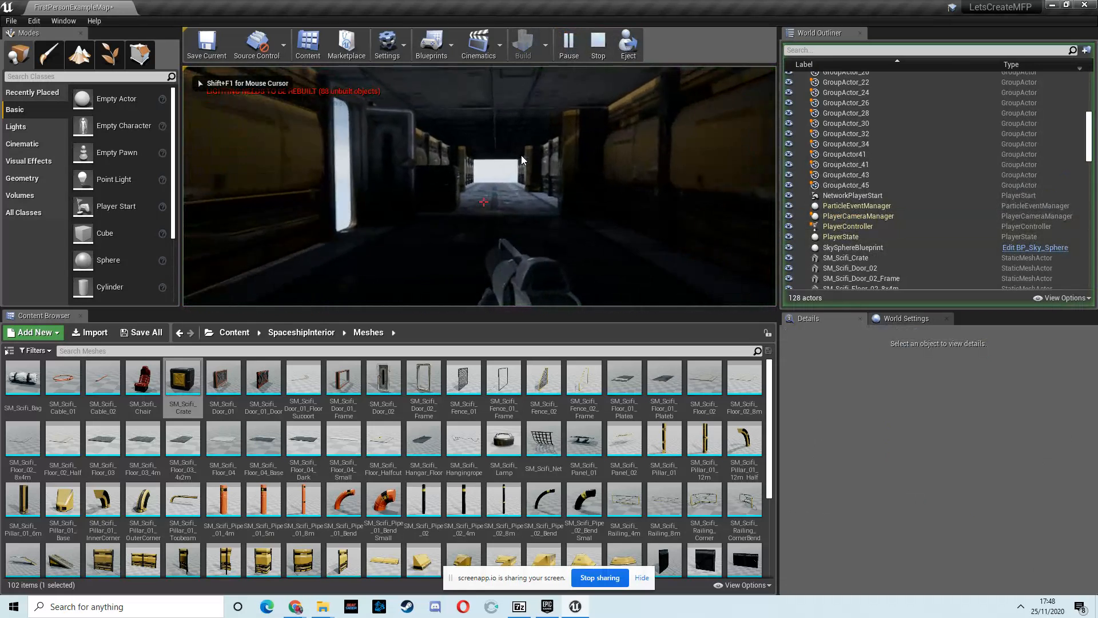
key("w")
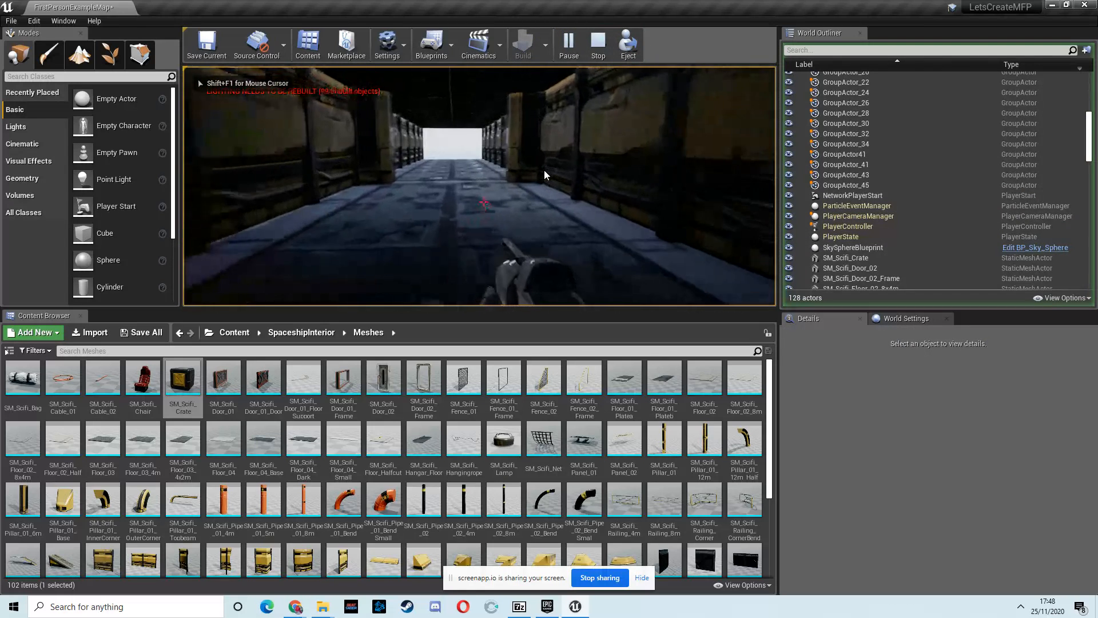
key("w")
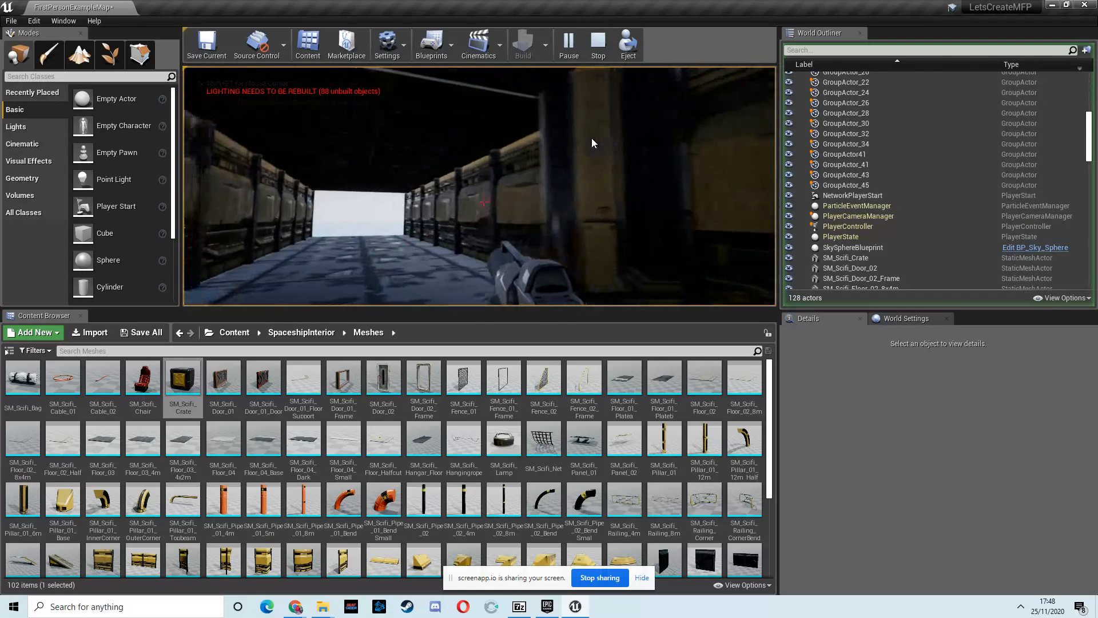
key("w")
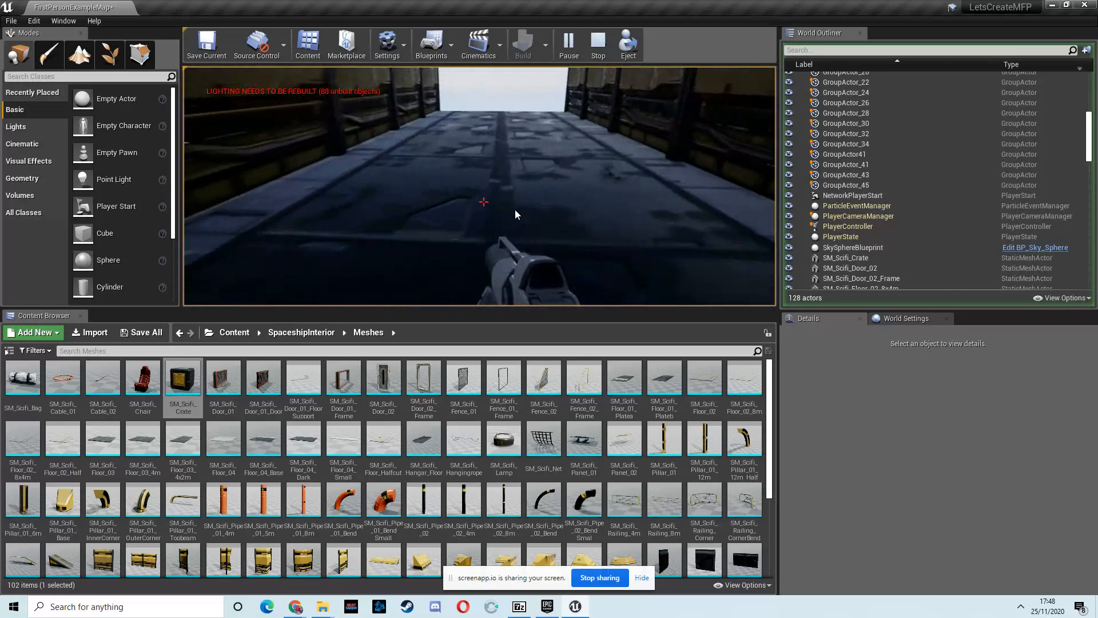
key("w")
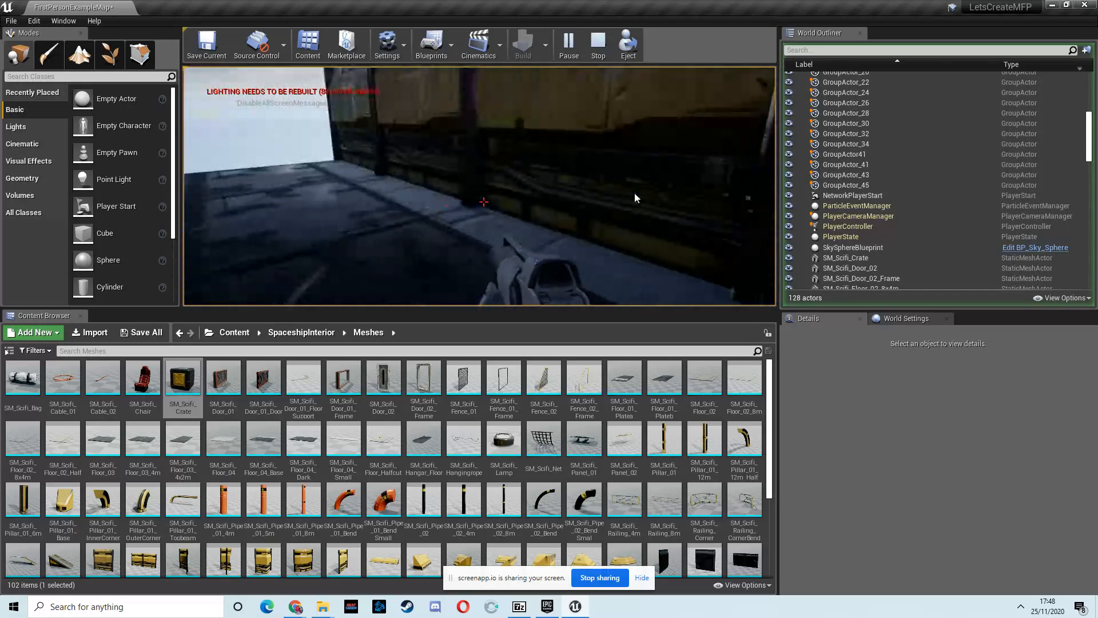
key("Escape")
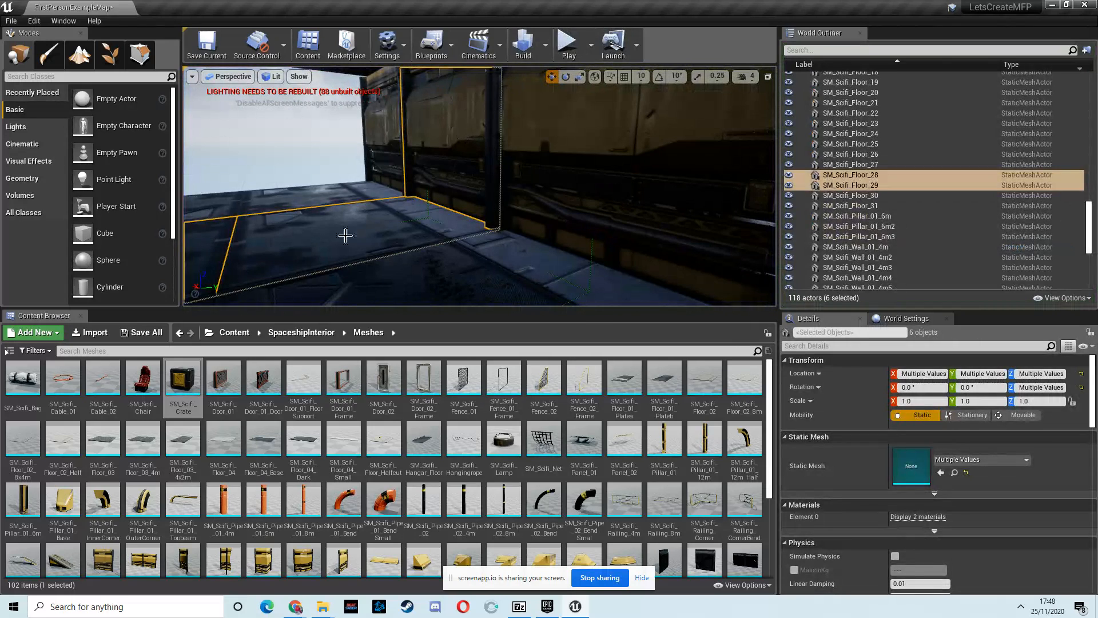
Ungroup the corridor section containing SM_Scifi_Floor_28 and SM_Scifi_Floor_29, and delete one of its side walls to leave an opening
right_click(499, 204)
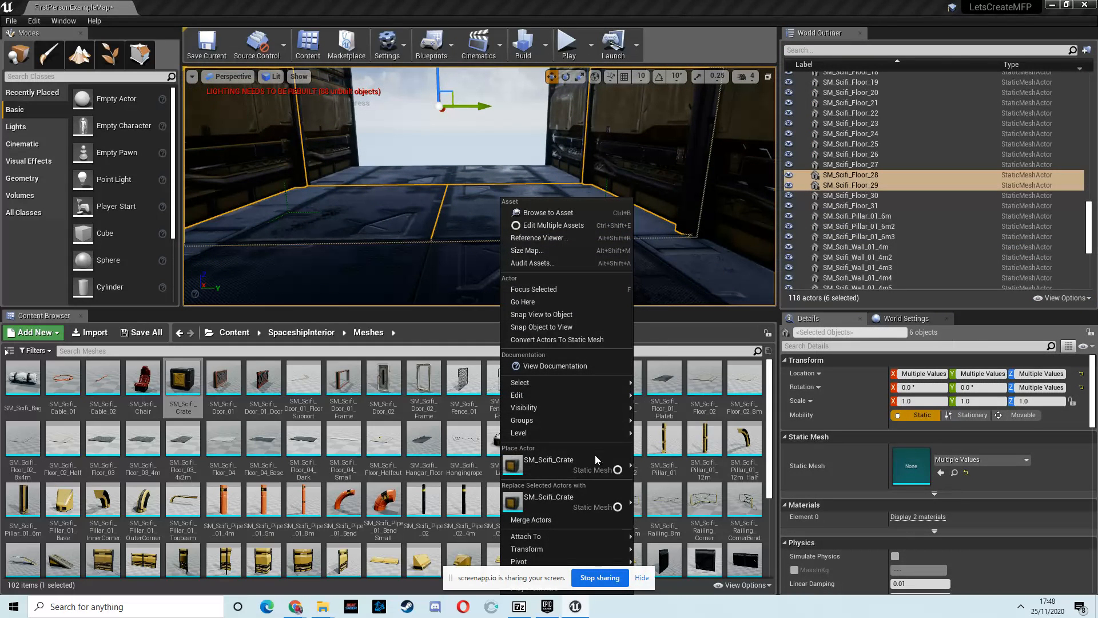
left_click(472, 206)
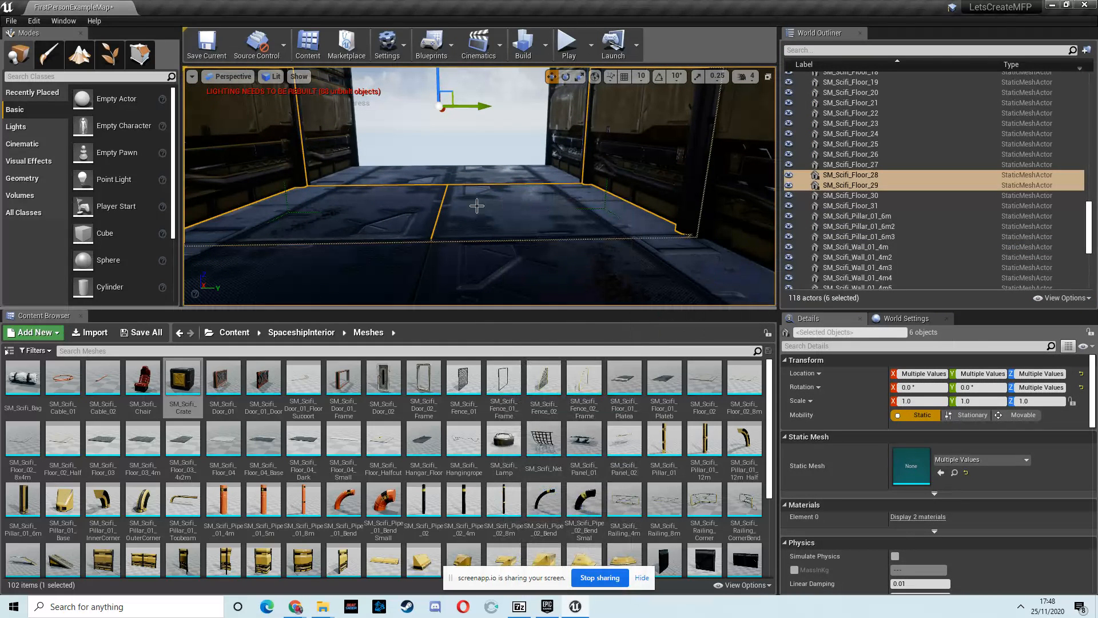
right_click(865, 174)
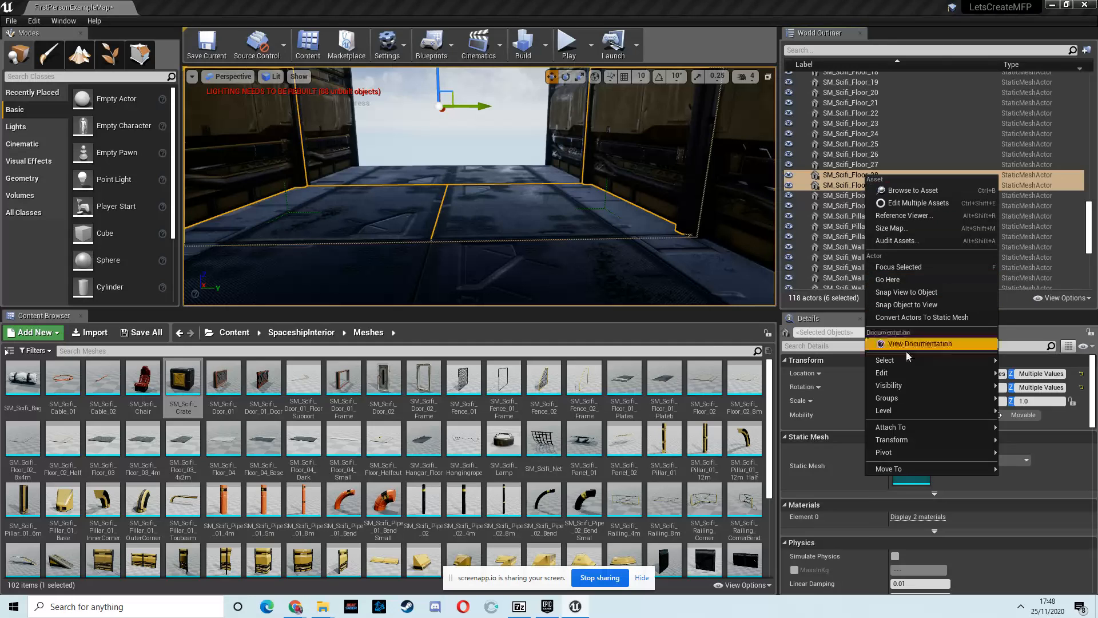
mouse_move(888, 398)
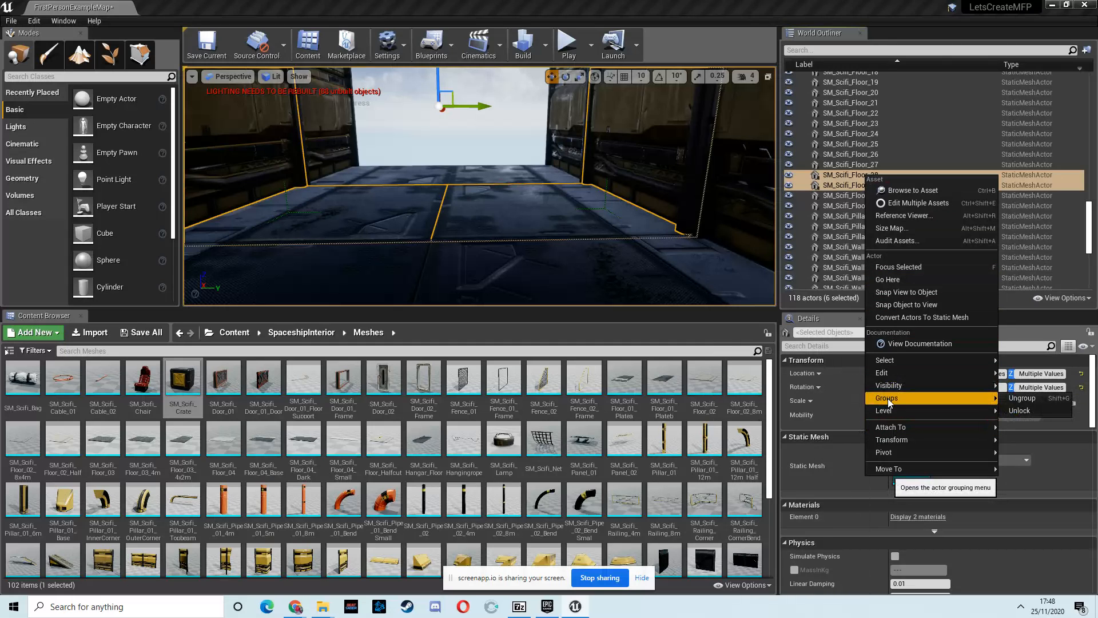
left_click(1021, 398)
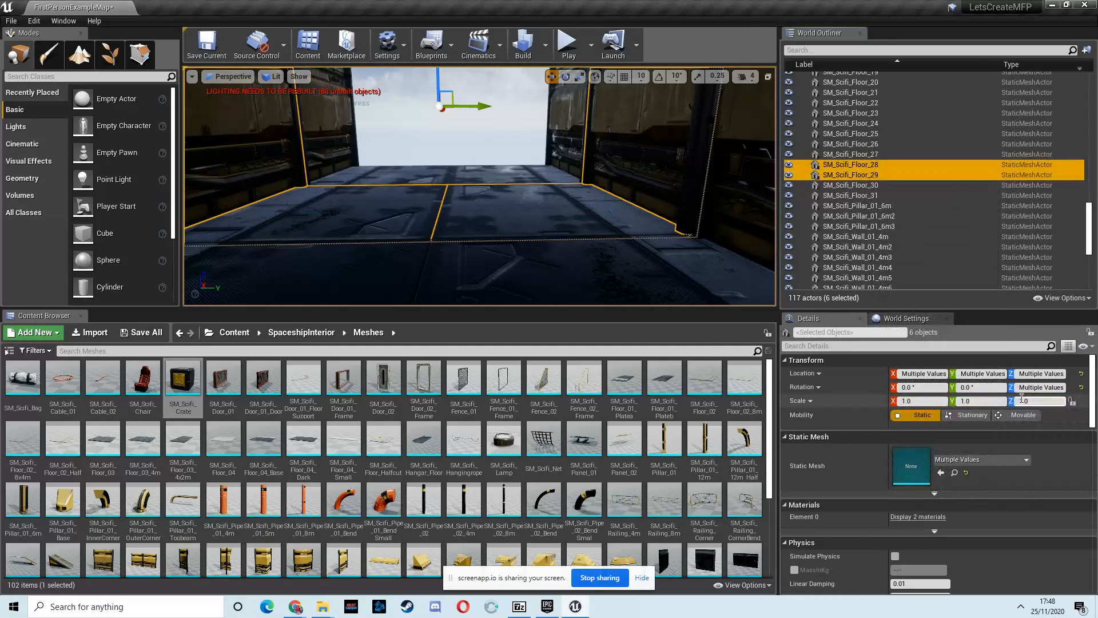
left_click(658, 133)
key("Delete")
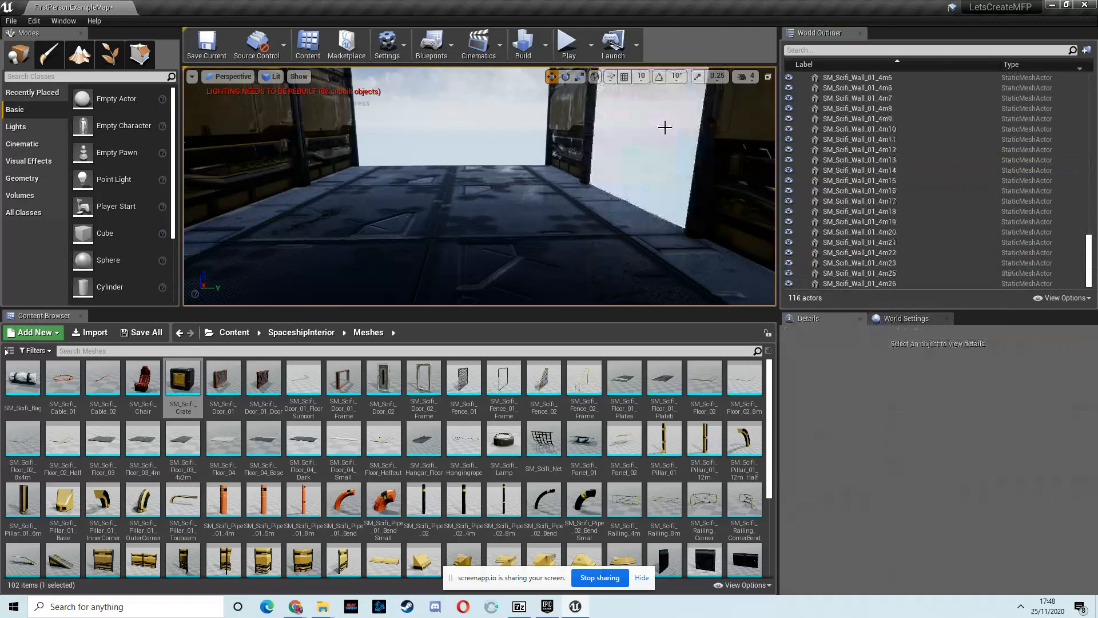
Duplicate the corridor's end section group along X and align the copy flush against the open end
right_click_drag(628, 166, 552, 192)
left_click(554, 179)
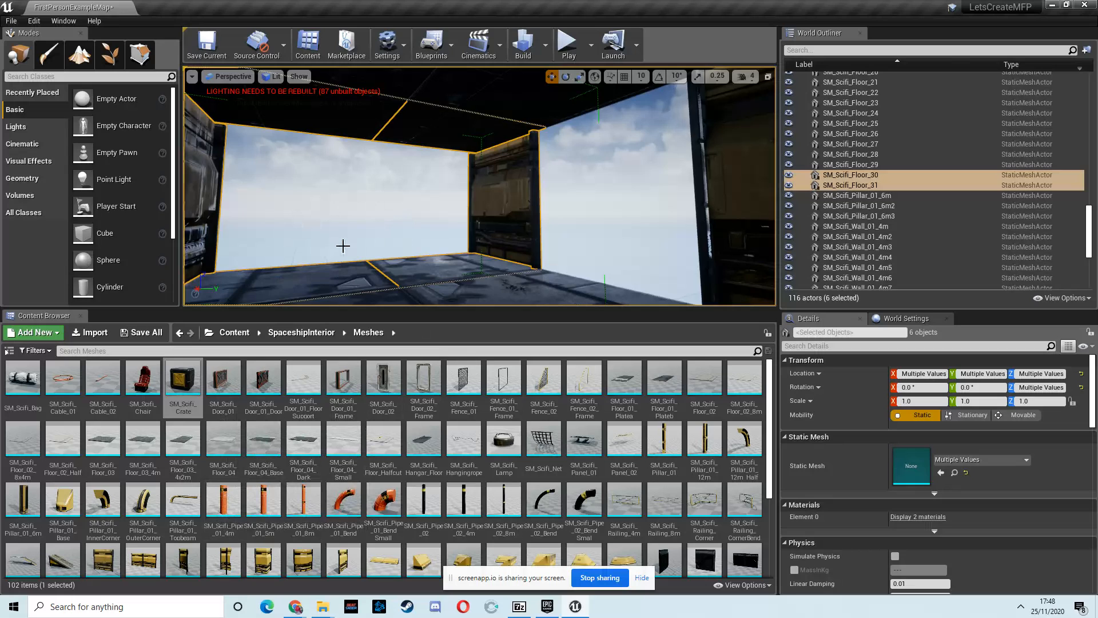
scroll(436, 240, "down", 3)
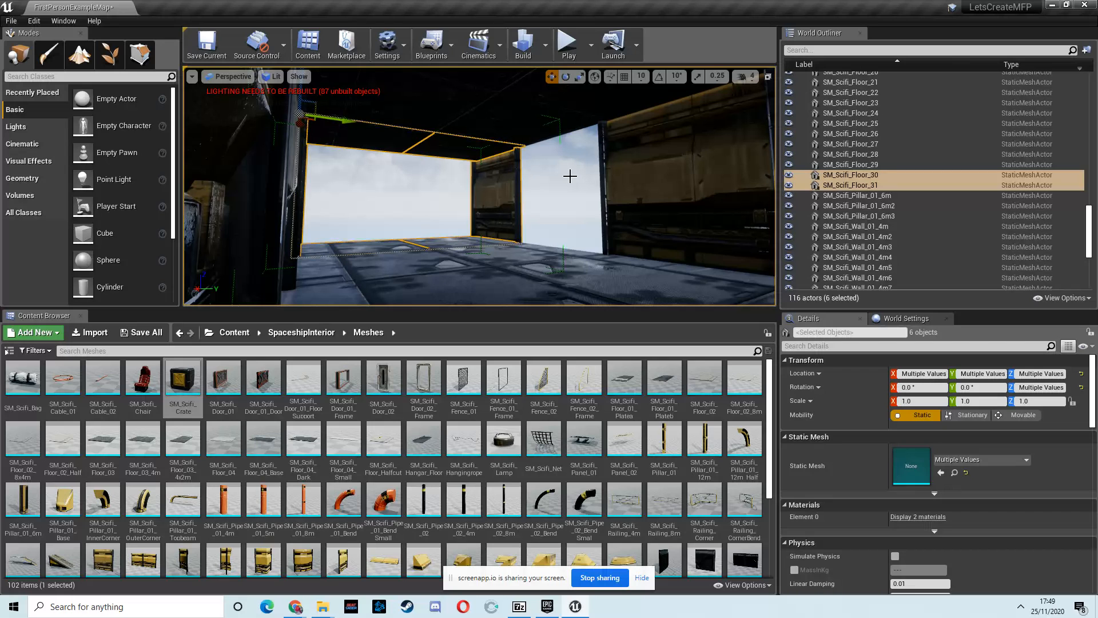
key("s")
right_click_drag(460, 202, 557, 144)
key("w")
key("s")
left_click_drag(462, 166, 570, 193, "alt")
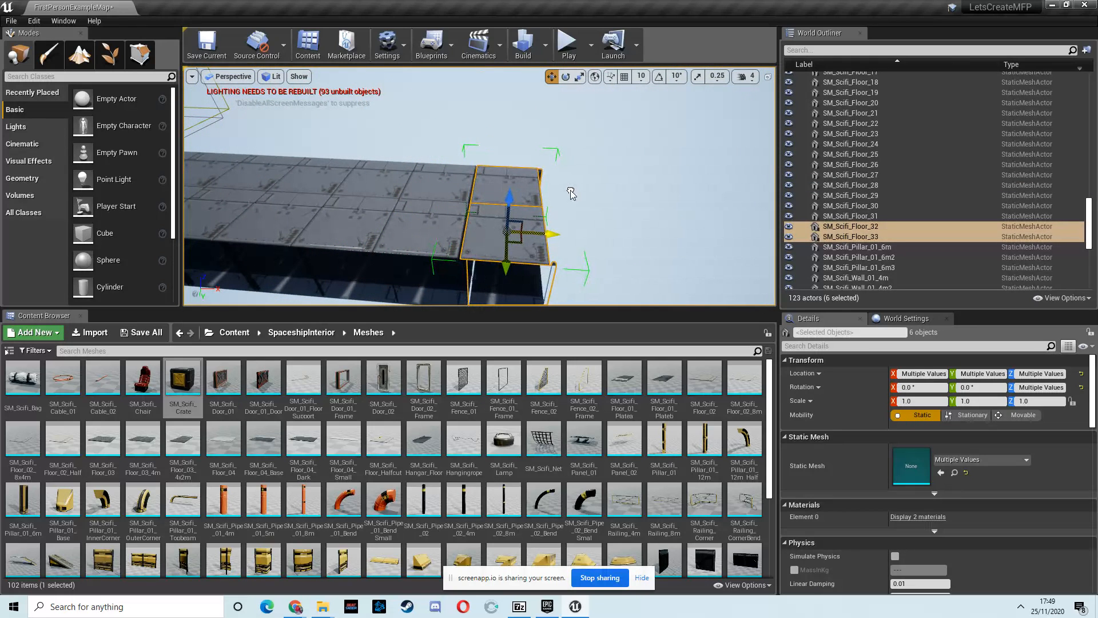
left_click_drag(570, 194, 569, 193, "alt")
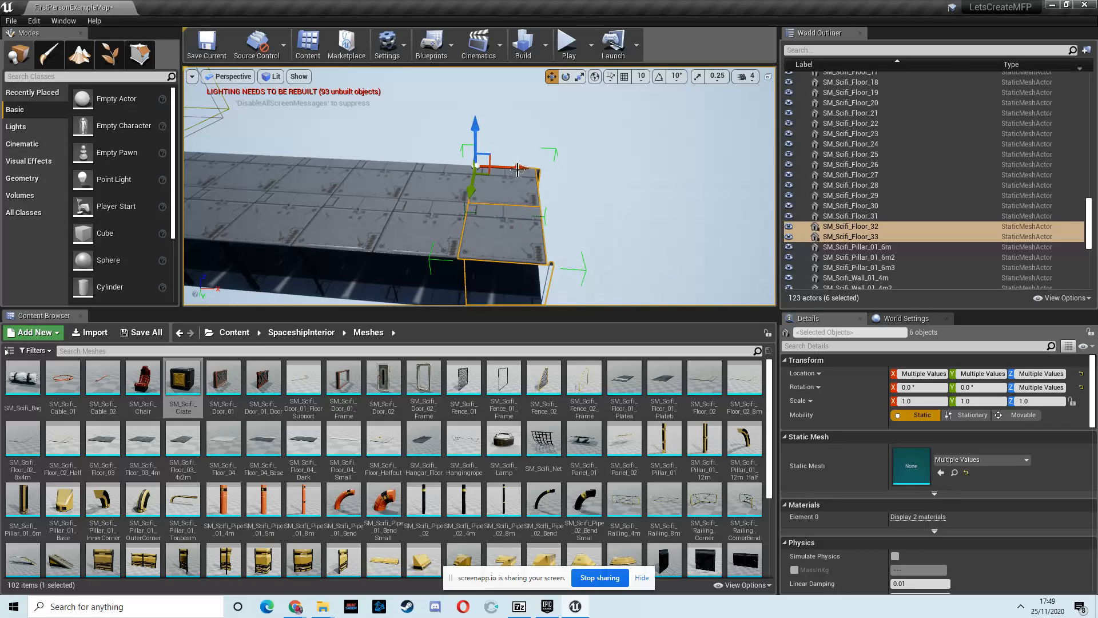
right_click_drag(519, 168, 549, 172)
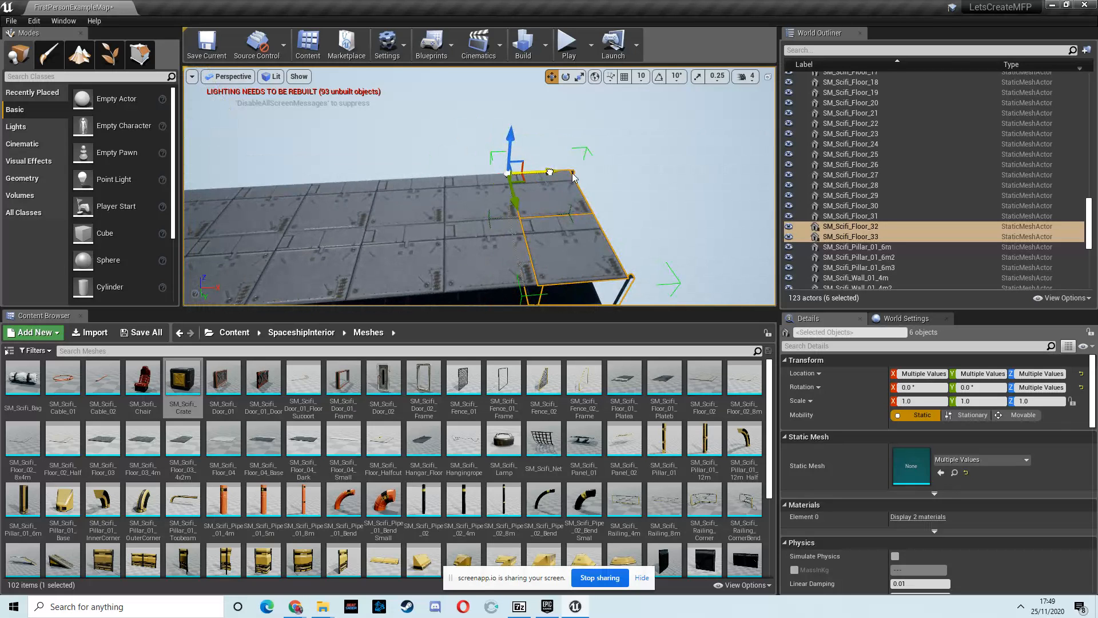
Extend the corridor by another duplicated section along X and nudge the copy to meet the section before it
left_click_drag(573, 177, 707, 165, "alt")
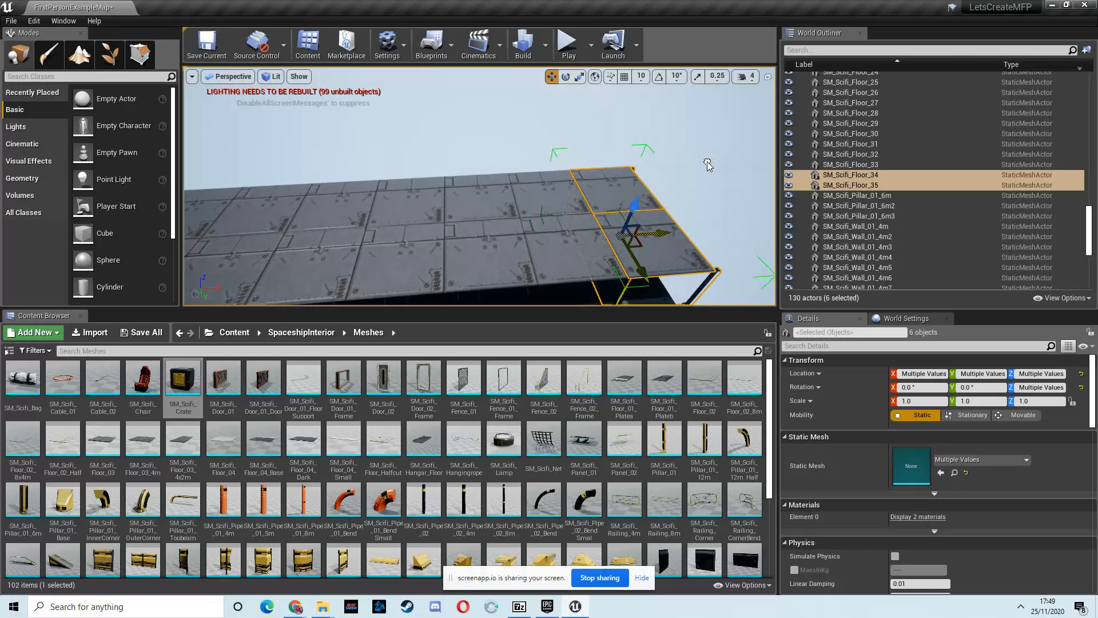
right_click_drag(706, 161, 604, 196)
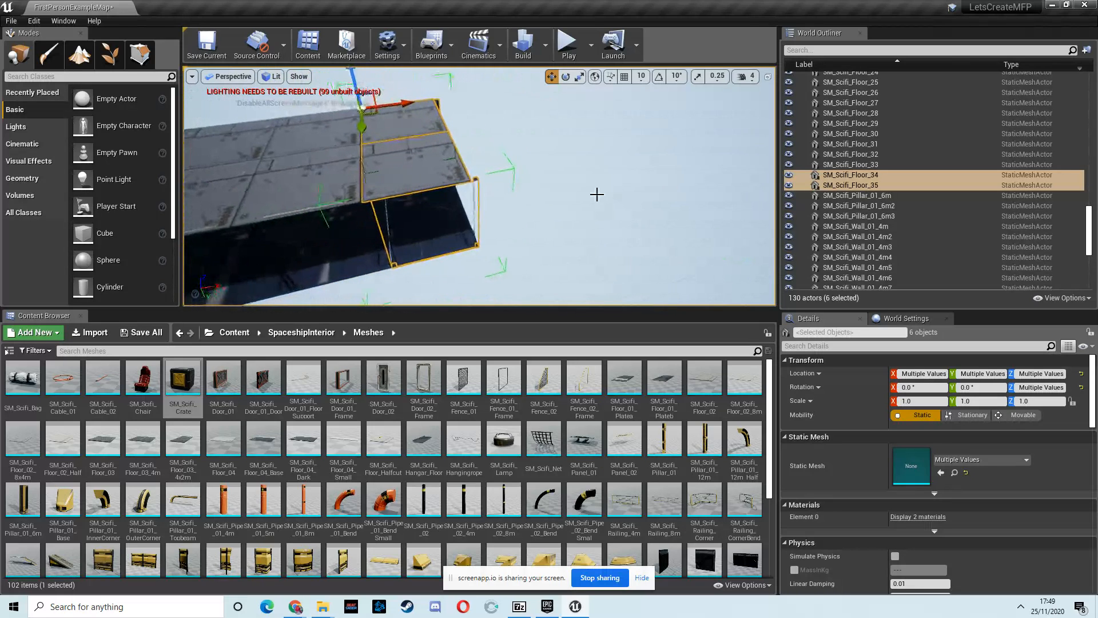
left_click_drag(402, 106, 403, 107)
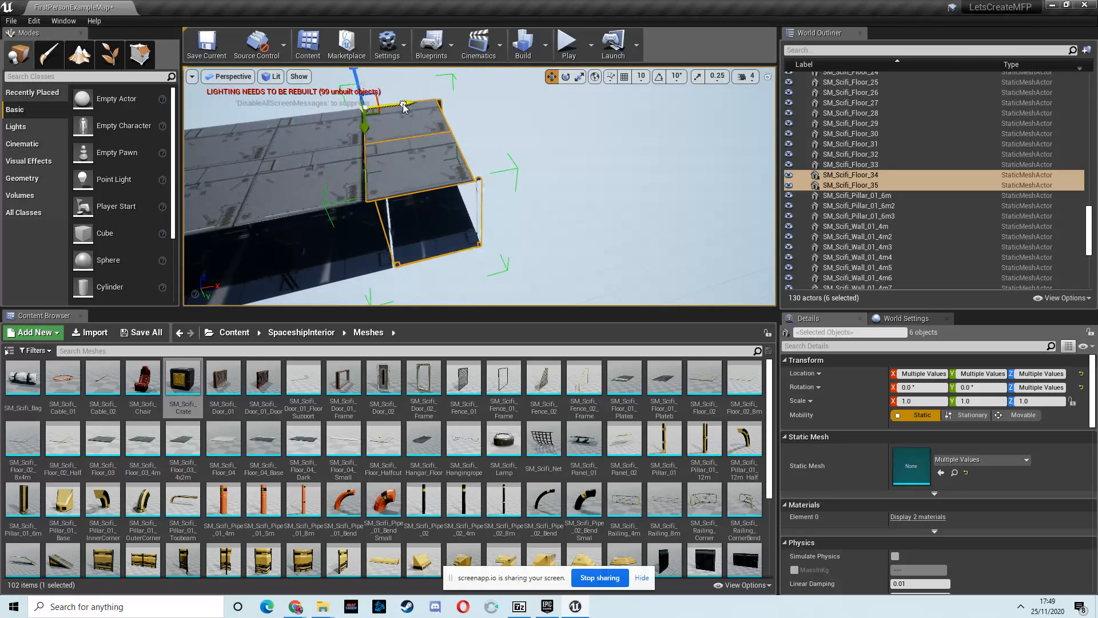
Turn on grid, rotation and scale snapping, and add two more section copies in line at the corridor's end
left_click(624, 77)
left_click(697, 76)
left_click(660, 76)
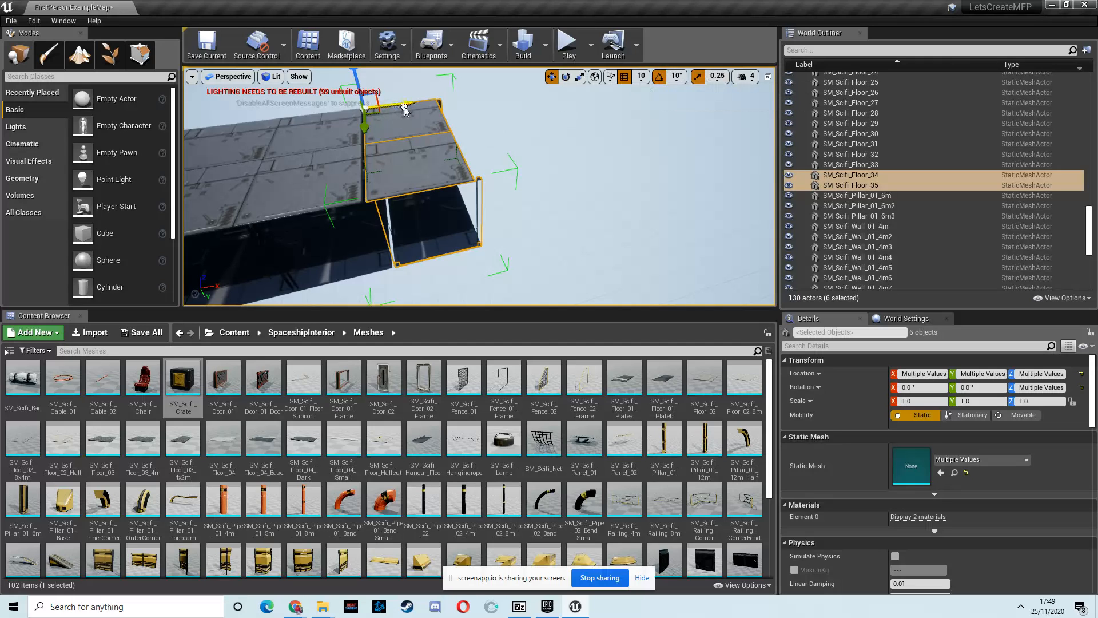
left_click_drag(404, 110, 535, 138)
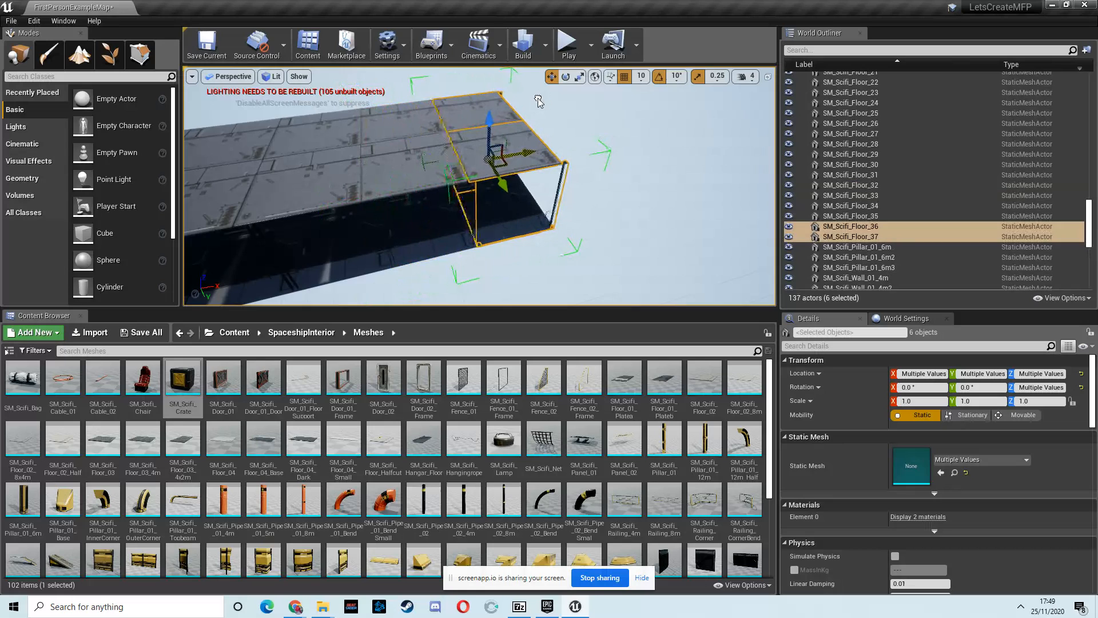
left_click_drag(475, 99, 572, 119, "alt")
right_click_drag(572, 119, 574, 122)
left_click_drag(480, 100, 482, 102)
Duplicate the last section group along X twice more to lengthen the corridor further
right_click_drag(482, 102, 272, 150)
key("s")
key("w")
key("f")
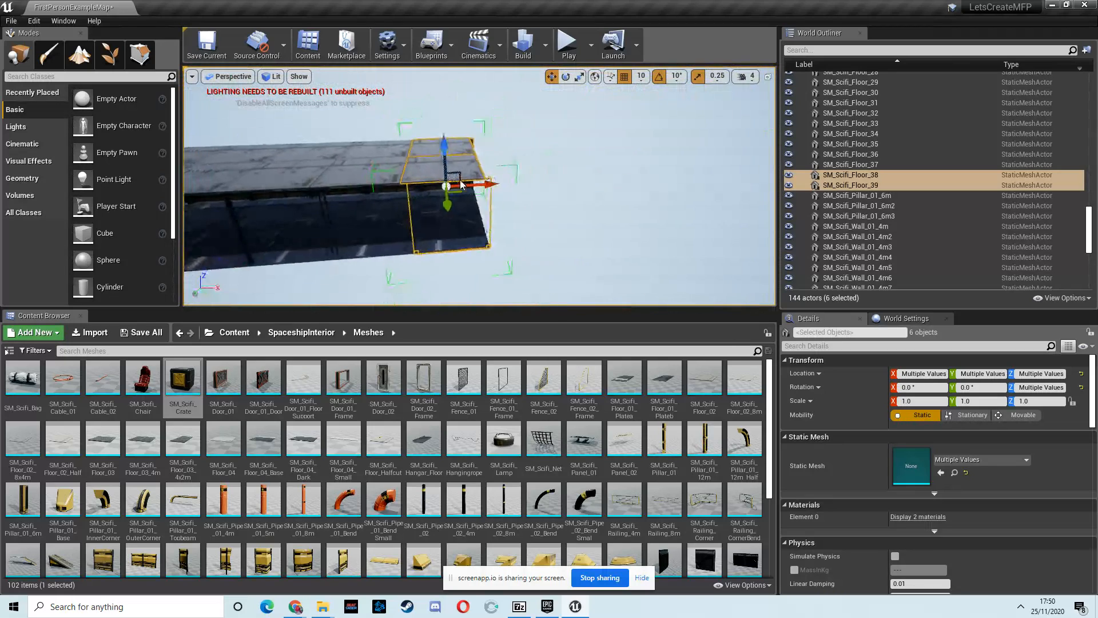
left_click_drag(482, 185, 538, 187, "alt")
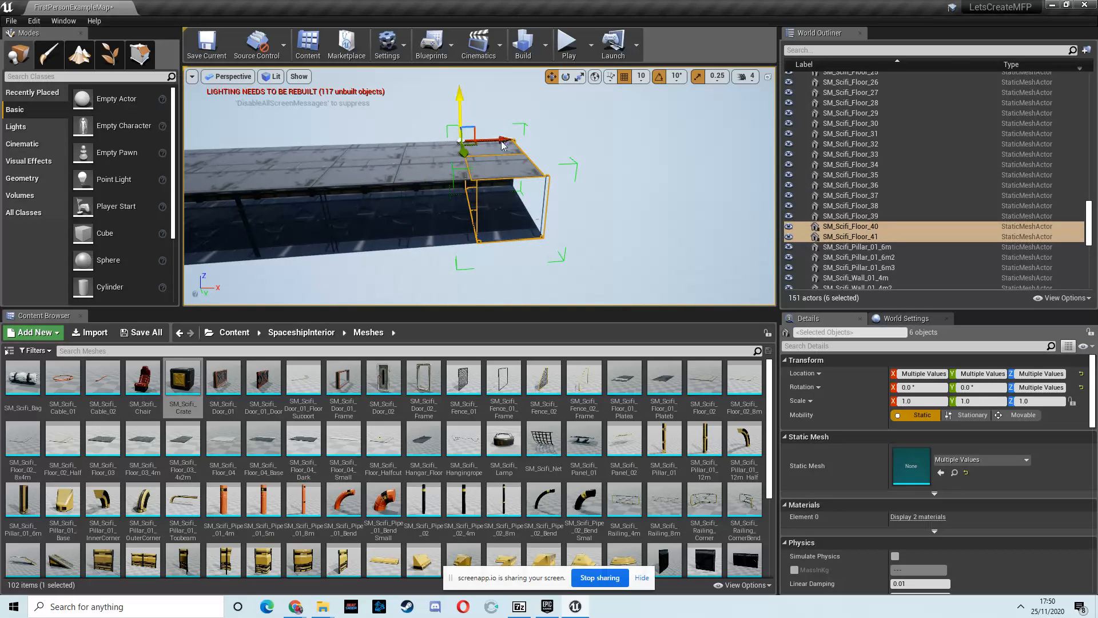
left_click_drag(540, 182, 598, 180, "alt")
Select SM_Scifi_Door_02 and SM_Scifi_Door_02_Frame together and place a duplicate of both along X at the extended corridor's far end
right_click_drag(575, 181, 575, 217)
left_click(446, 163)
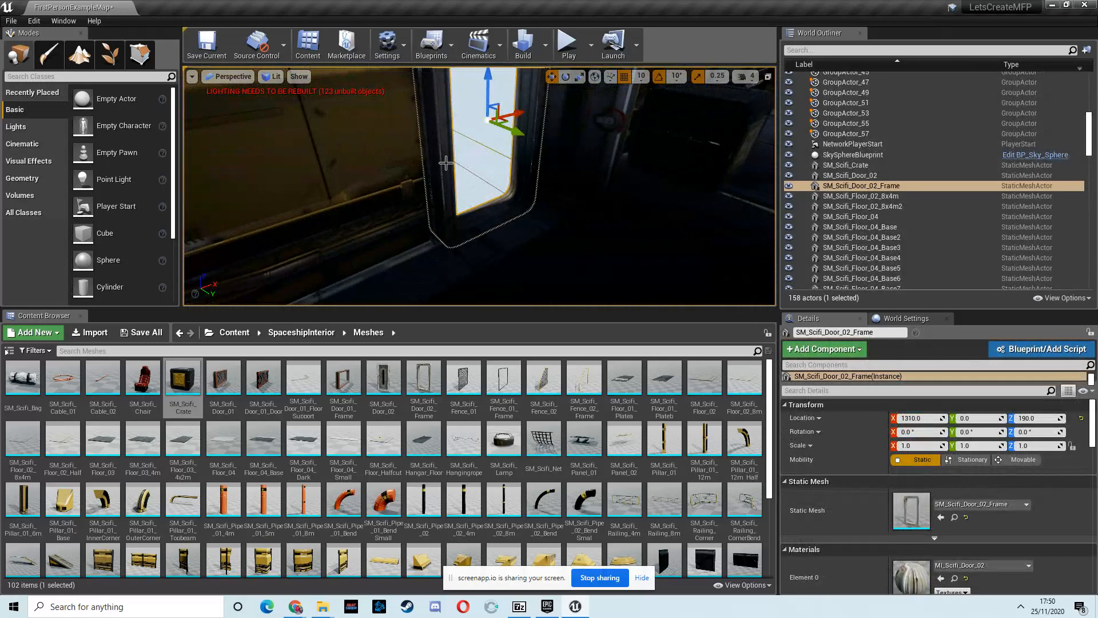
left_click(568, 141, "ctrl")
right_click_drag(557, 175, 513, 174)
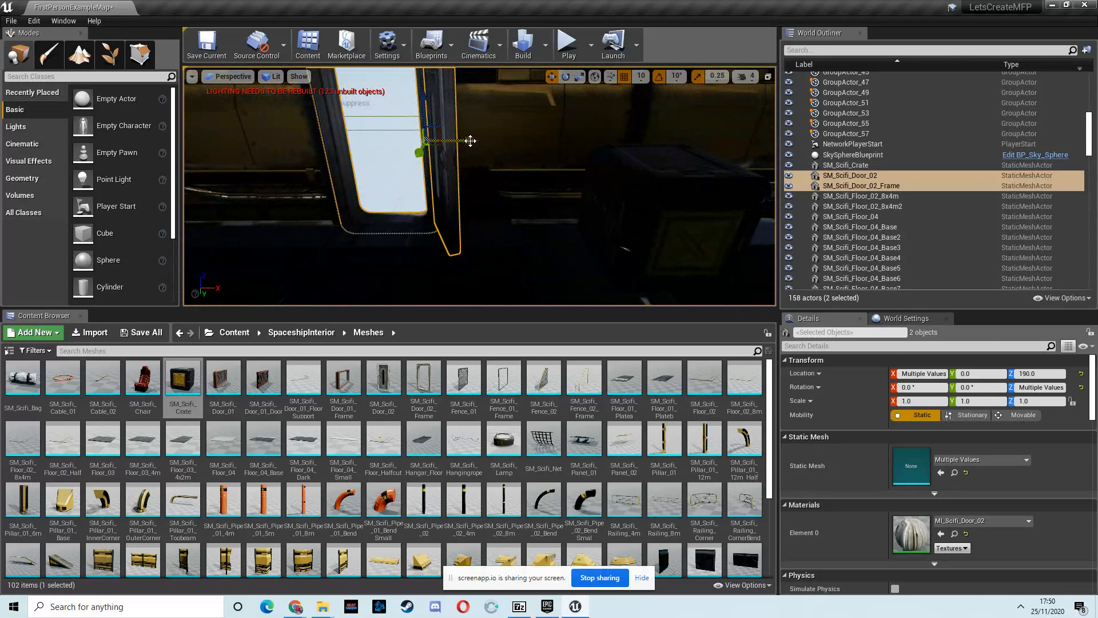
left_click_drag(481, 143, 430, 144, "alt")
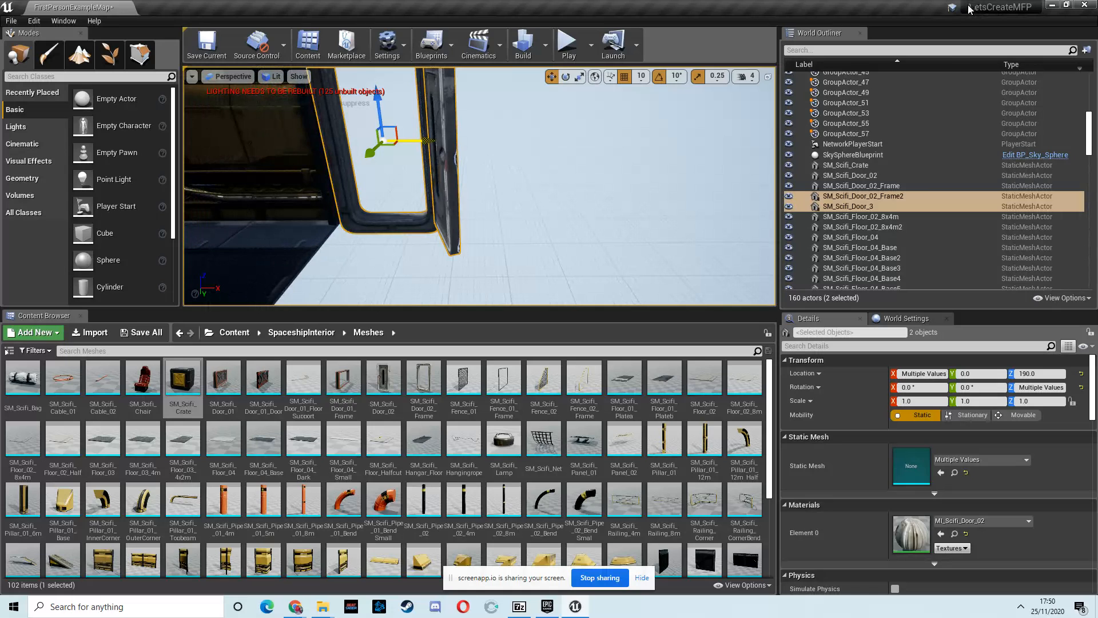
Duplicate the SM_Scifi_Floor_02_8x4m tile near the crate along X to about 8148, under the copied doorway
right_click_drag(323, 188, 523, 200)
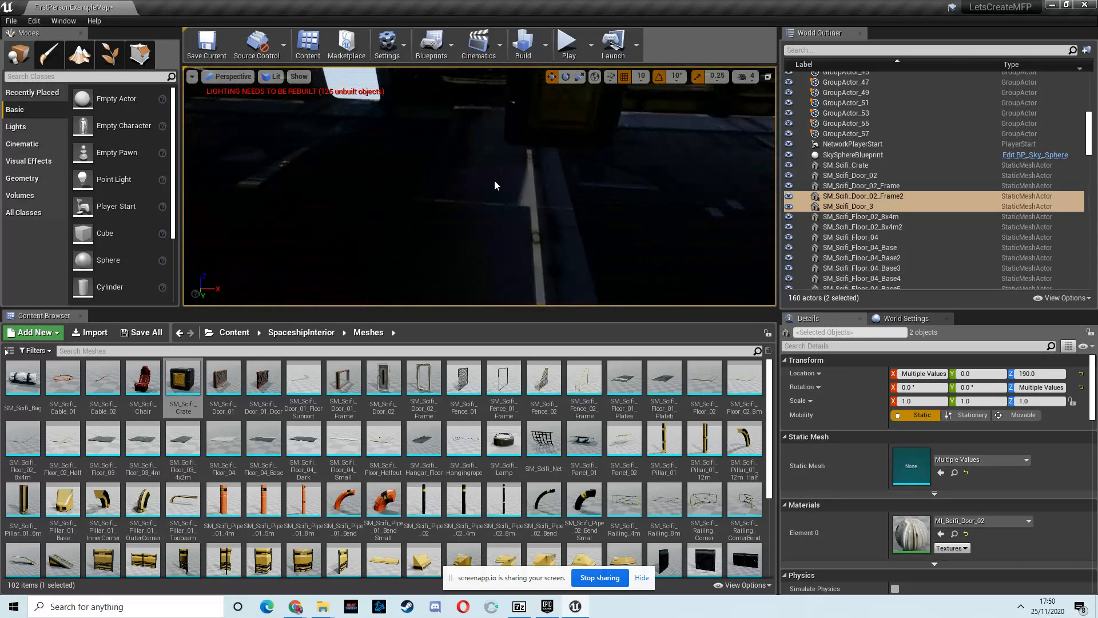
left_click(531, 186)
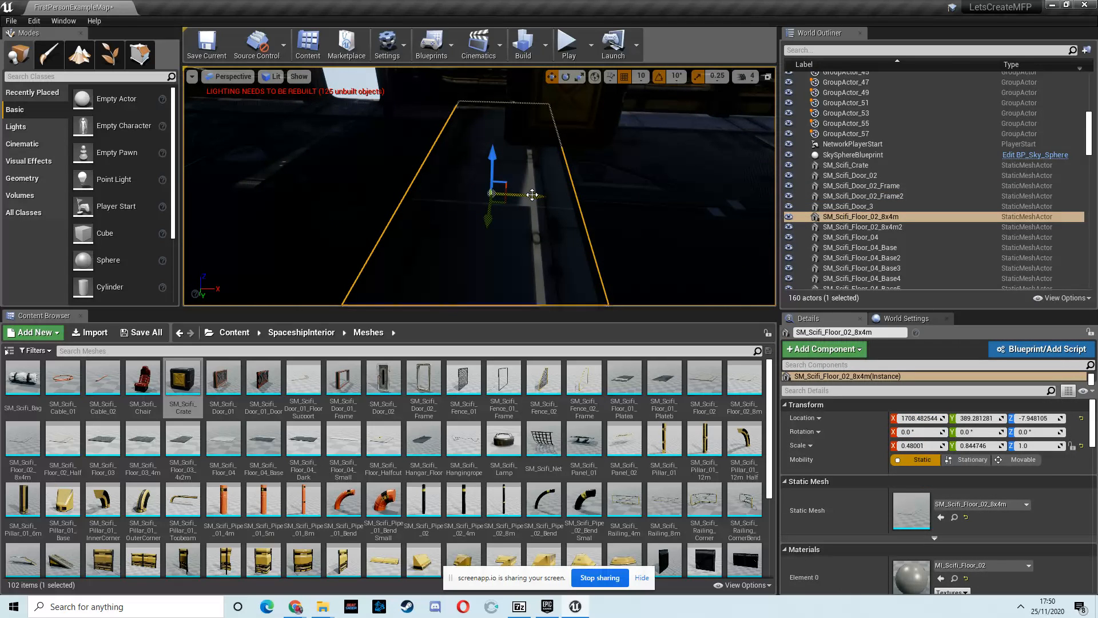
left_click_drag(526, 193, 1027, 40, "alt+shift")
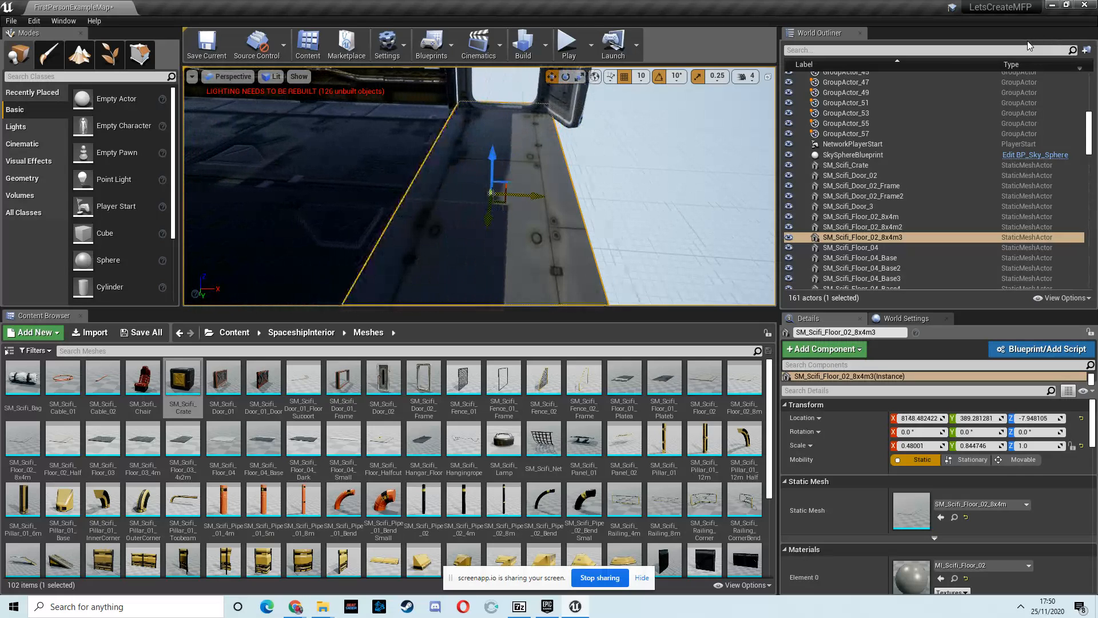
Select the copied door and frame, shift them slightly along X to fit the corridor end, and look back down the corridor
left_click(467, 95)
left_click(570, 97, "ctrl")
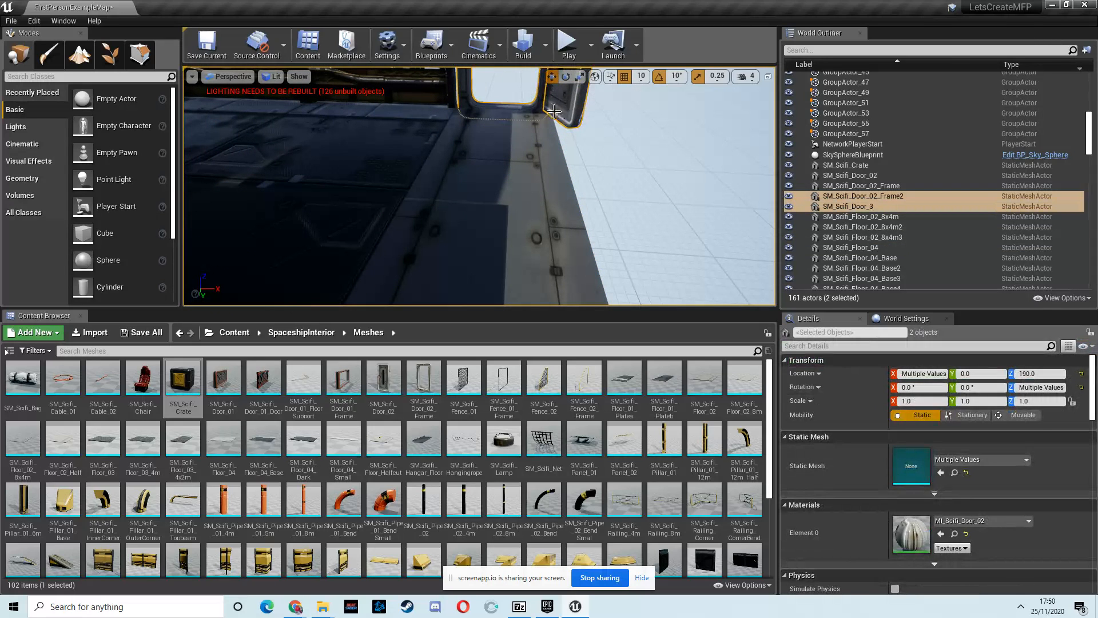
right_click_drag(569, 98, 564, 64)
left_click_drag(607, 128, 596, 129)
right_click_drag(542, 213, 449, 195)
key("s")
key("w")
key("s")
key("w")
Switch to the Online Screen Recorder page in Chrome to check the recording time
left_click(296, 606)
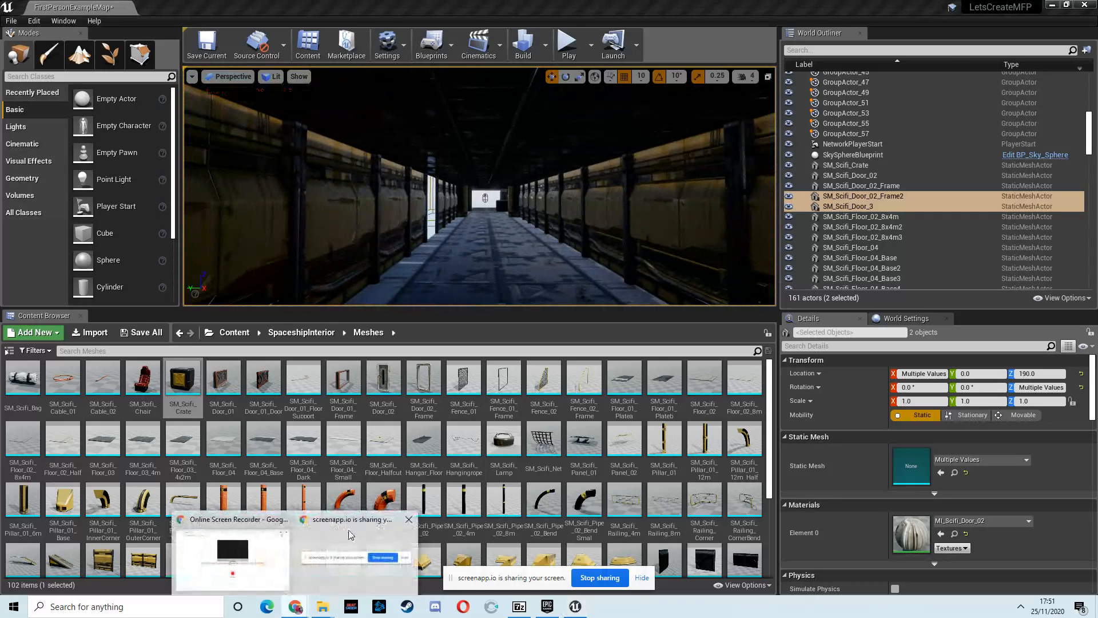
left_click(232, 555)
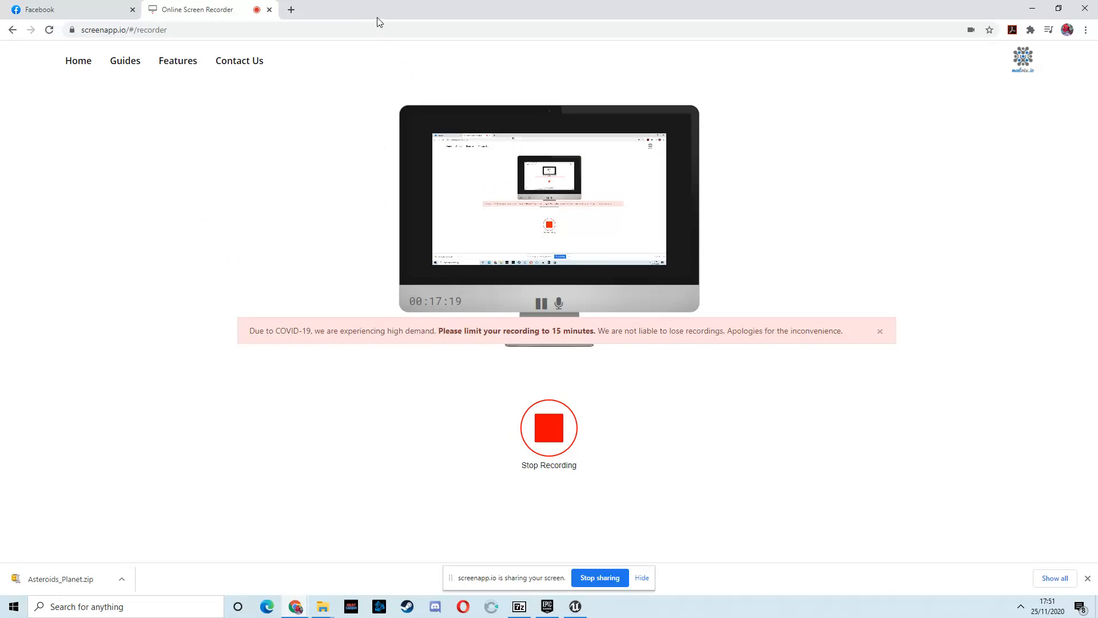